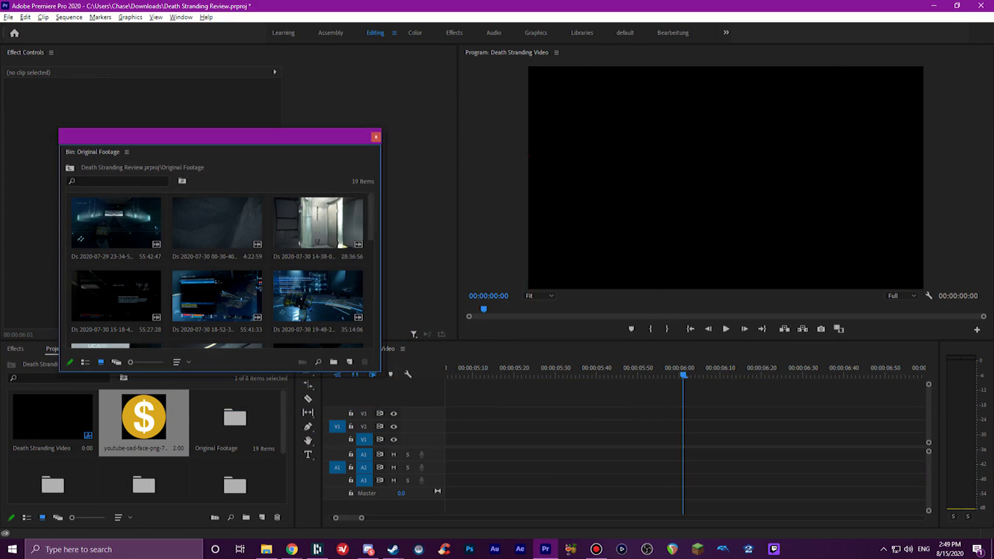
pyautogui.rightClick(322, 223)
pyautogui.click(466, 124)
pyautogui.rightClick(317, 228)
pyautogui.moveTo(344, 113)
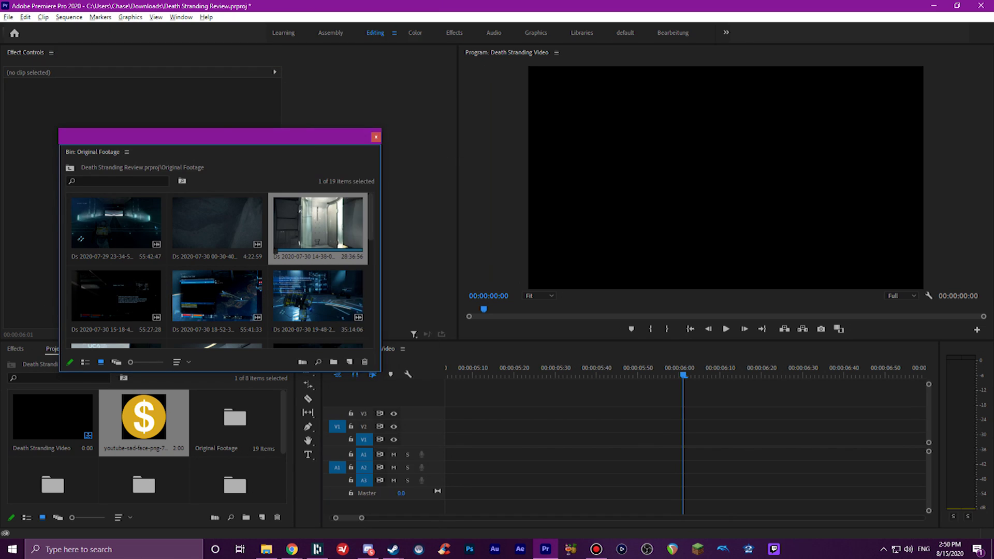
pyautogui.rightClick(318, 228)
pyautogui.click(510, 111)
pyautogui.click(666, 477)
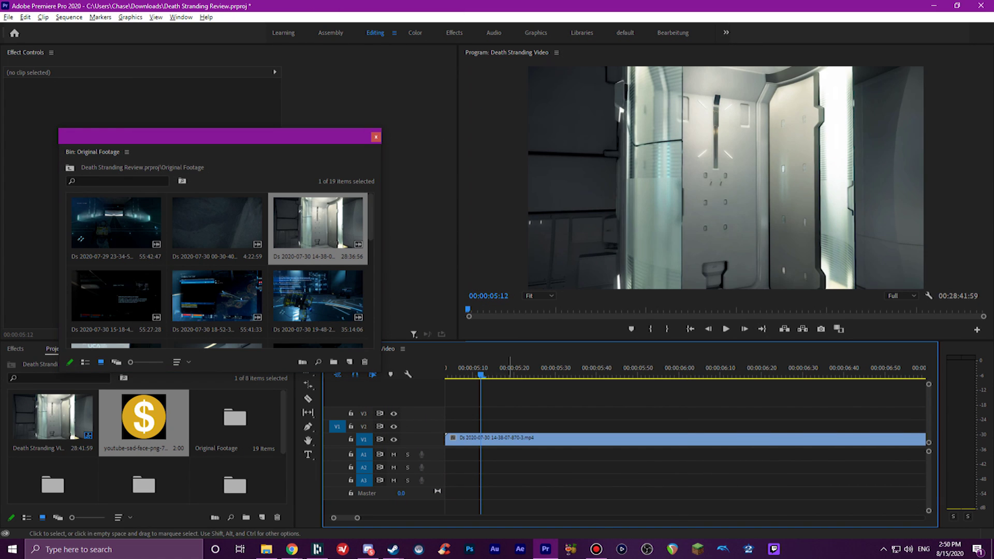
pyautogui.moveTo(318, 228); pyautogui.dragTo(468, 439)
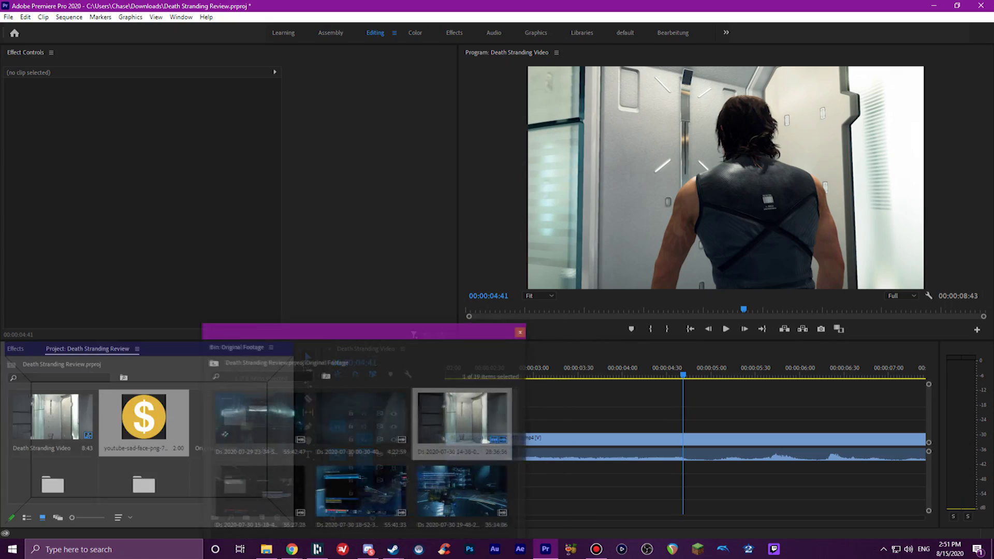
pyautogui.click(69, 16)
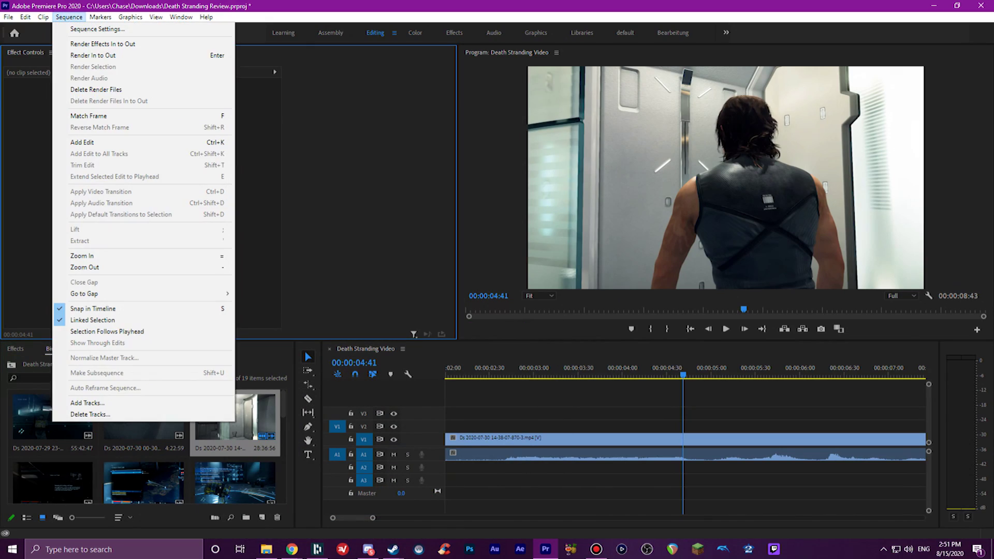
pyautogui.click(90, 26)
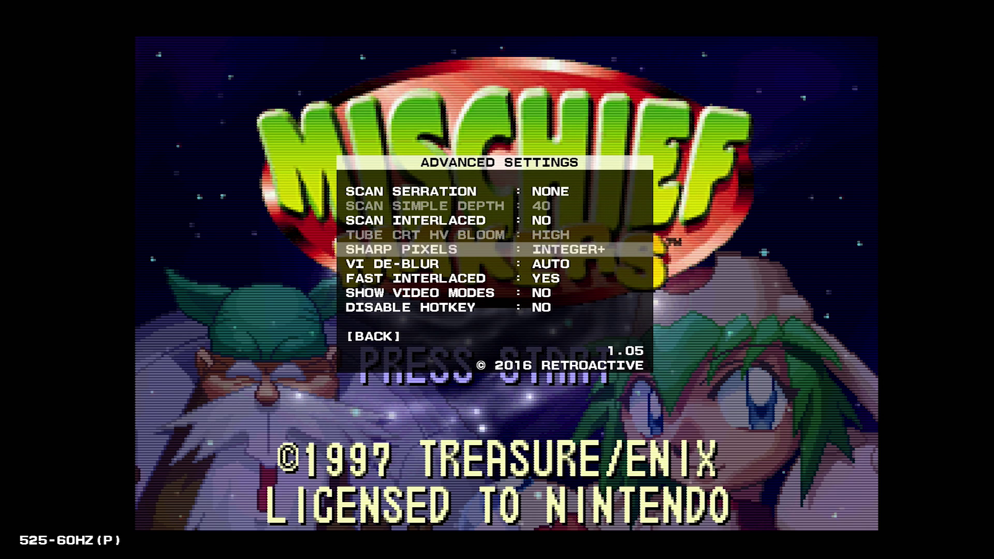
pyautogui.press('Down')
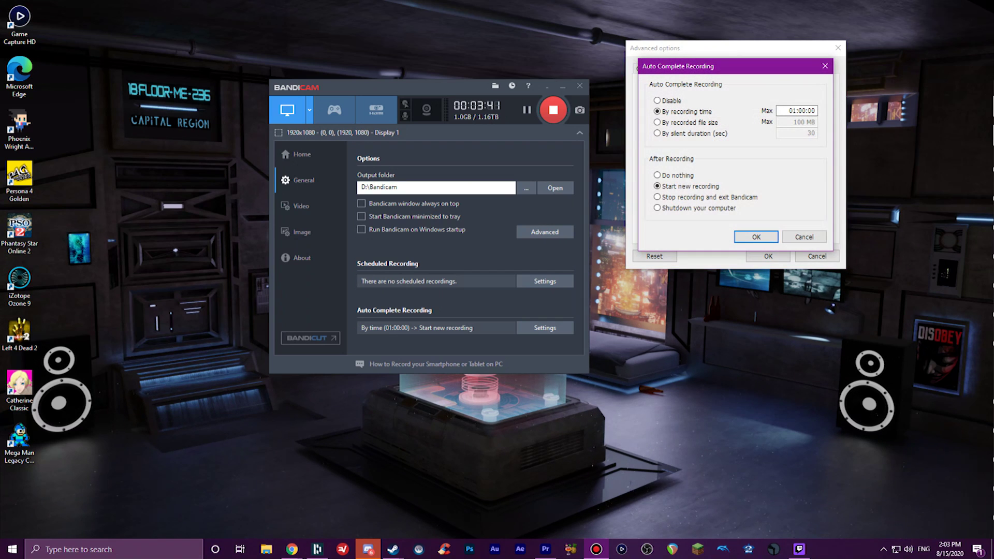
# Step: Switch to Bandicam and review the audio frequency options in the video format settings, keeping 48000 Hz
pyautogui.moveTo(749, 65); pyautogui.dragTo(510, 98)
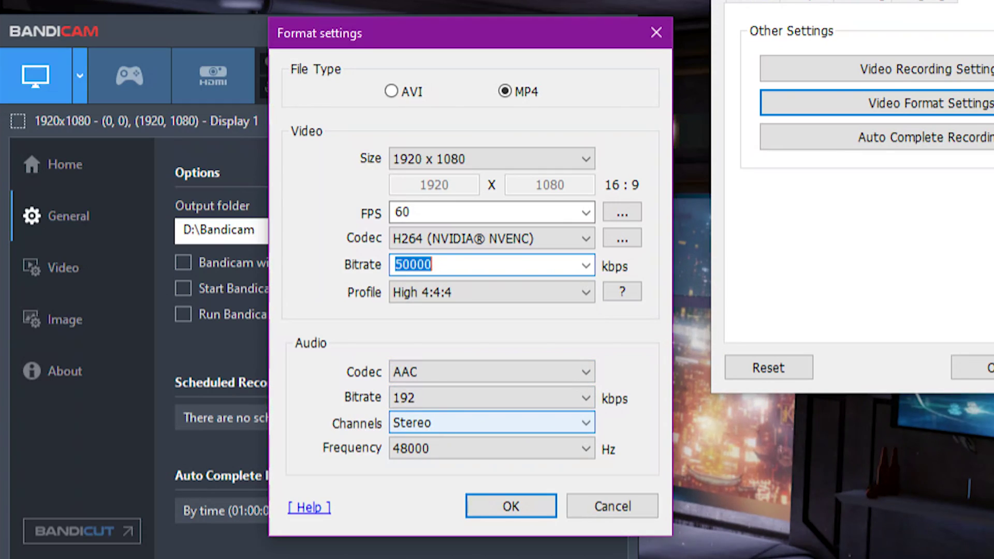
pyautogui.click(492, 449)
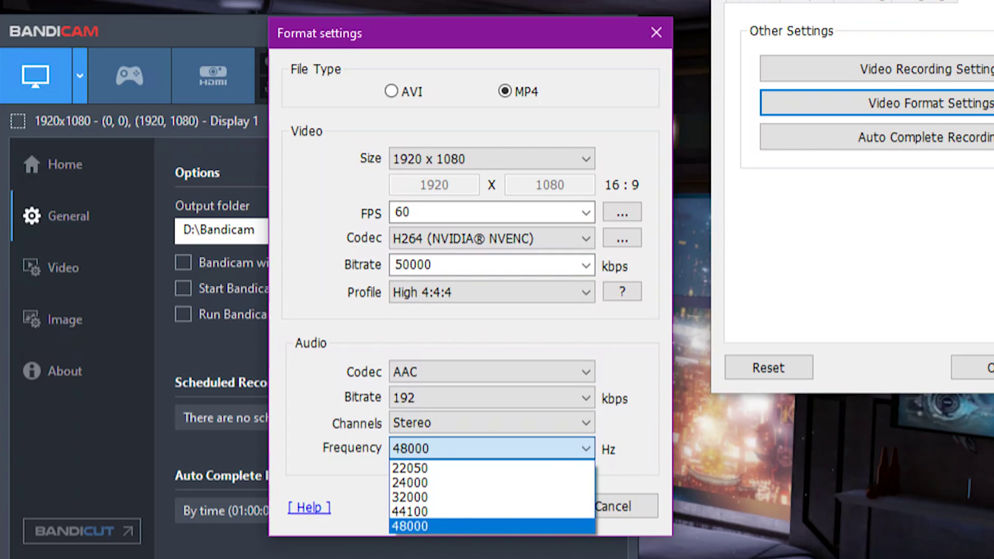
pyautogui.click(491, 449)
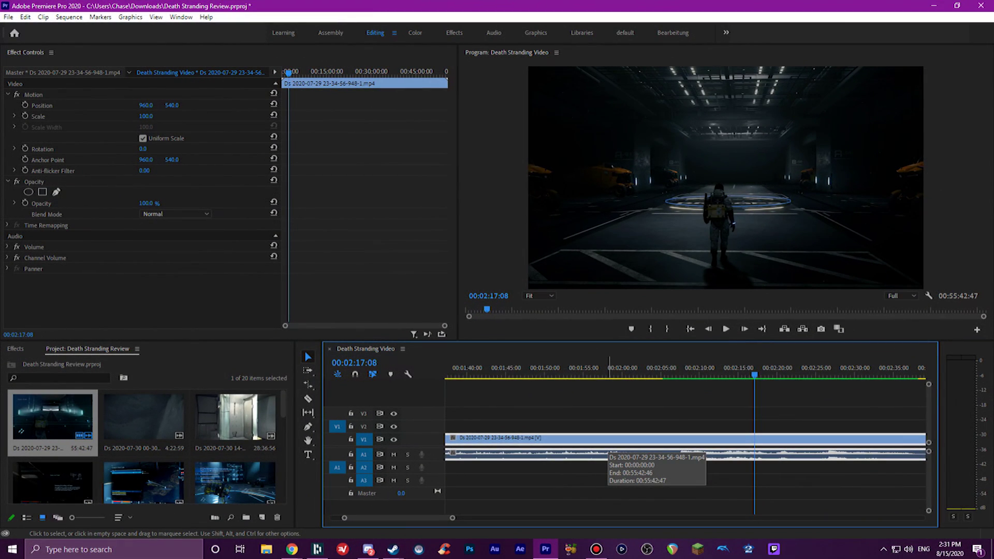
# Step: Switch to Premiere Pro and scrub the timeline playhead to about 00:03:42:52 in the footage
pyautogui.scroll(-4, 610, 367)
pyautogui.click(590, 367)
pyautogui.moveTo(591, 369); pyautogui.dragTo(603, 369)
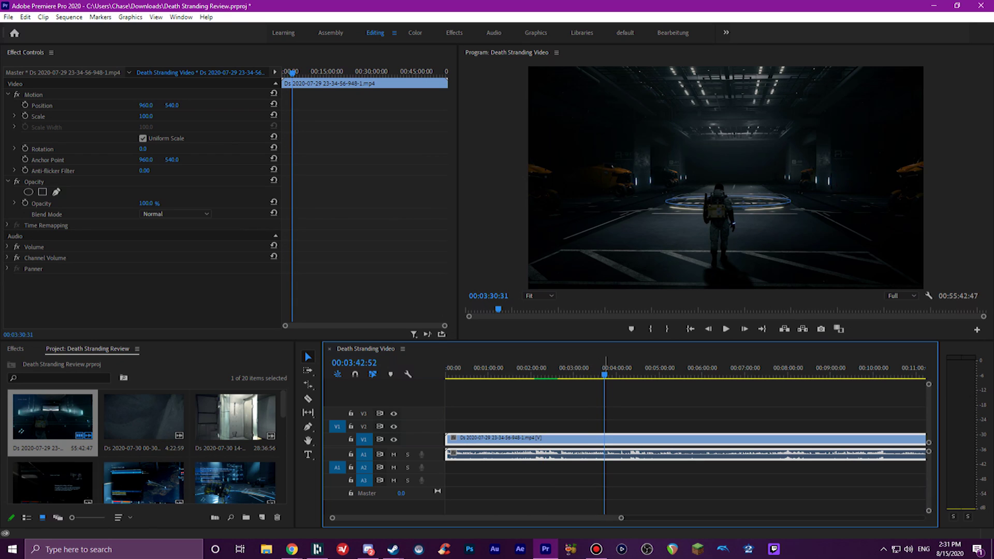
pyautogui.scroll(3, 588, 398)
pyautogui.press('=')
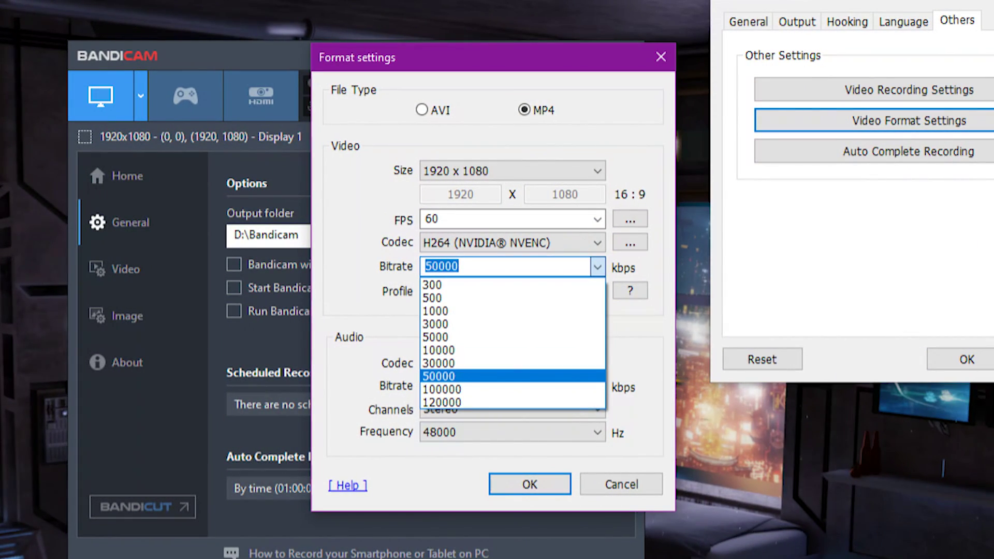
# Step: Switch to Bandicam and set the recording's video bitrate to 100000 kbps
pyautogui.press('Down')
pyautogui.press('Down')
pyautogui.press('Up')
pyautogui.press('Up')
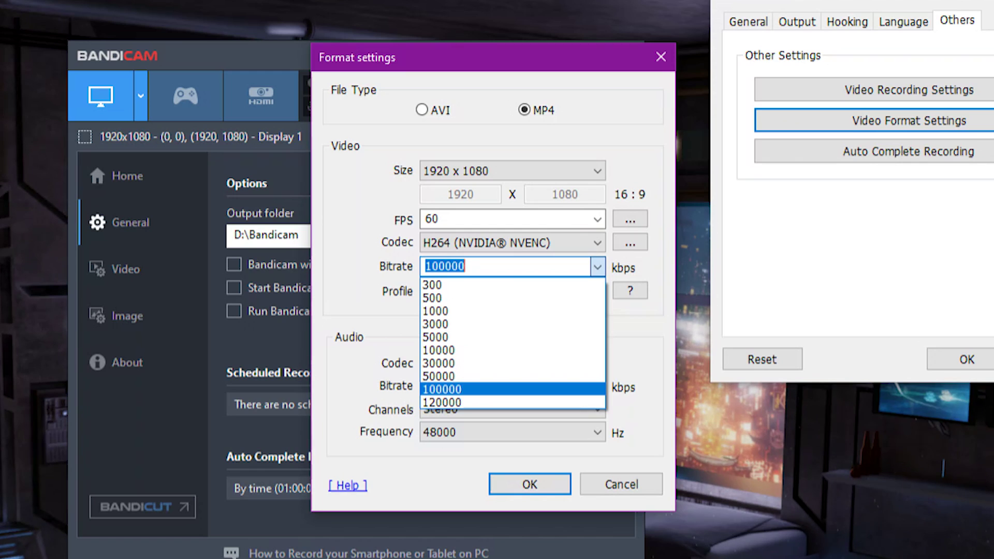
pyautogui.press('Return')
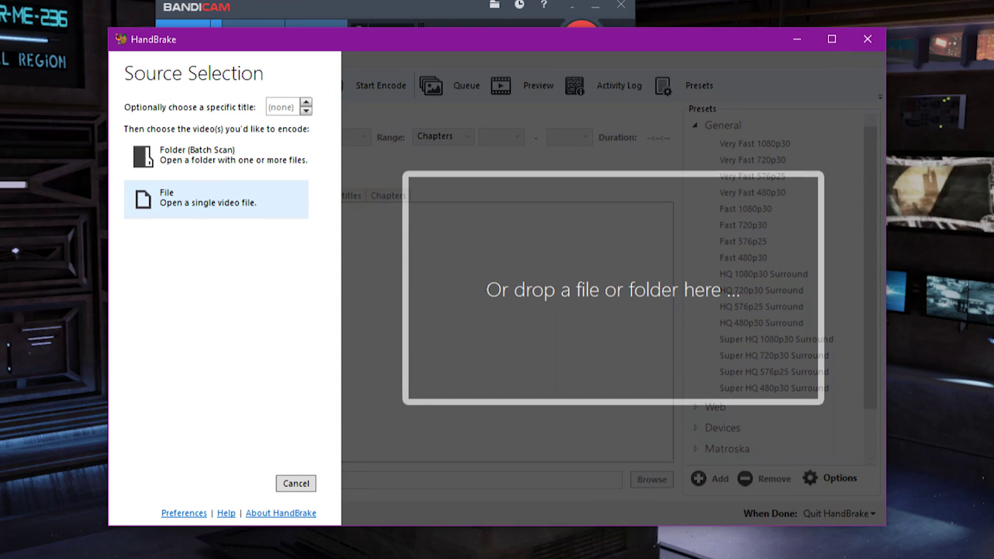
# Step: Switch to HandBrake, open the video file MGS3 - 8 - The End as the source and add all of it to the queue
pyautogui.click(264, 199)
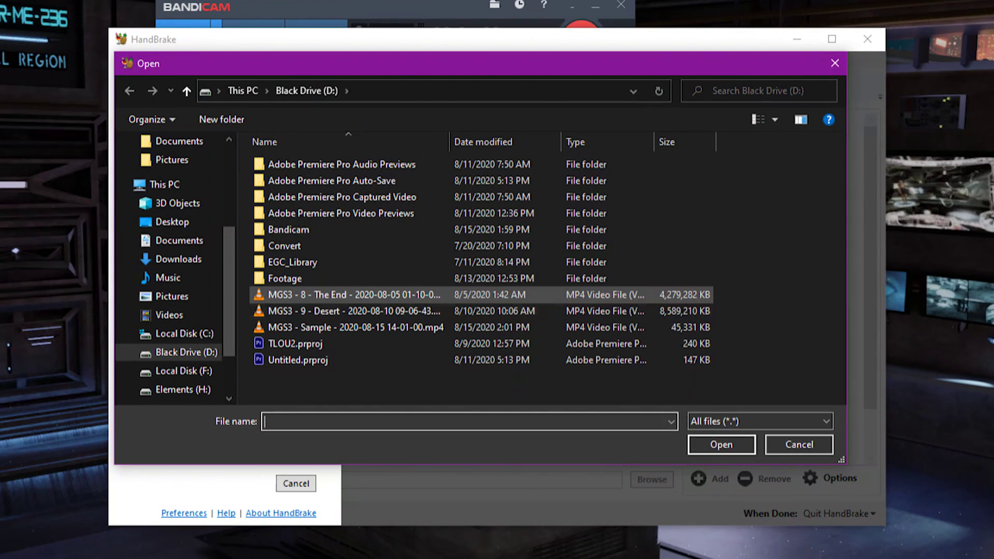
pyautogui.doubleClick(385, 295)
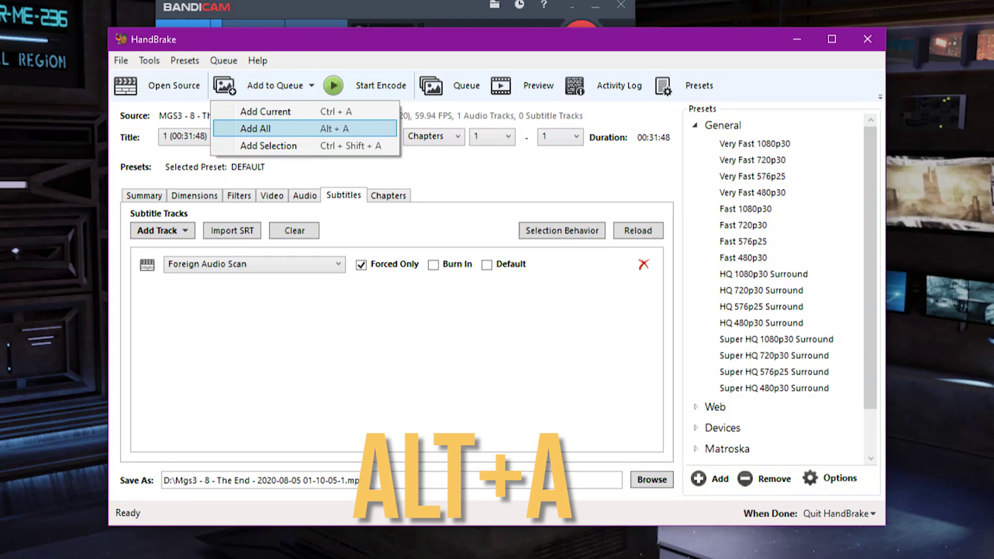
pyautogui.hotkey('alt', 'a')
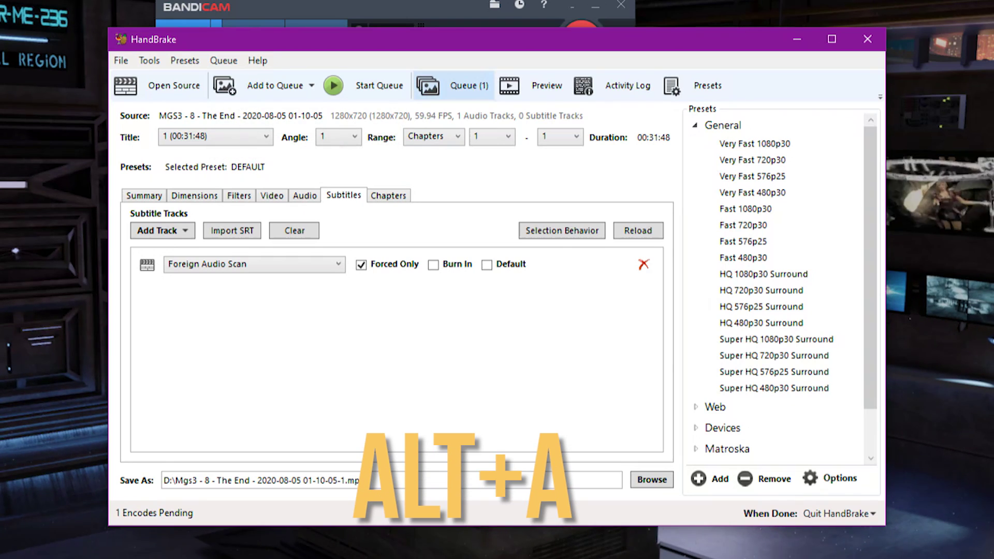
# Step: Open the encode queue and look through the actions available for when encoding is done
pyautogui.hotkey('ctrl', 'q')
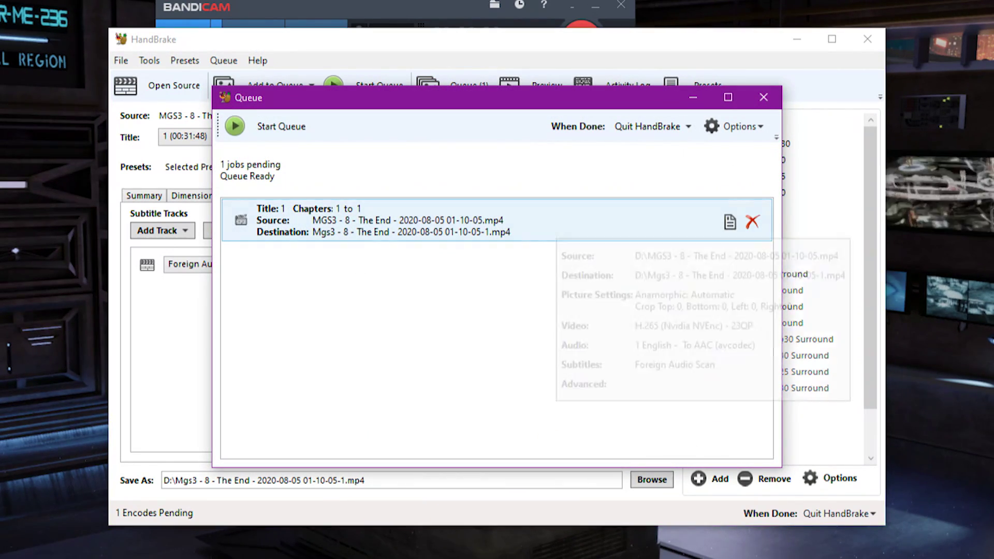
pyautogui.click(647, 127)
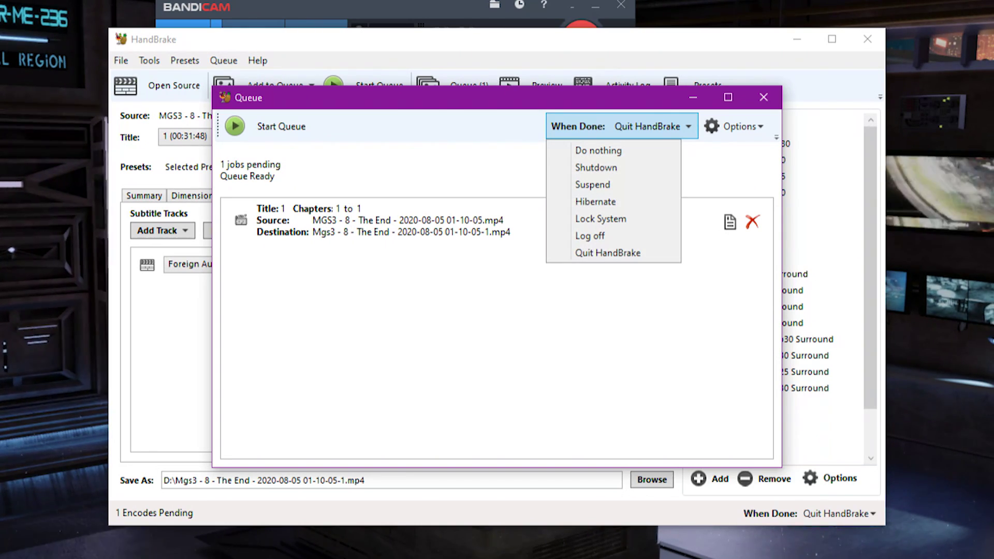
pyautogui.press('Down')
pyautogui.press('Down')
pyautogui.press('Down')
pyautogui.press('Down')
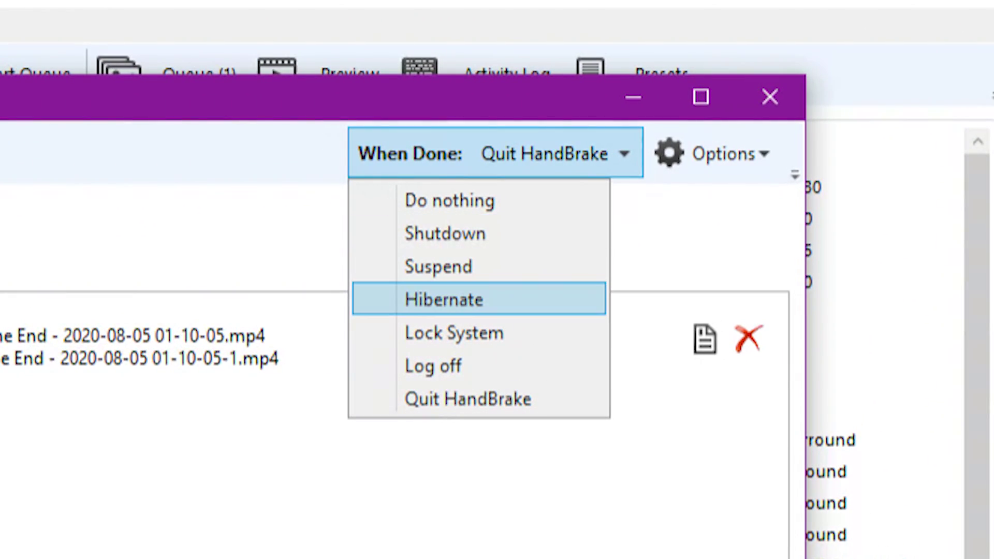
pyautogui.press('Down')
pyautogui.press('Down')
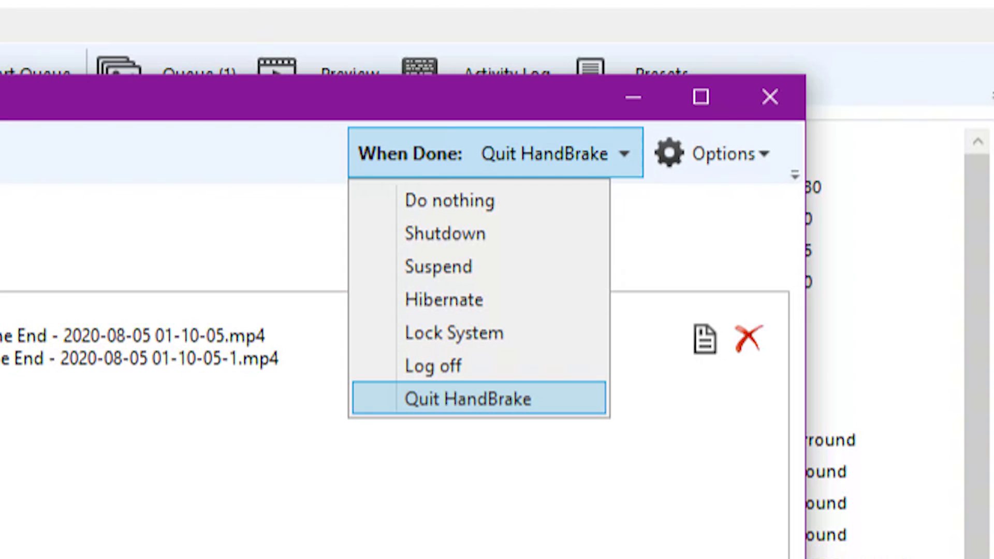
pyautogui.press('Up')
pyautogui.press('Up')
pyautogui.press('Up')
pyautogui.press('Up')
pyautogui.press('Up')
pyautogui.press('Up')
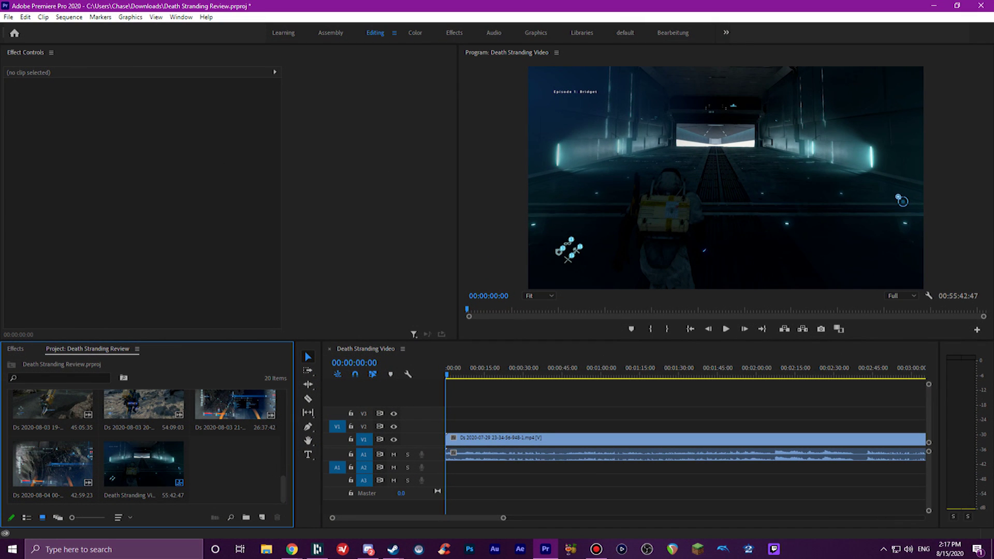
# Step: Switch to Premiere Pro, restore the Extra Editing sequence by undoing, and delete it from the project again
pyautogui.hotkey('ctrl', 'z')
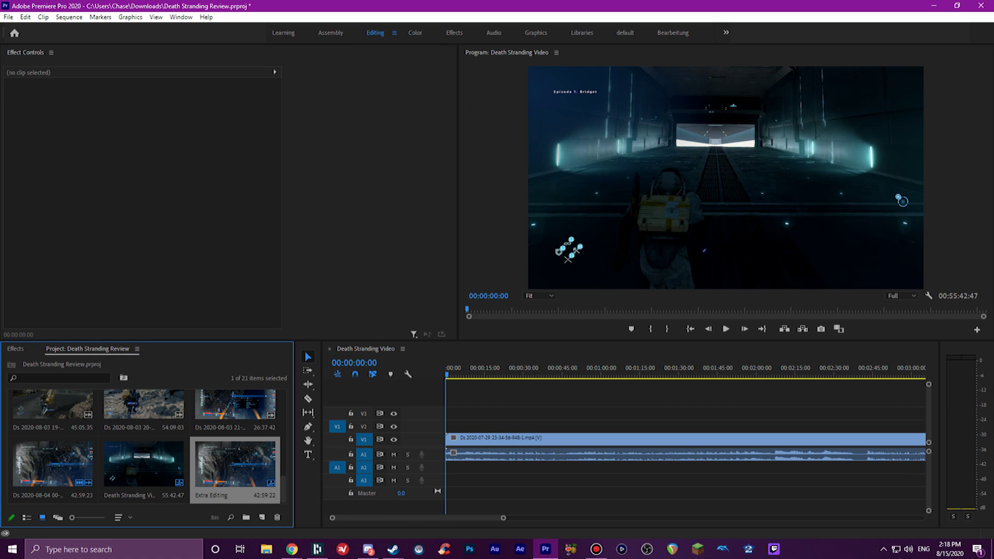
pyautogui.press('Delete')
pyautogui.hotkey('ctrl', 'z')
pyautogui.press('Delete')
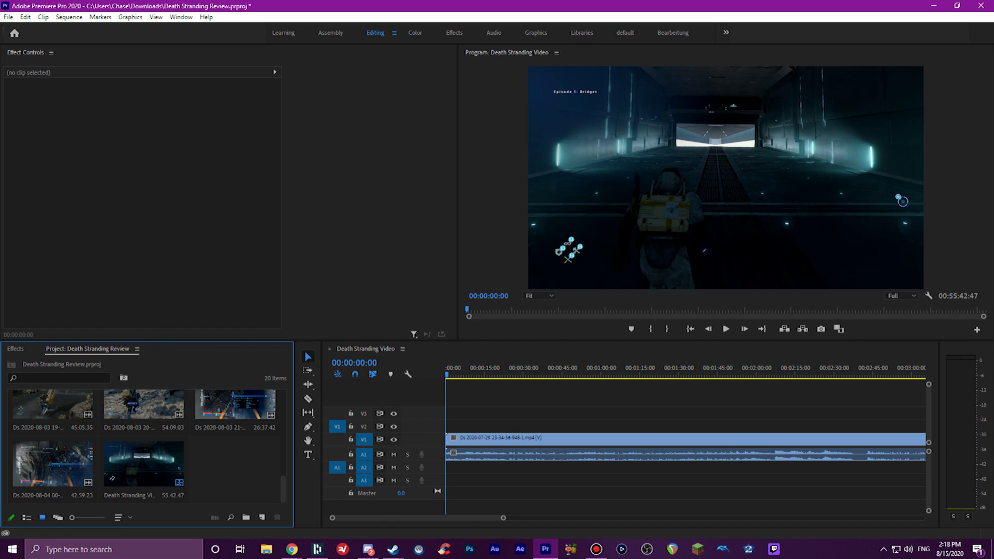
# Step: Rename the Death Stranding Video sequence to BIG CHUNGUS XDD
pyautogui.click(143, 463)
pyautogui.click(129, 495)
pyautogui.write('BIG CHUNGUS XDD')
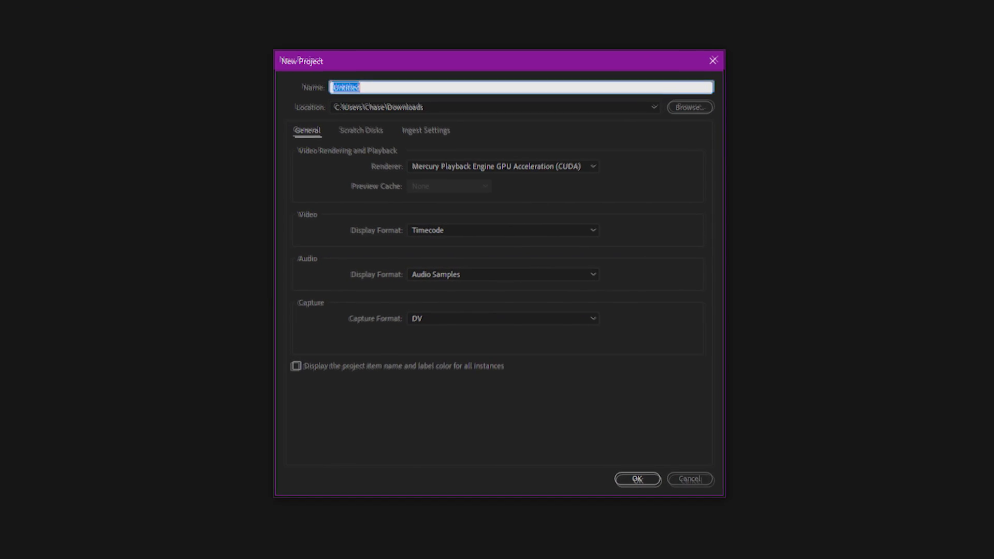
# Step: Name the new project Premiere Pro Tutorial and create it with the current general settings
pyautogui.click(342, 65)
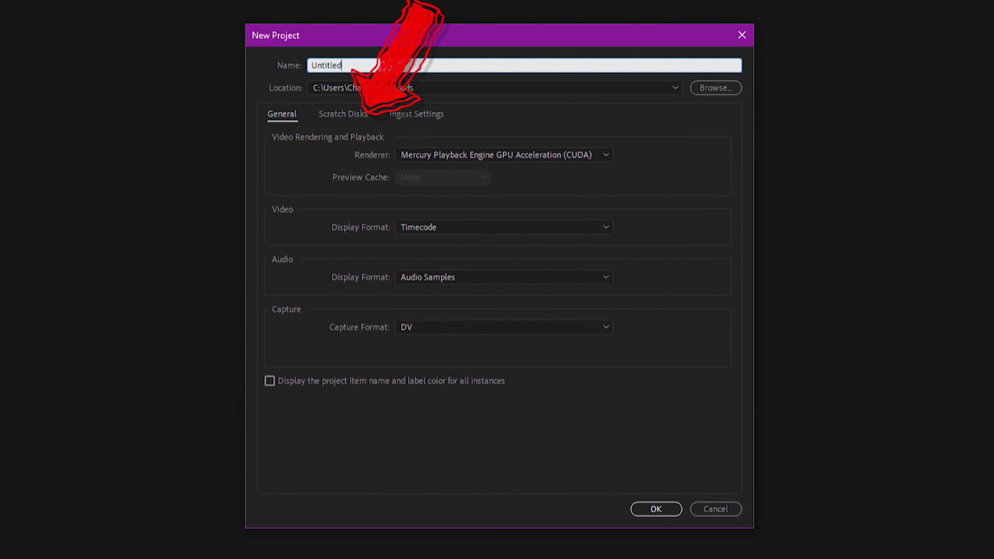
pyautogui.press('BackSpace')
pyautogui.press('BackSpace')
pyautogui.press('BackSpace')
pyautogui.press('BackSpace')
pyautogui.press('BackSpace')
pyautogui.press('BackSpace')
pyautogui.press('BackSpace')
pyautogui.press('BackSpace')
pyautogui.write('Premiere Pro Turoei')
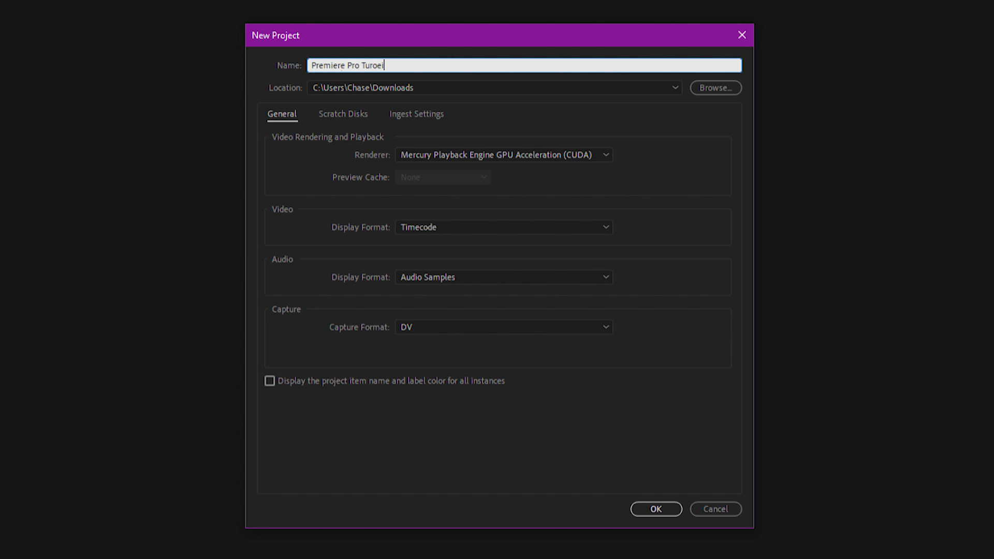
pyautogui.press('BackSpace')
pyautogui.press('BackSpace')
pyautogui.press('BackSpace')
pyautogui.press('BackSpace')
pyautogui.write('torial')
pyautogui.press('Return')
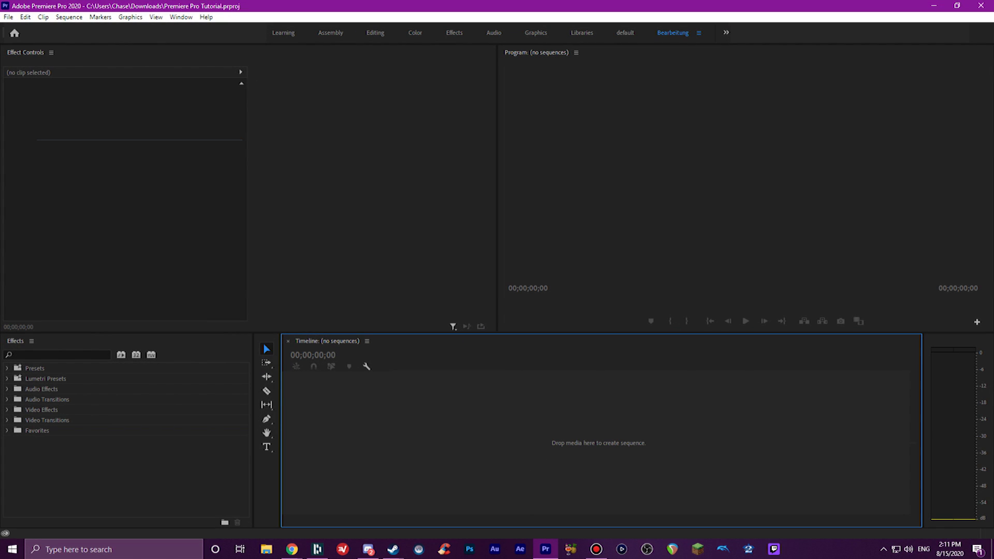
# Step: Cycle the focus through the Effects, Effect Controls, Program Monitor and Timeline panels to examine the interface
pyautogui.hotkey('shift', '7')
pyautogui.hotkey('shift', '5')
pyautogui.hotkey('shift', '4')
pyautogui.hotkey('shift', '3')
pyautogui.hotkey('ctrl', 'shift', '.')
pyautogui.hotkey('ctrl', 'shift', '.')
pyautogui.hotkey('ctrl', 'shift', '.')
# Step: Switch the workspace layout to DEFAULT
pyautogui.hotkey('alt', 'w')
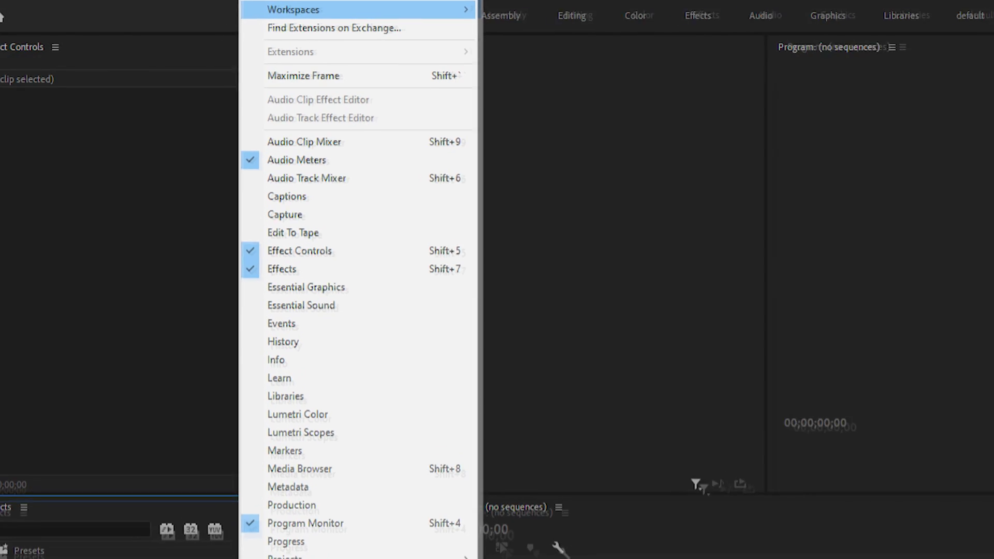
pyautogui.press('Right')
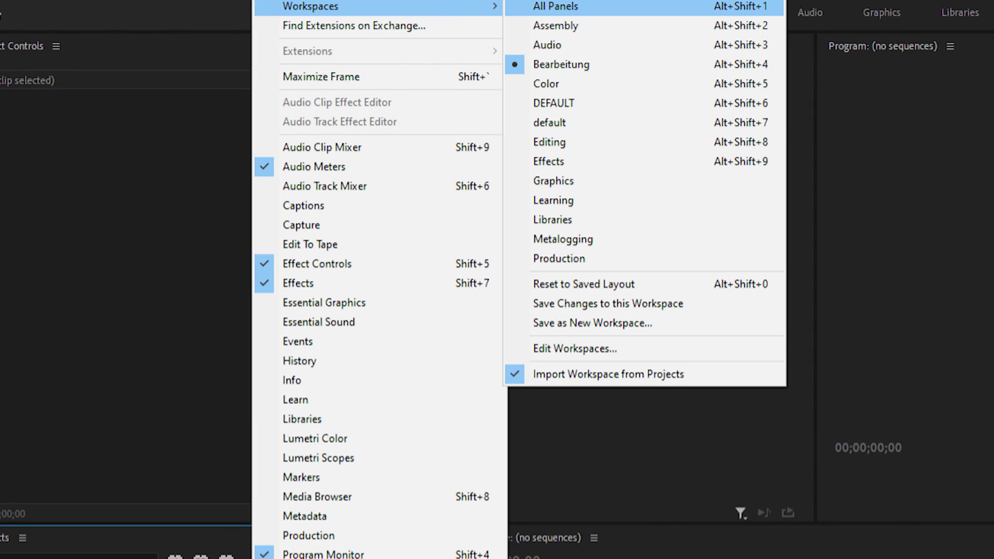
pyautogui.press('Down')
pyautogui.press('Down')
pyautogui.press('Down')
pyautogui.press('Down')
pyautogui.press('Down')
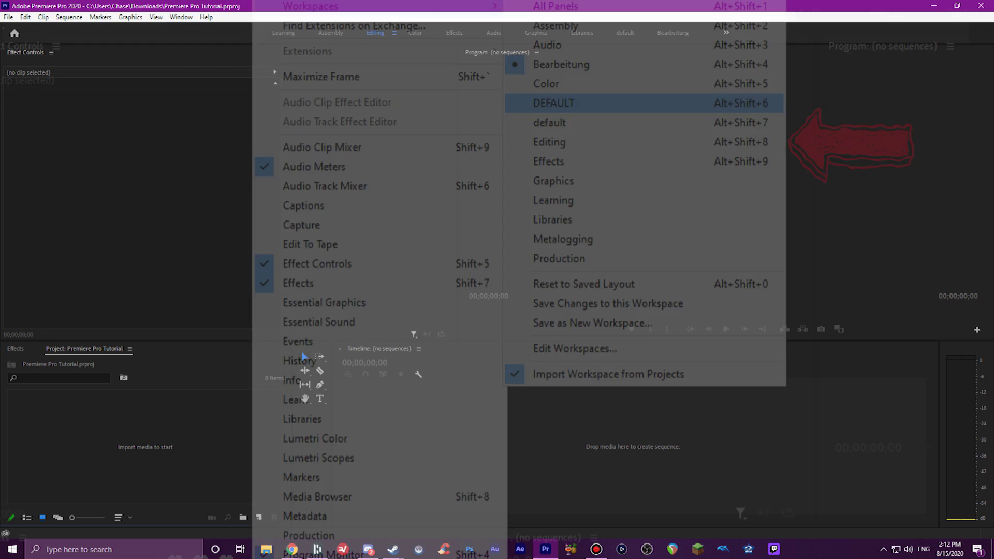
pyautogui.press('Return')
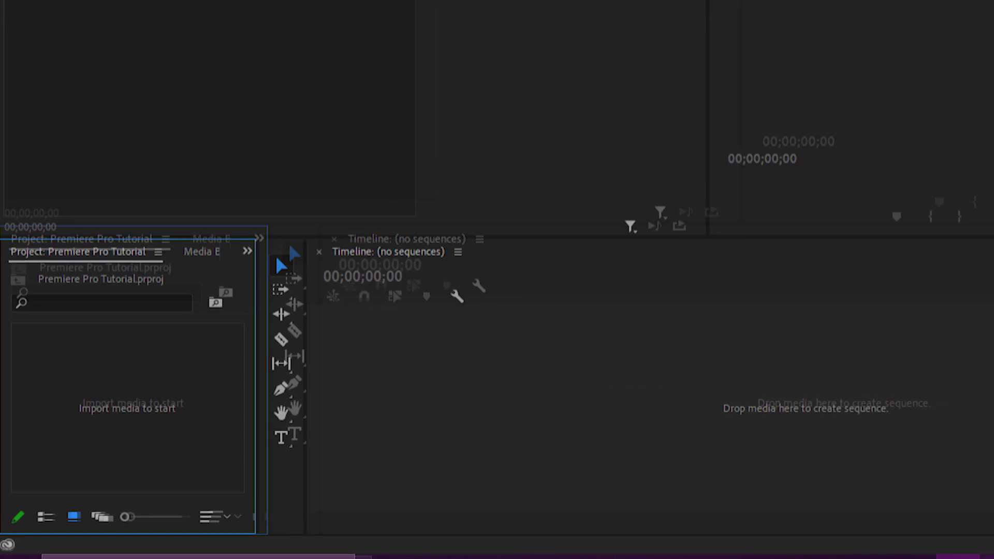
# Step: Show the project panel for Premiere Pro Tutorial.prproj
pyautogui.click(181, 18)
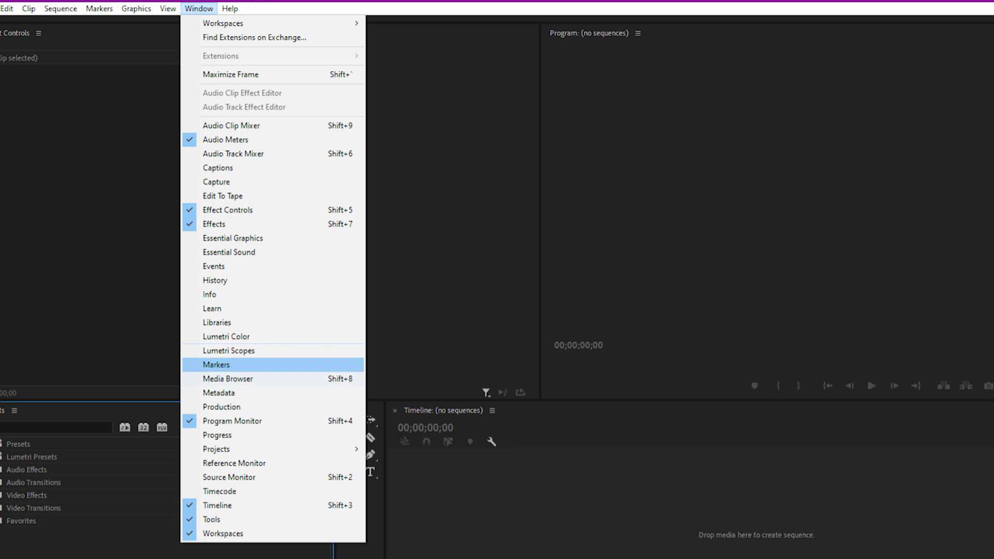
pyautogui.moveTo(217, 449)
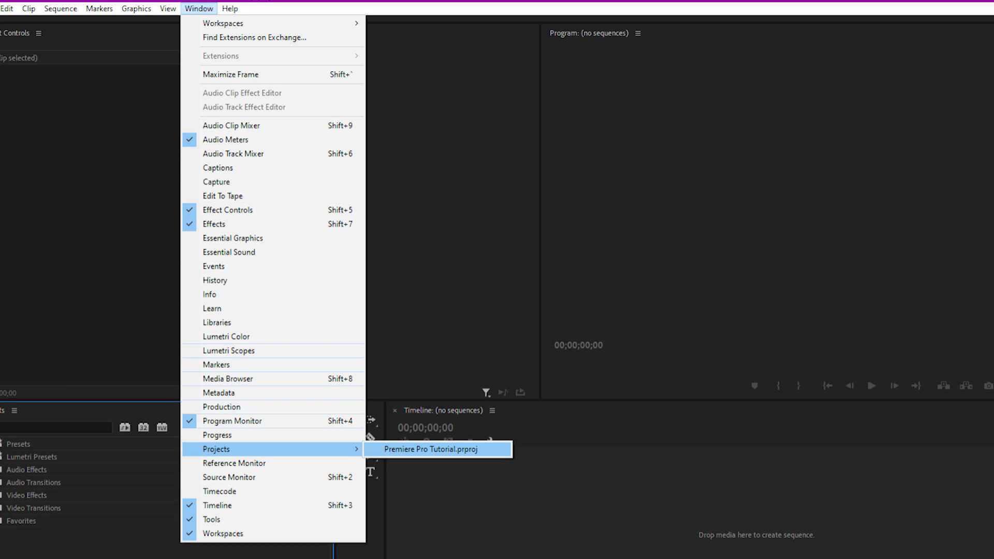
pyautogui.click(431, 449)
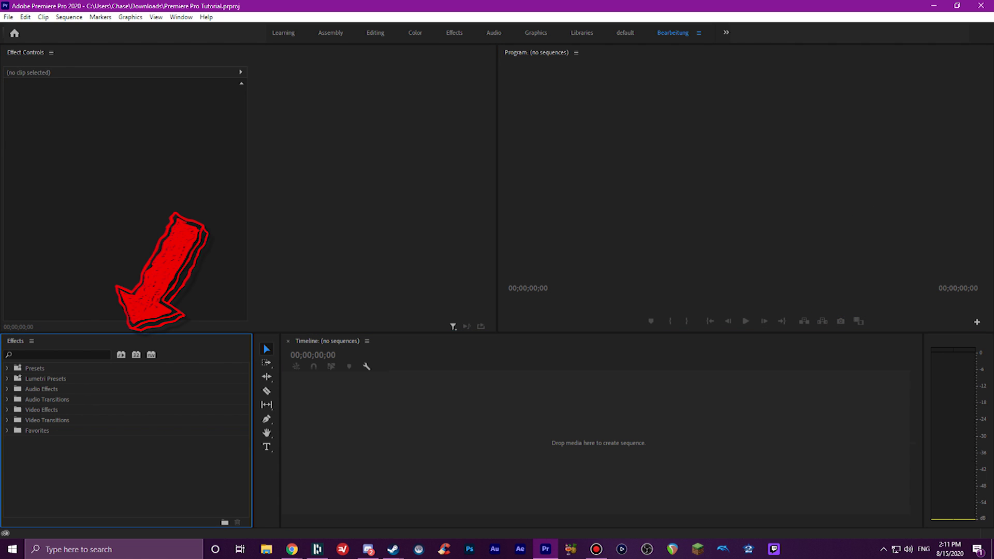
pyautogui.write('d')
pyautogui.write('id it select this')
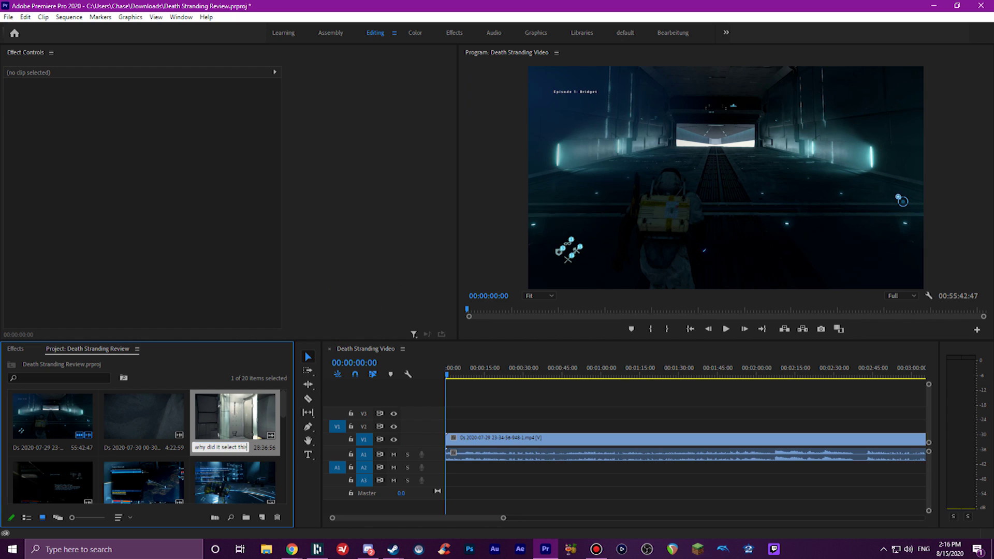
pyautogui.hotkey('ctrl', 'z')
# Step: Open the name of the Death Stranding Video sequence for editing in the project panel and close it
pyautogui.scroll(-6, 149, 447)
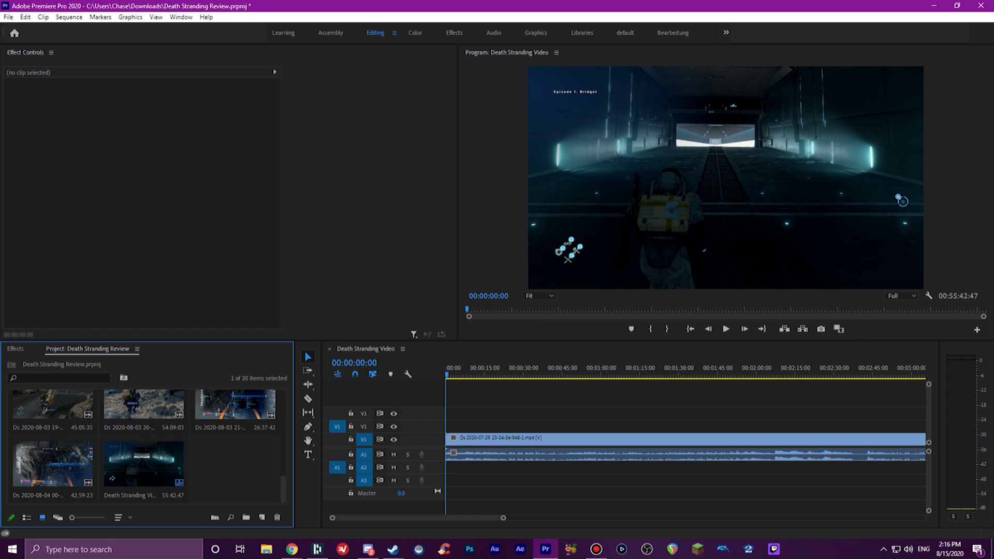
pyautogui.click(129, 495)
pyautogui.click(129, 495)
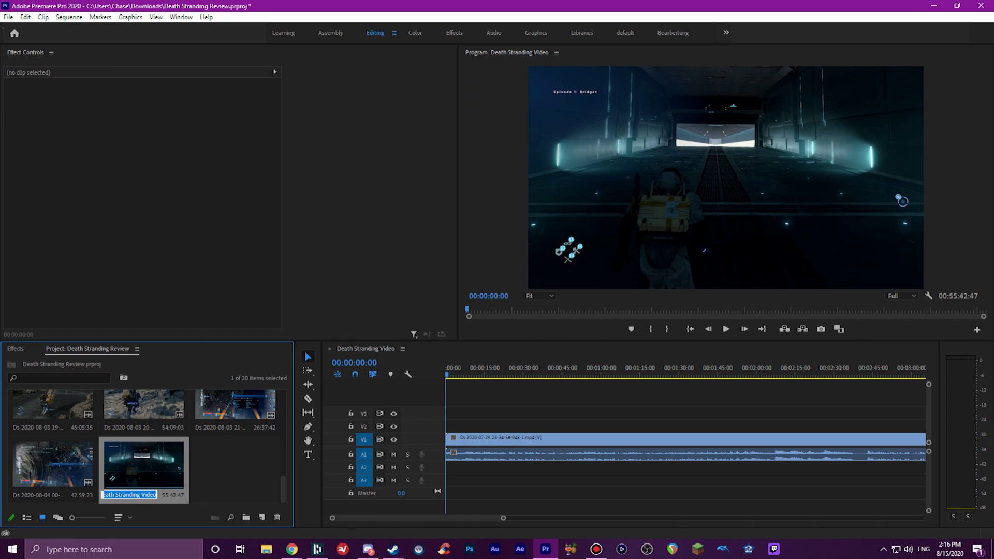
pyautogui.click(153, 495)
pyautogui.press('Left')
pyautogui.press('Left')
pyautogui.press('Left')
pyautogui.press('Left')
pyautogui.press('Right')
pyautogui.press('Right')
pyautogui.press('Right')
pyautogui.press('Right')
pyautogui.press('Return')
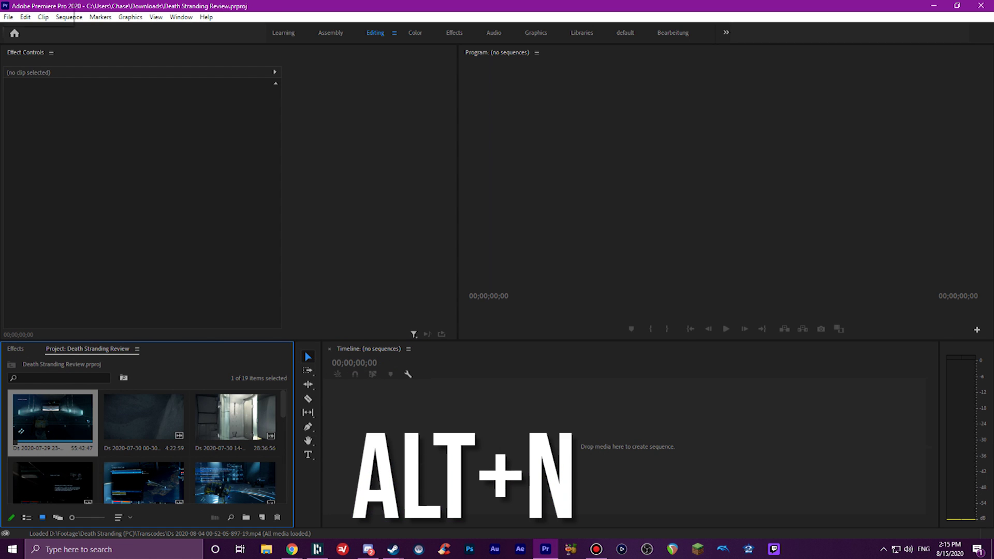
pyautogui.hotkey('alt', 'n')
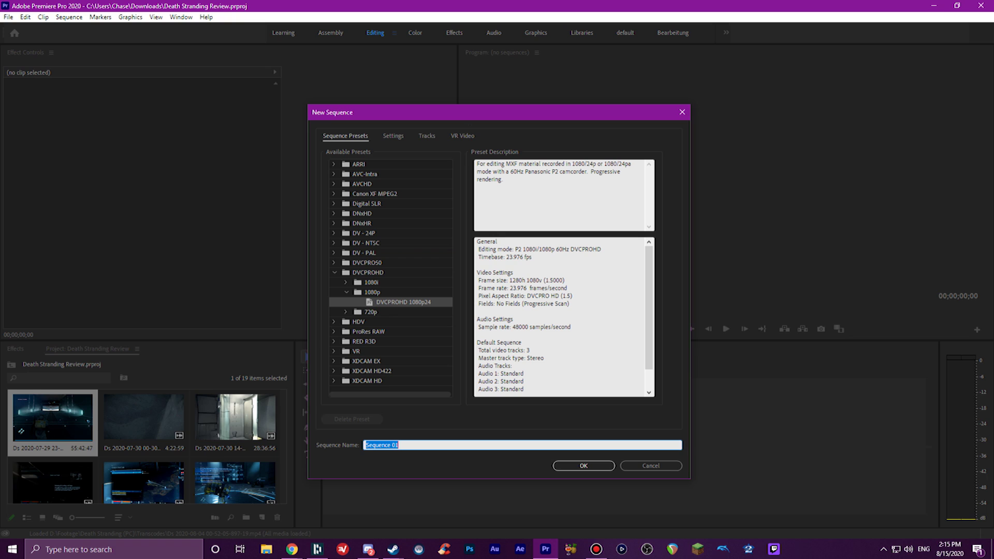
pyautogui.click(399, 445)
pyautogui.press('Escape')
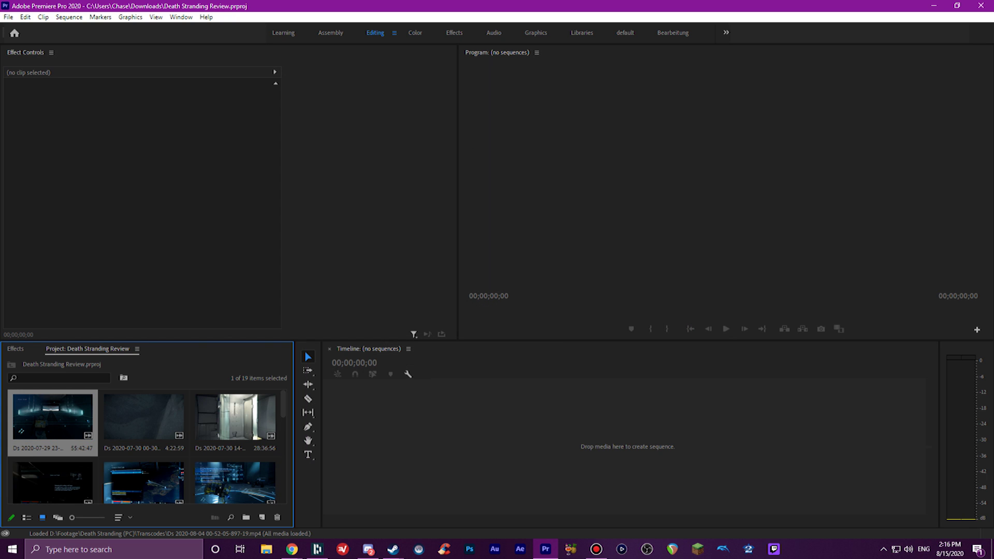
pyautogui.moveTo(52, 417); pyautogui.dragTo(459, 439)
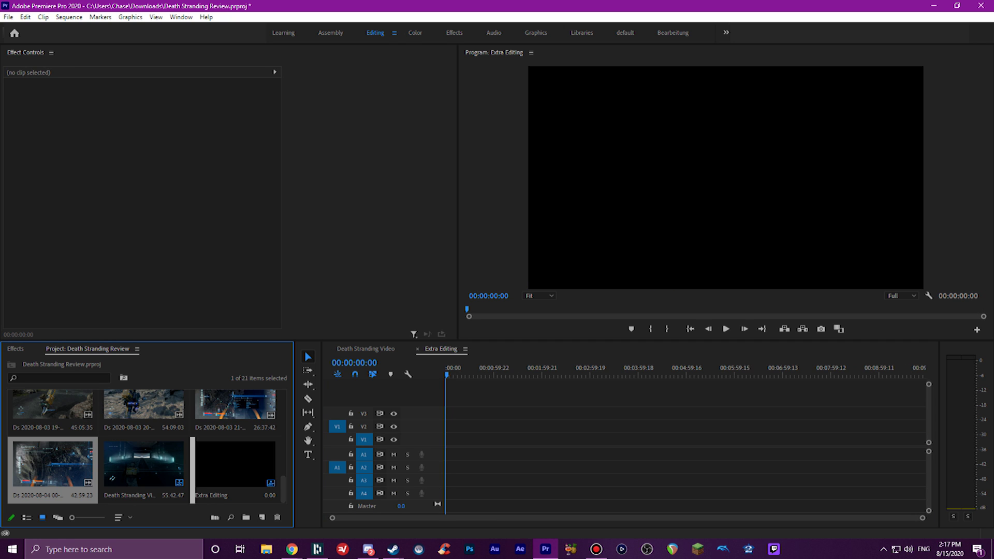
pyautogui.moveTo(53, 463); pyautogui.dragTo(457, 440)
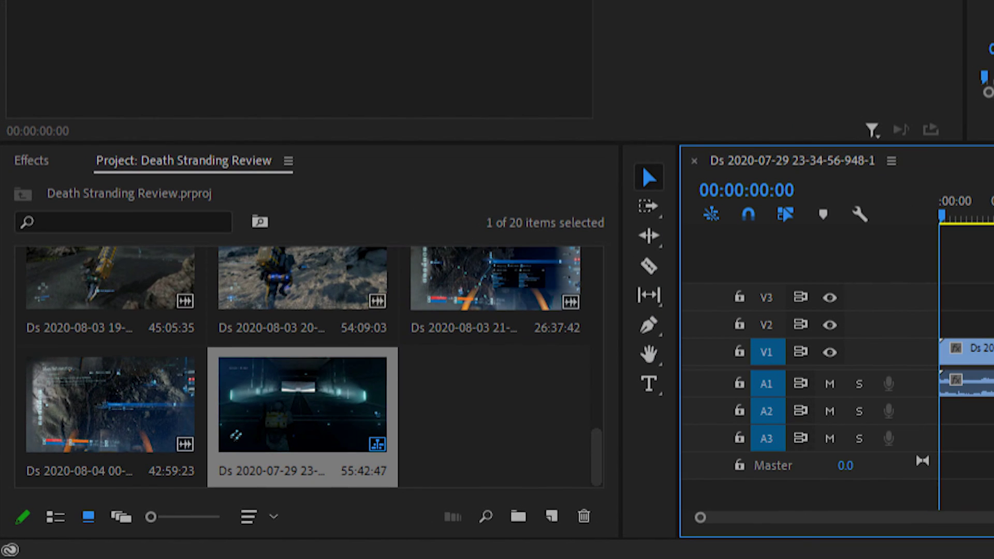
pyautogui.click(271, 471)
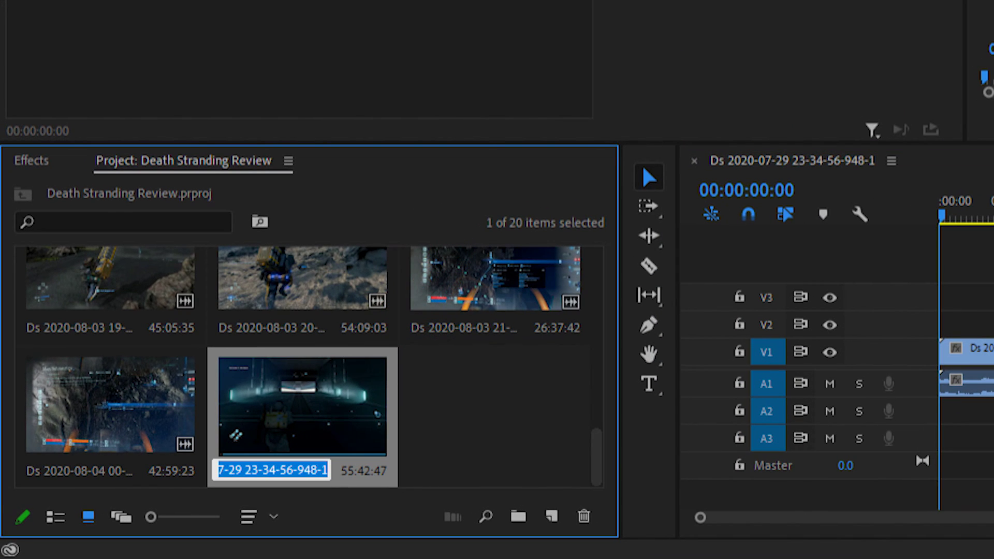
pyautogui.write('Death Strand')
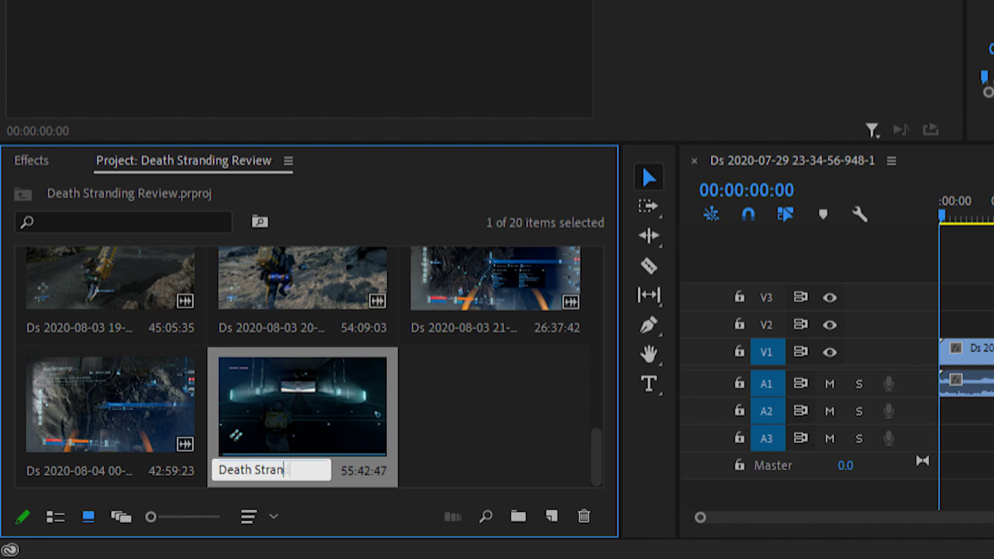
pyautogui.write('ing Video')
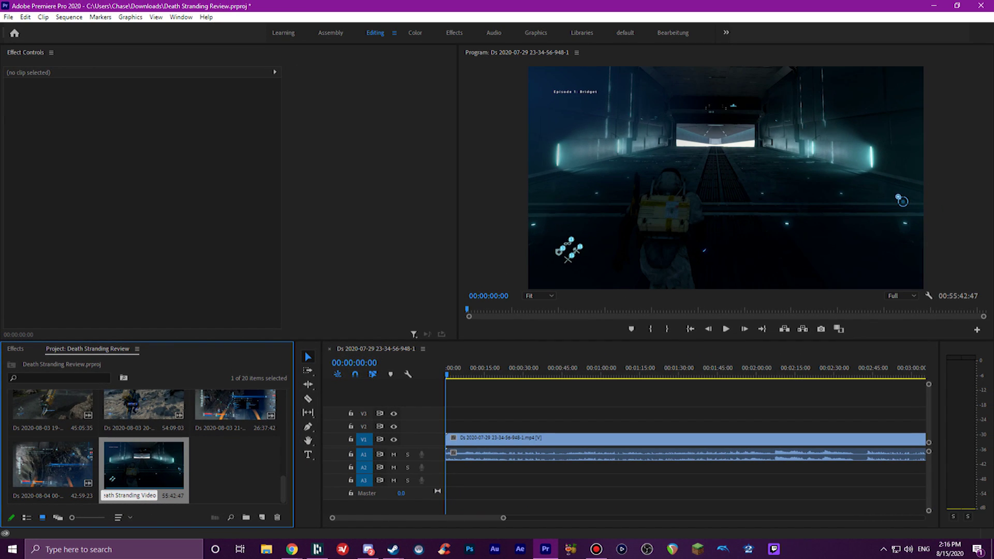
pyautogui.press('Return')
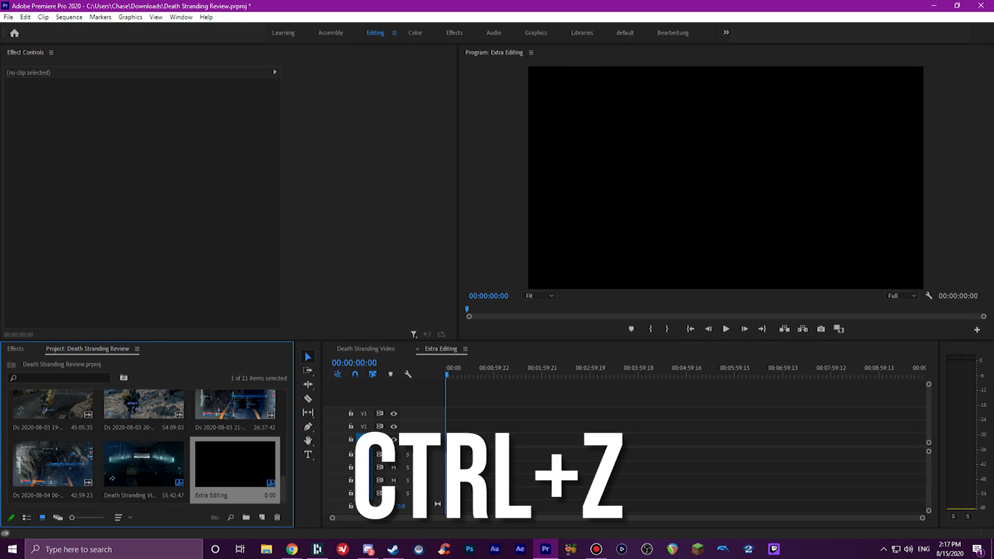
# Step: Set the name of the sequence made from the first clip to Death Stranding Video and advance to another item's name
pyautogui.moveTo(53, 463); pyautogui.dragTo(455, 439)
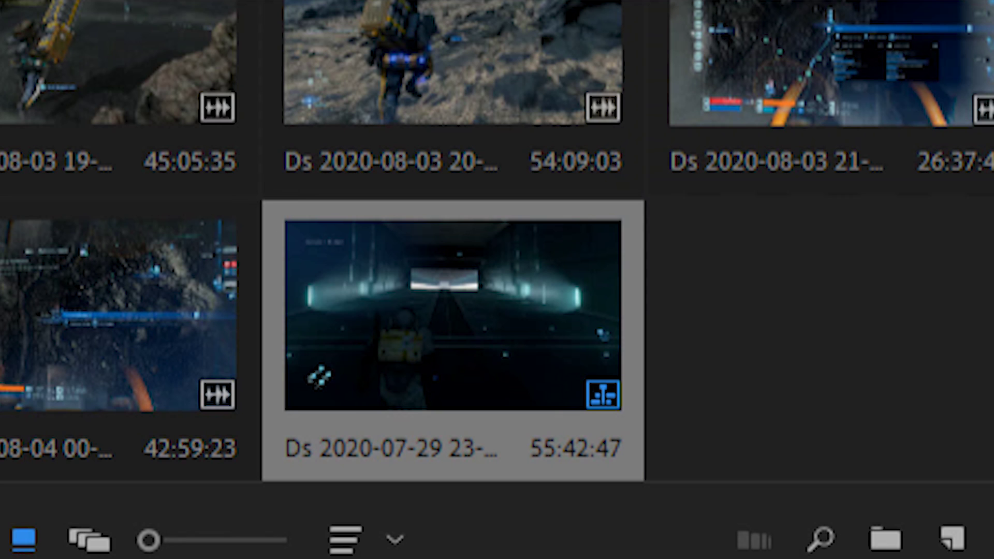
pyautogui.click(391, 448)
pyautogui.write('Death')
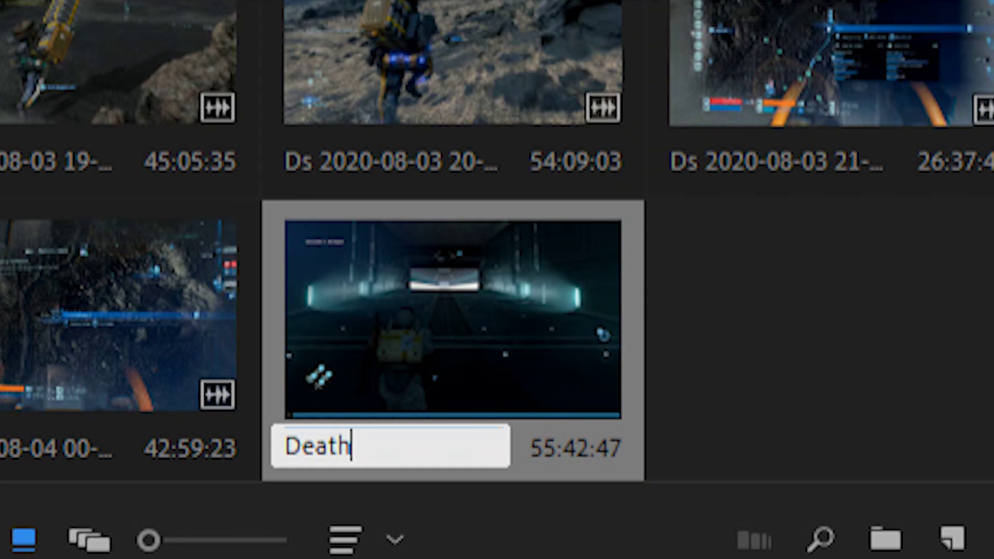
pyautogui.write(' Stranding Vide')
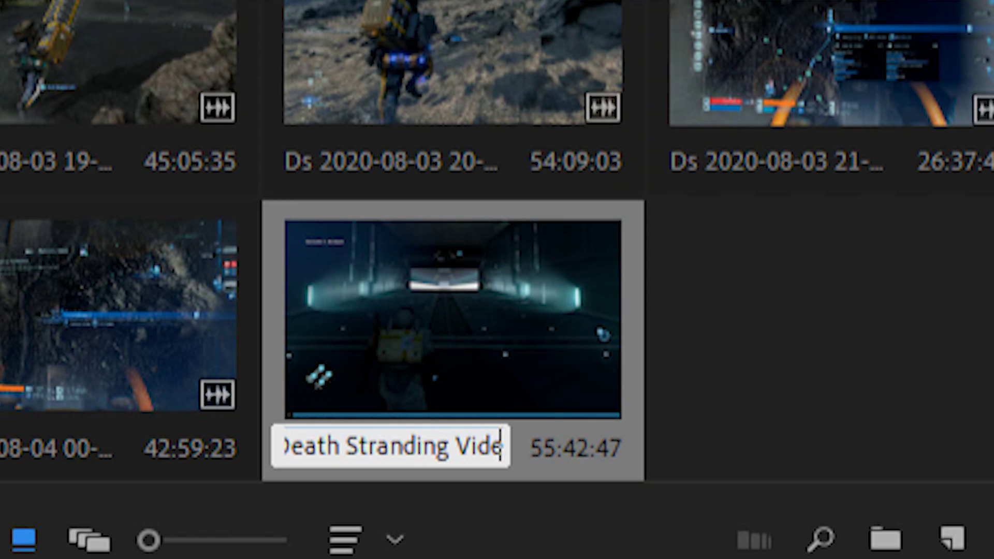
pyautogui.write('o')
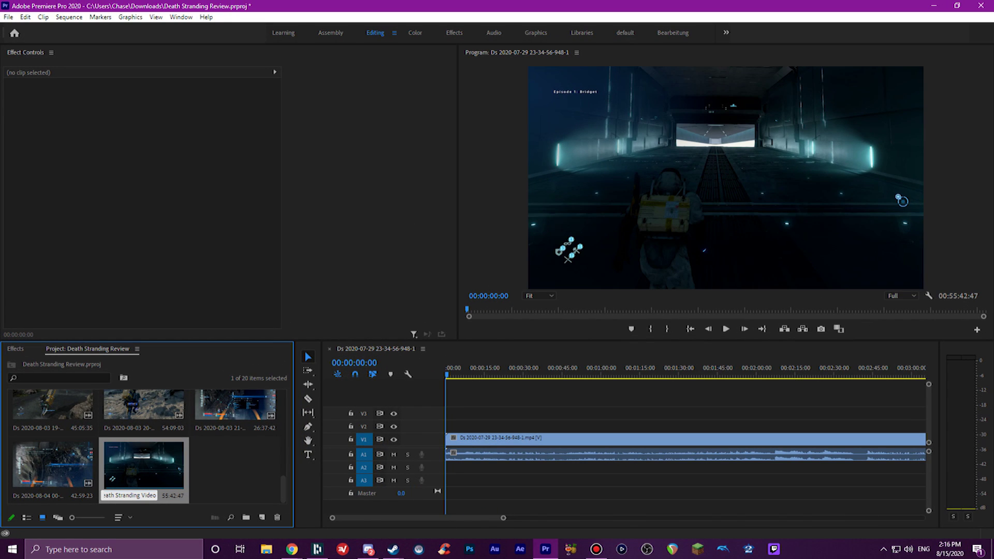
pyautogui.press('Tab')
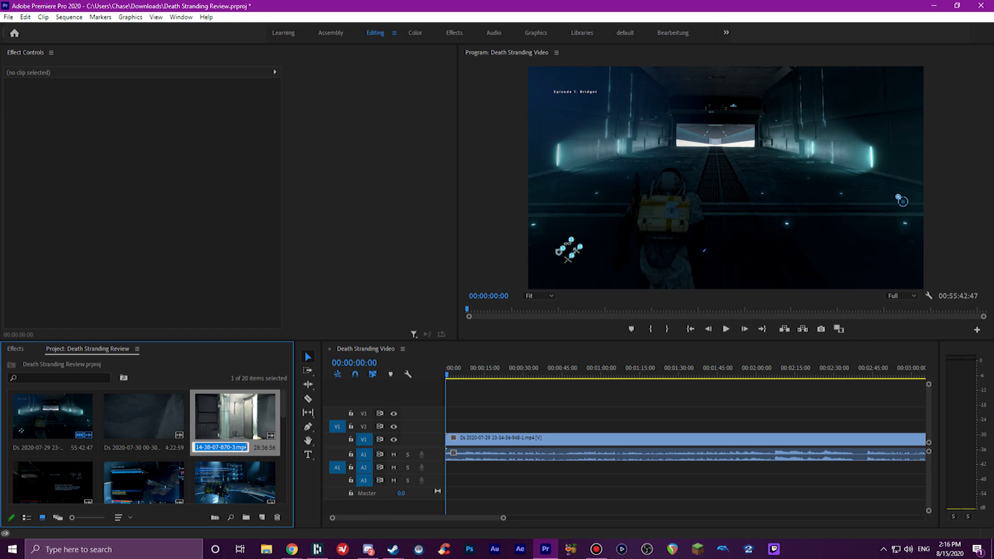
# Step: Rename the Death Stranding Video sequence as BIG CHUNGUS XDDD
pyautogui.write('why did it selec')
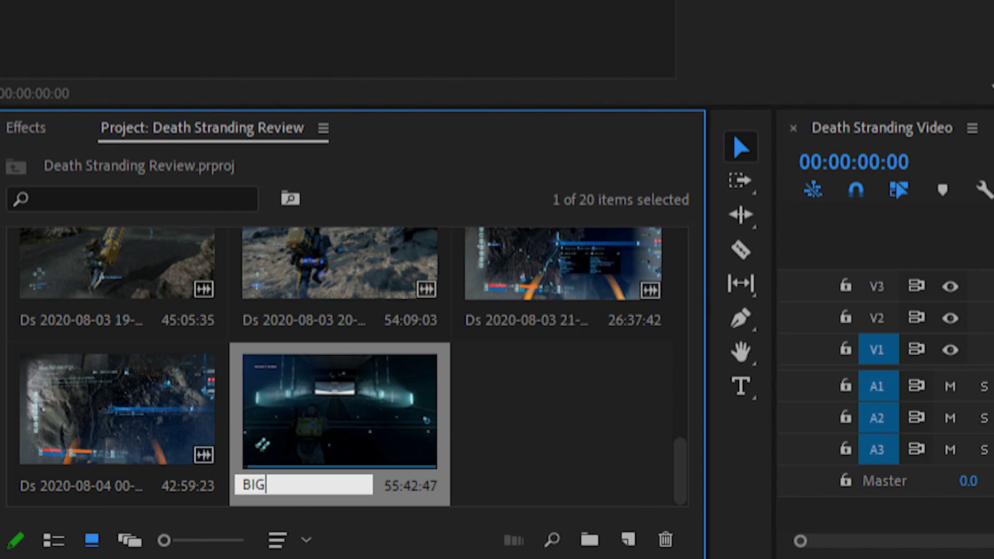
pyautogui.write('CHUNGUS')
pyautogui.write(' XDDD')
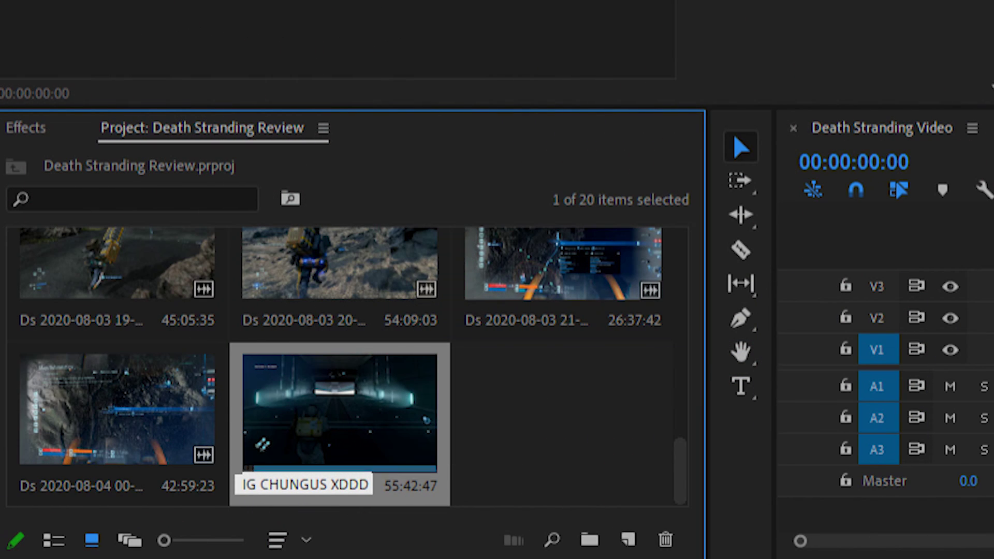
pyautogui.press('Return')
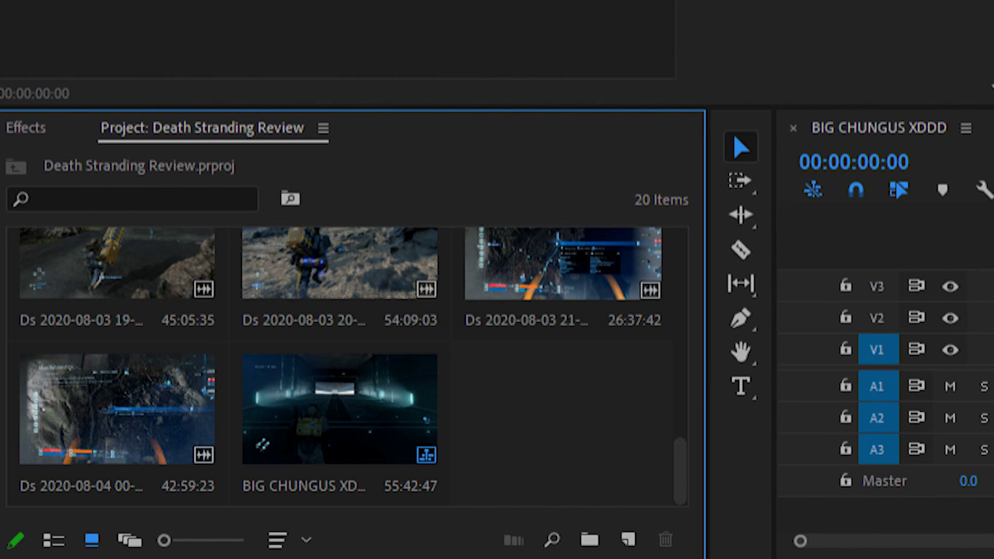
pyautogui.doubleClick(117, 409)
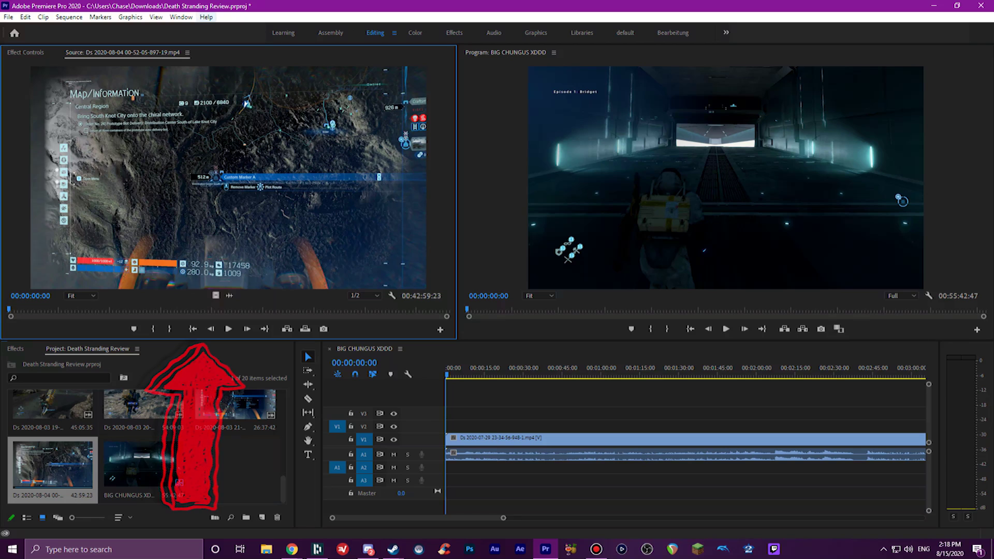
pyautogui.rightClick(108, 51)
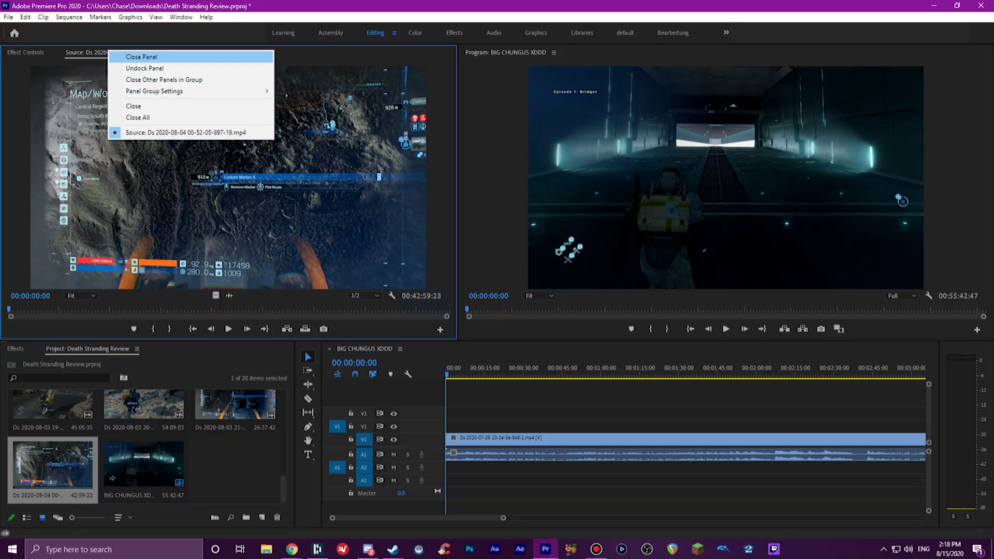
pyautogui.click(141, 57)
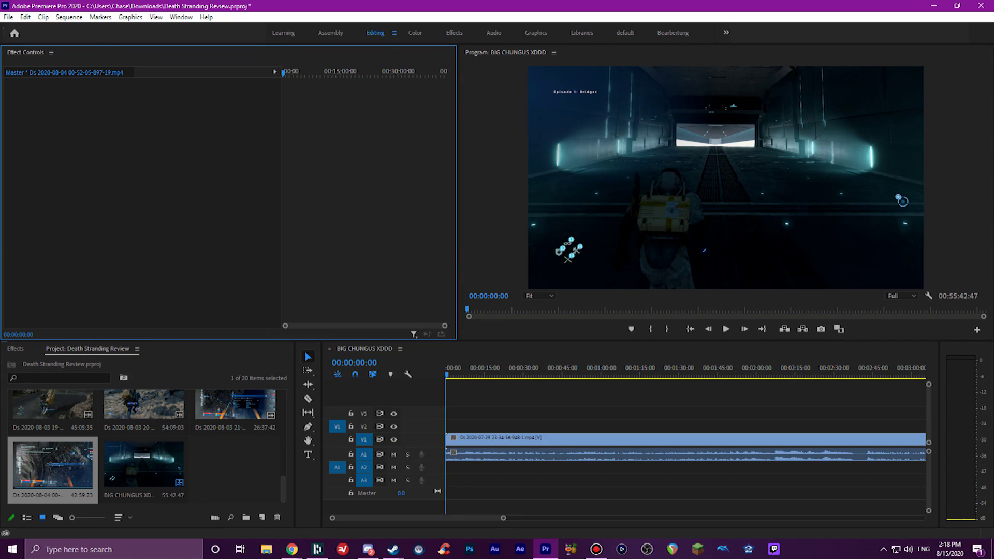
pyautogui.click(235, 466)
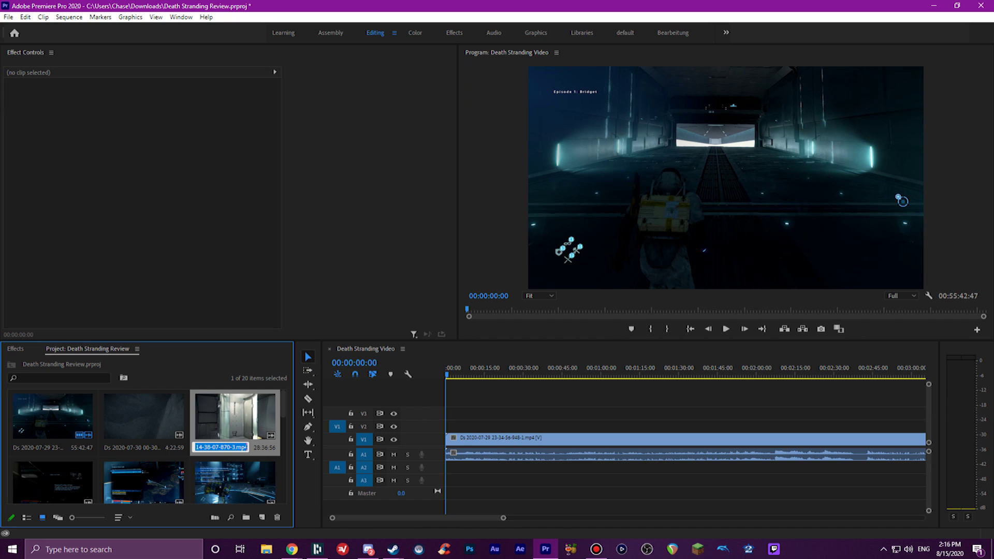
pyautogui.write('why did it select this')
pyautogui.hotkey('ctrl', 'z')
pyautogui.click(234, 481)
pyautogui.scroll(-7, 234, 466)
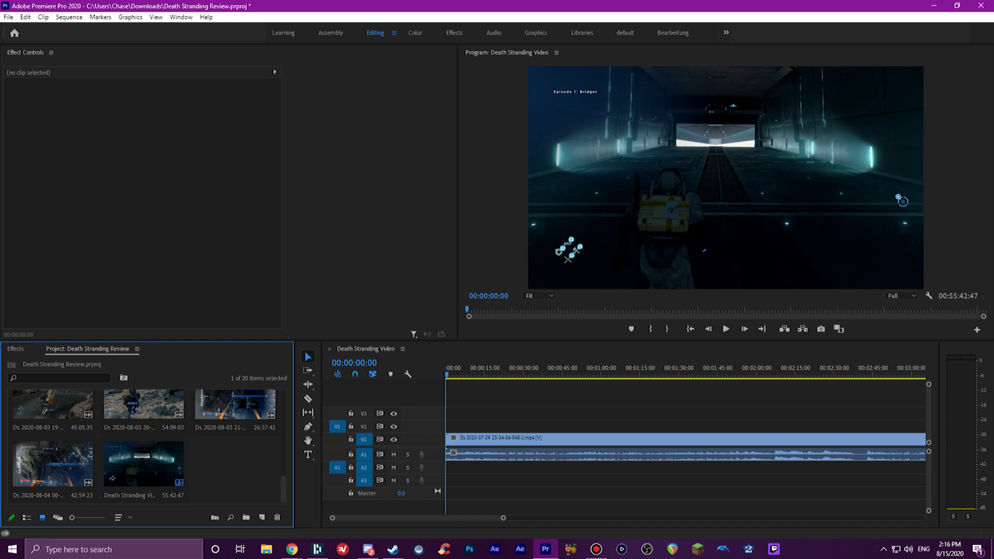
pyautogui.click(144, 464)
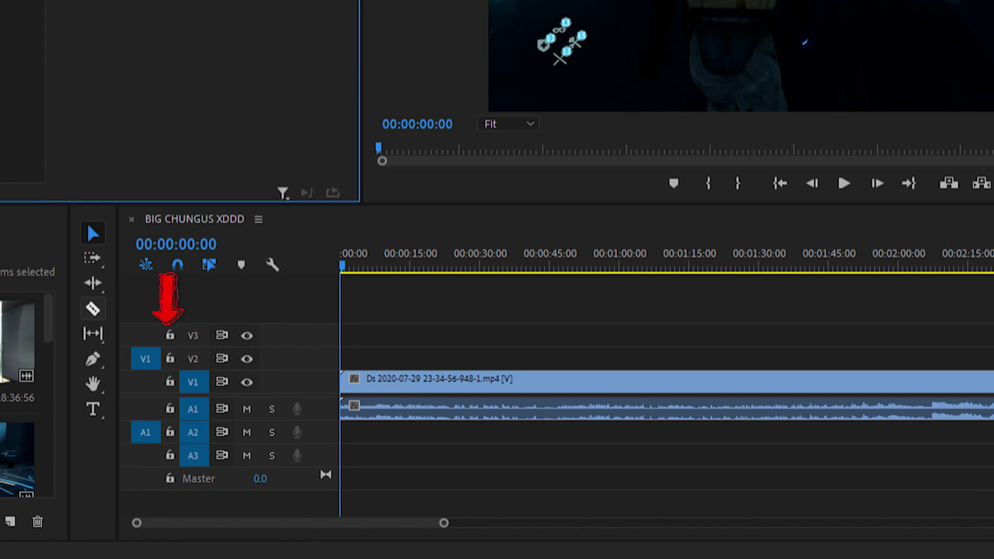
# Step: Cut the V1 clip with the Razor tool at about 00:00:15, 00:00:35, 00:01:01 and 00:01:28
pyautogui.click(93, 309)
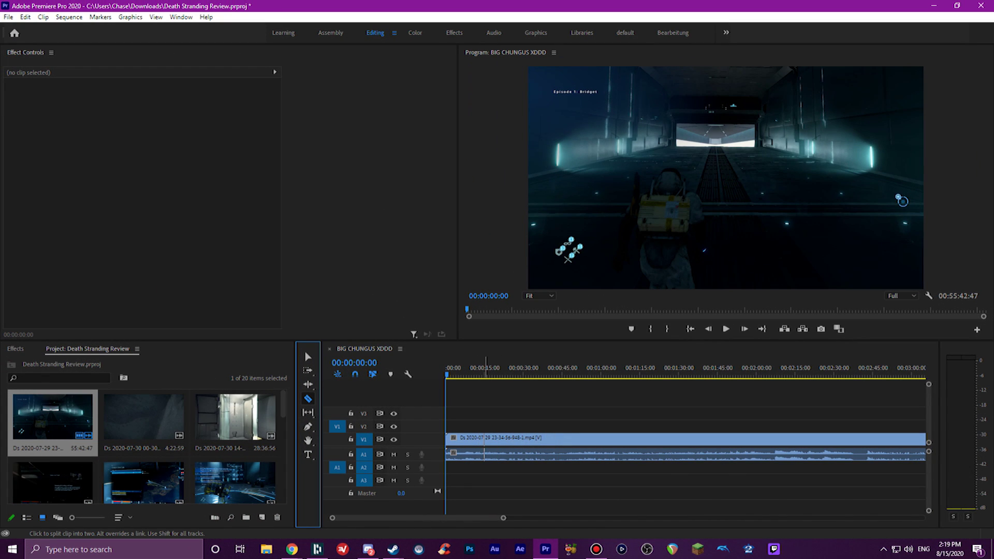
pyautogui.click(484, 441)
pyautogui.click(536, 440)
pyautogui.click(605, 440)
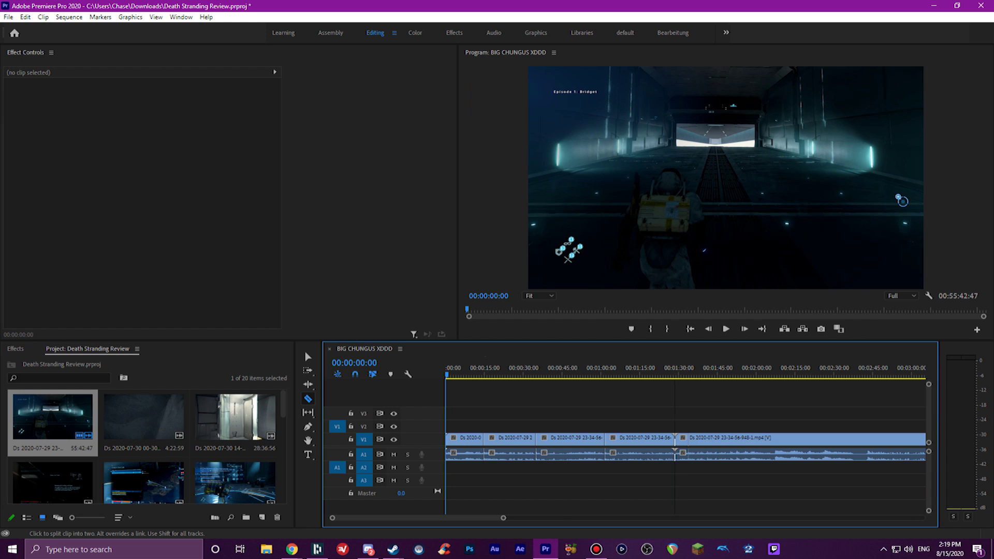
pyautogui.rightClick(413, 395)
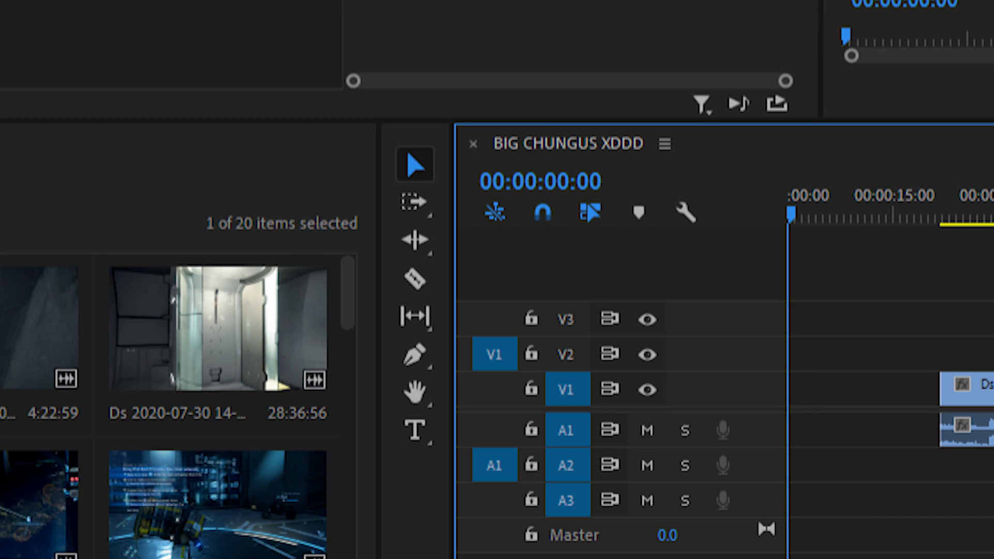
pyautogui.hotkey('ctrl', 'a')
pyautogui.press('Delete')
pyautogui.moveTo(39, 326); pyautogui.dragTo(797, 319)
# Step: Split the V1 clip with the Razor tool at about 00:00:15, 00:00:35 and 00:01:01
pyautogui.press('c')
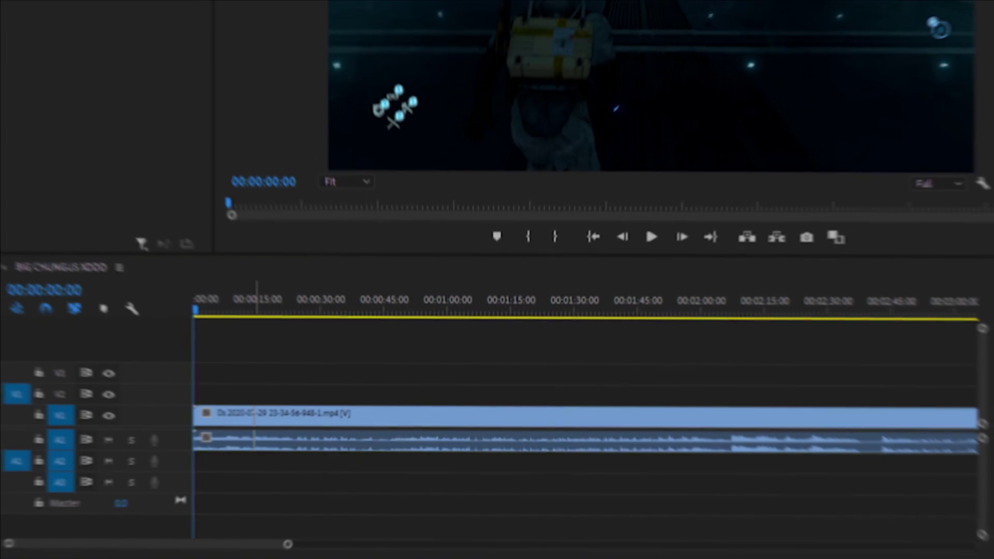
pyautogui.click(258, 414)
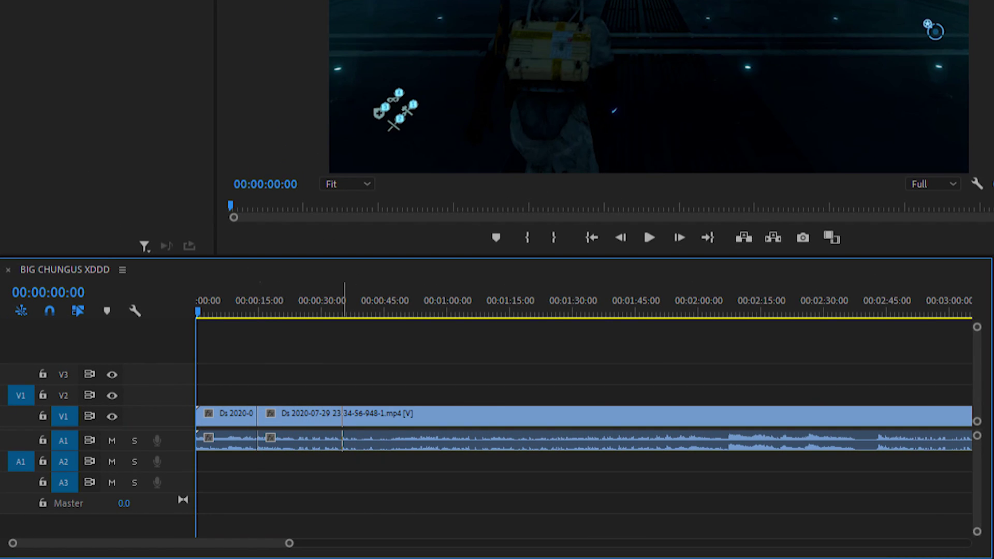
pyautogui.click(342, 415)
pyautogui.click(456, 437)
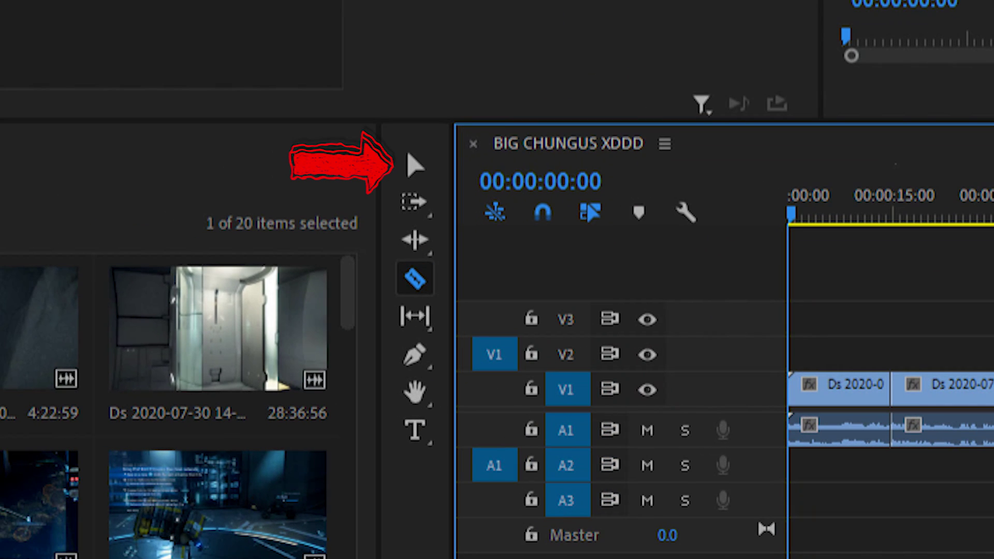
# Step: Delete the clip segment that follows the first cut, using the Selection tool
pyautogui.press('v')
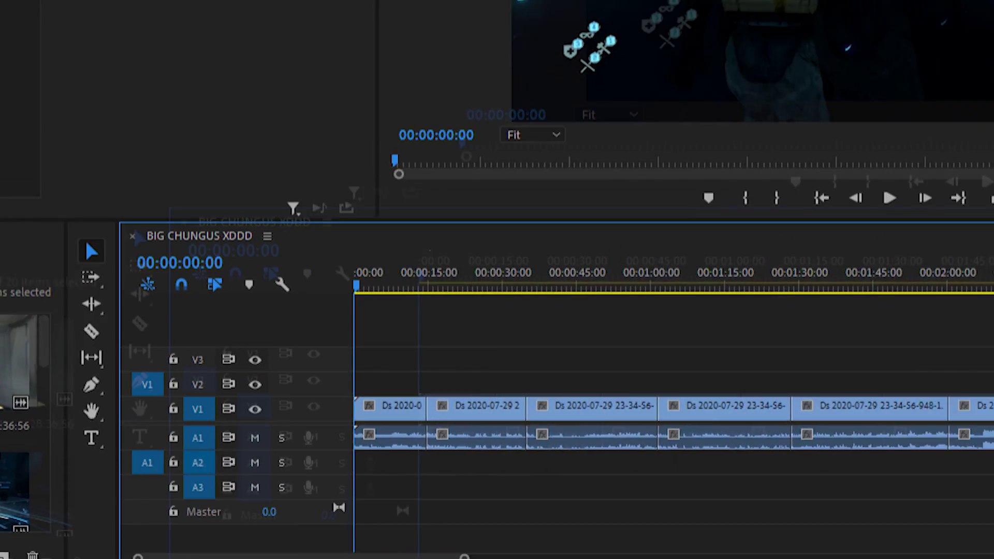
pyautogui.click(898, 409)
pyautogui.press('Delete')
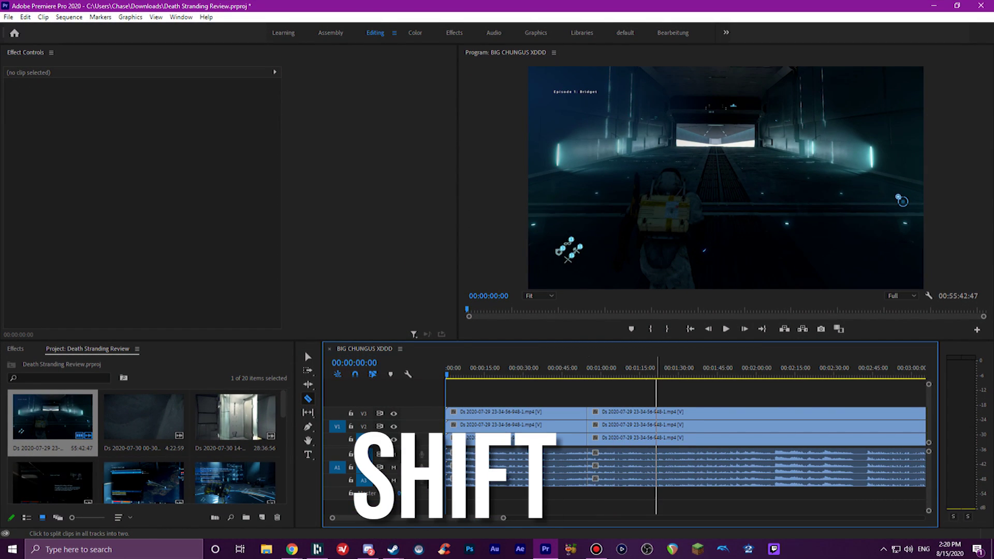
# Step: Cut the clips on all tracks at once at multiple points between about 00:00:10 and 00:02:20
pyautogui.keyDown('shift'); pyautogui.click(657, 437); pyautogui.keyUp('shift')
pyautogui.keyDown('shift'); pyautogui.click(727, 435); pyautogui.keyUp('shift')
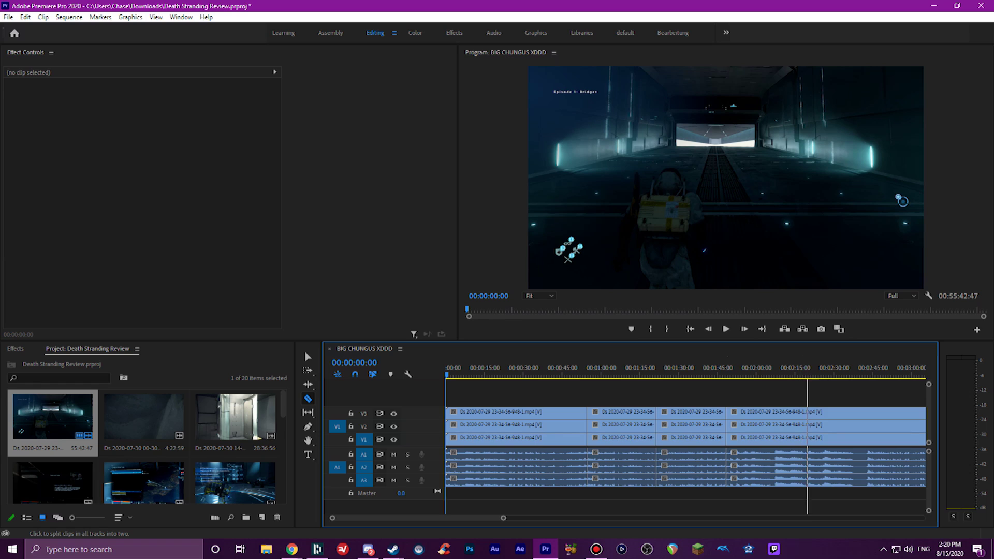
pyautogui.keyDown('shift'); pyautogui.click(808, 435); pyautogui.keyUp('shift')
pyautogui.keyDown('shift'); pyautogui.click(572, 435); pyautogui.keyUp('shift')
pyautogui.keyDown('shift'); pyautogui.click(544, 435); pyautogui.keyUp('shift')
pyautogui.keyDown('shift'); pyautogui.click(525, 435); pyautogui.keyUp('shift')
pyautogui.keyDown('shift'); pyautogui.click(500, 435); pyautogui.keyUp('shift')
pyautogui.keyDown('shift'); pyautogui.click(485, 435); pyautogui.keyUp('shift')
pyautogui.keyDown('shift'); pyautogui.click(470, 435); pyautogui.keyUp('shift')
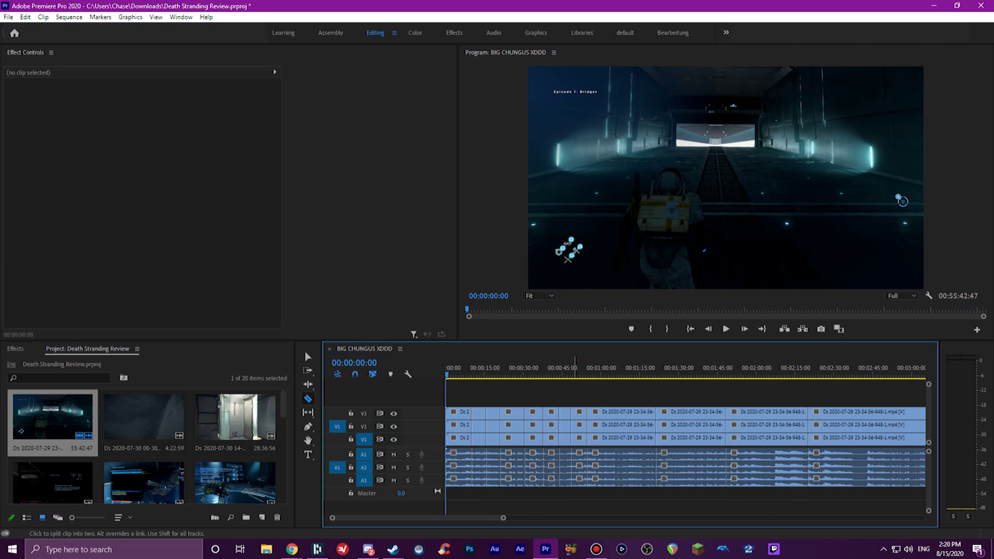
# Step: Undo the cuts made across all tracks and split the V3 clip at the playhead position 00:00:47:03
pyautogui.press('v')
pyautogui.hotkey('ctrl', 'z')
pyautogui.hotkey('ctrl', 'z')
pyautogui.hotkey('ctrl', 'z')
pyautogui.hotkey('ctrl', 'z')
pyautogui.hotkey('ctrl', 'z')
pyautogui.hotkey('ctrl', 'z')
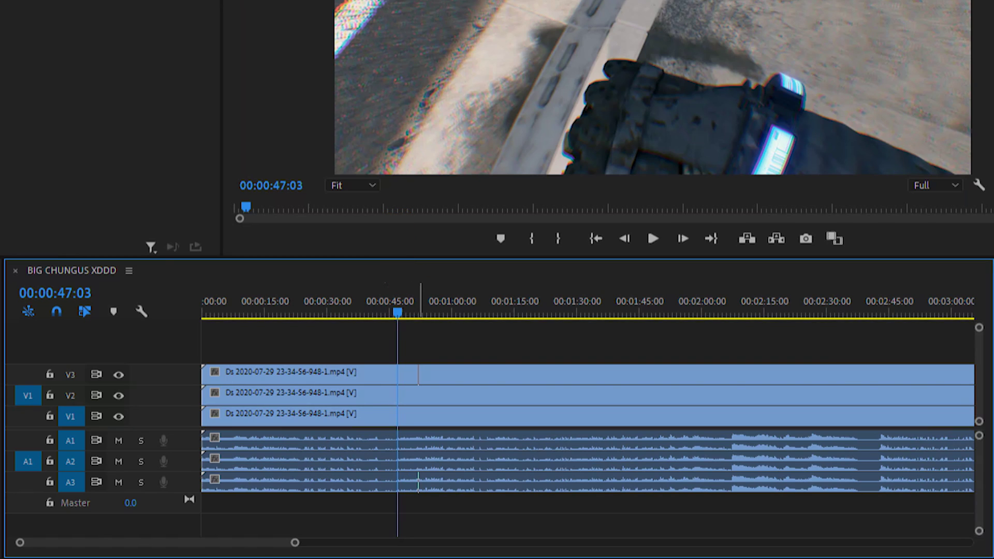
pyautogui.click(397, 375)
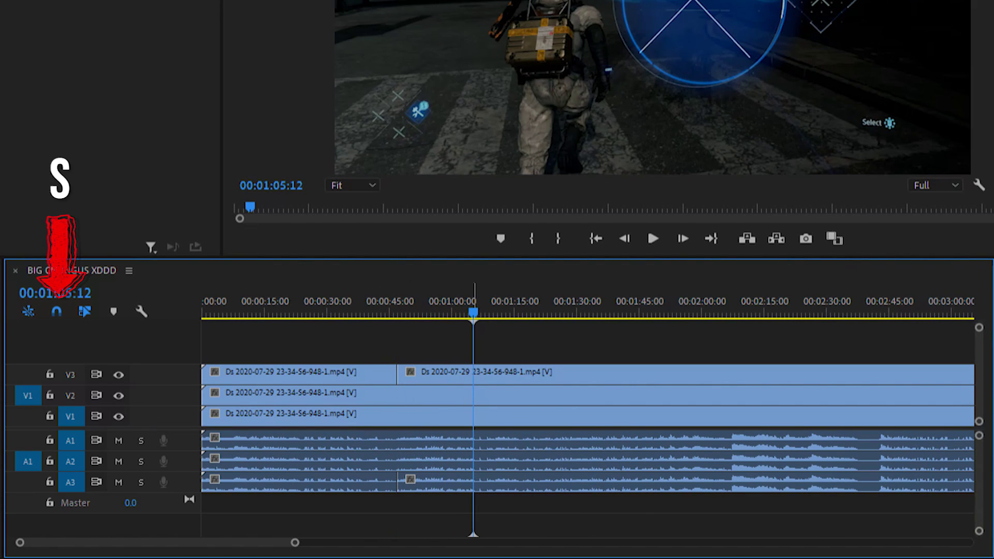
# Step: Toggle timeline snapping several times, leaving it off, and move the playhead further along the time ruler
pyautogui.press('s')
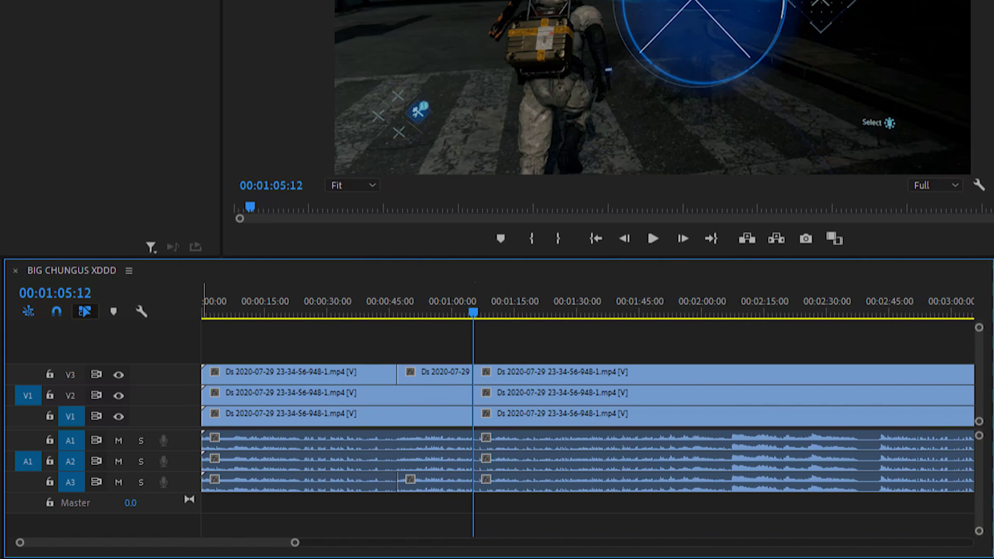
pyautogui.click(57, 311)
pyautogui.click(57, 311)
pyautogui.click(56, 311)
pyautogui.click(57, 311)
pyautogui.click(56, 312)
pyautogui.moveTo(506, 306); pyautogui.dragTo(568, 307)
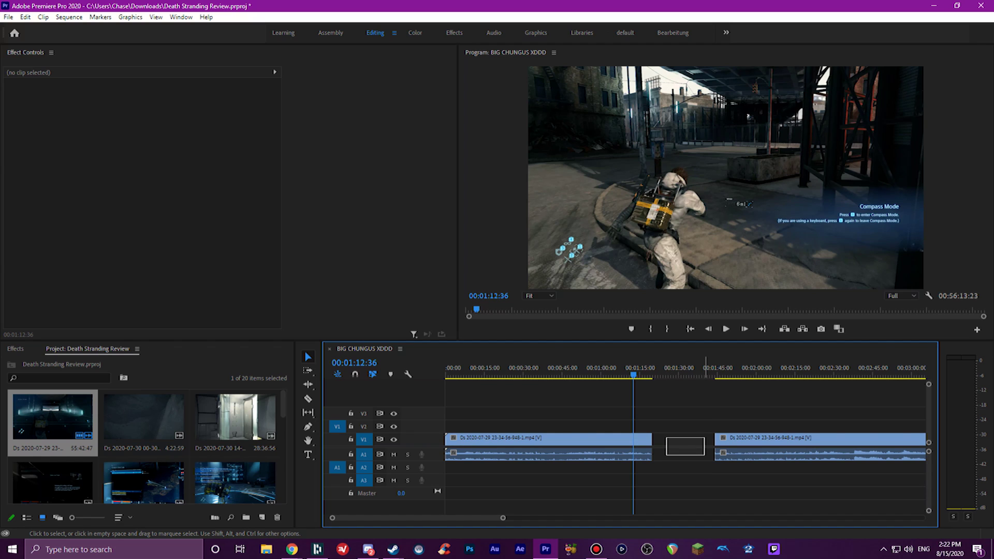
# Step: Ripple delete the empty gap between the two clips on V1
pyautogui.rightClick(687, 441)
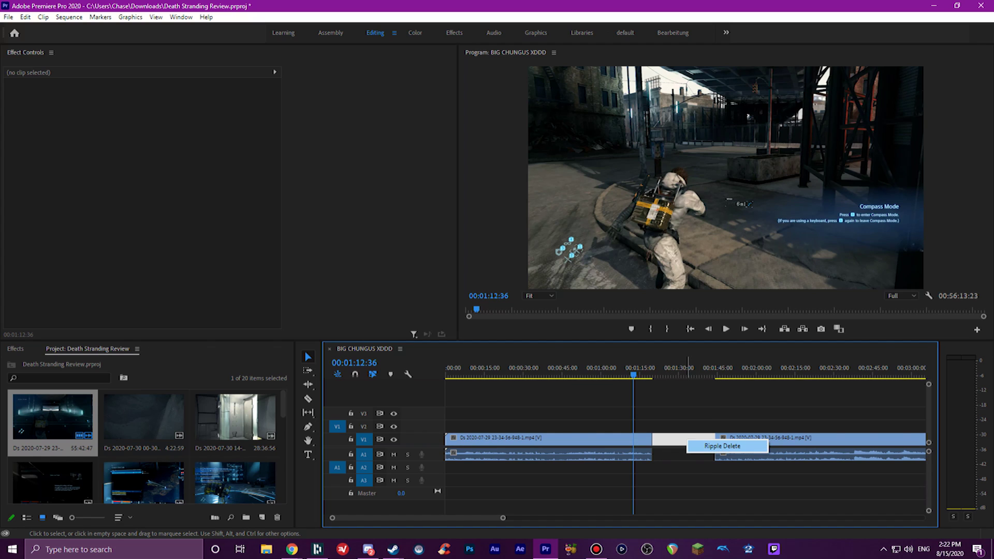
pyautogui.click(722, 445)
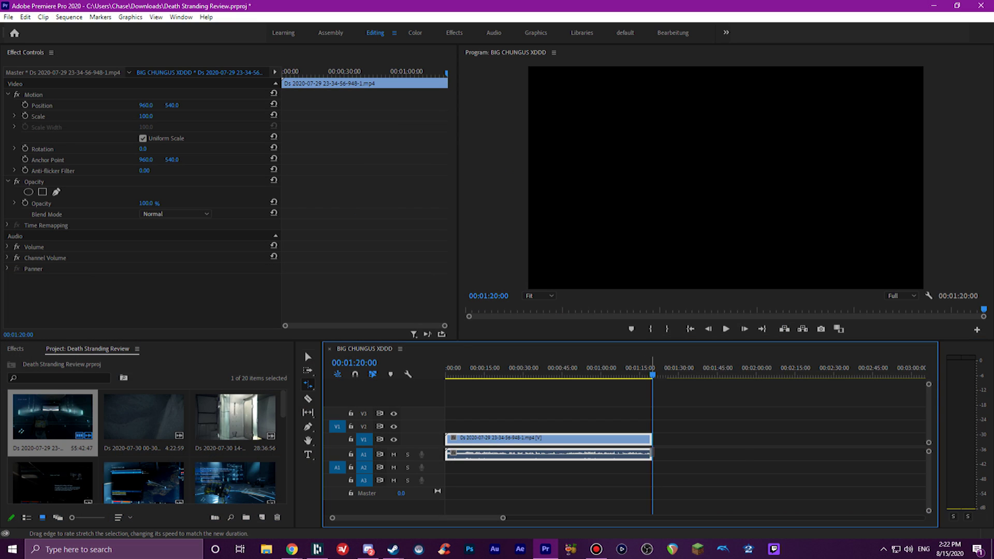
# Step: Slow the V1 clip down with the Rate Stretch tool by extending its end to about 00:02:52, and deselect it
pyautogui.moveTo(652, 454); pyautogui.dragTo(891, 454)
pyautogui.hotkey('ctrl', 'shift', 'a')
pyautogui.press('v')
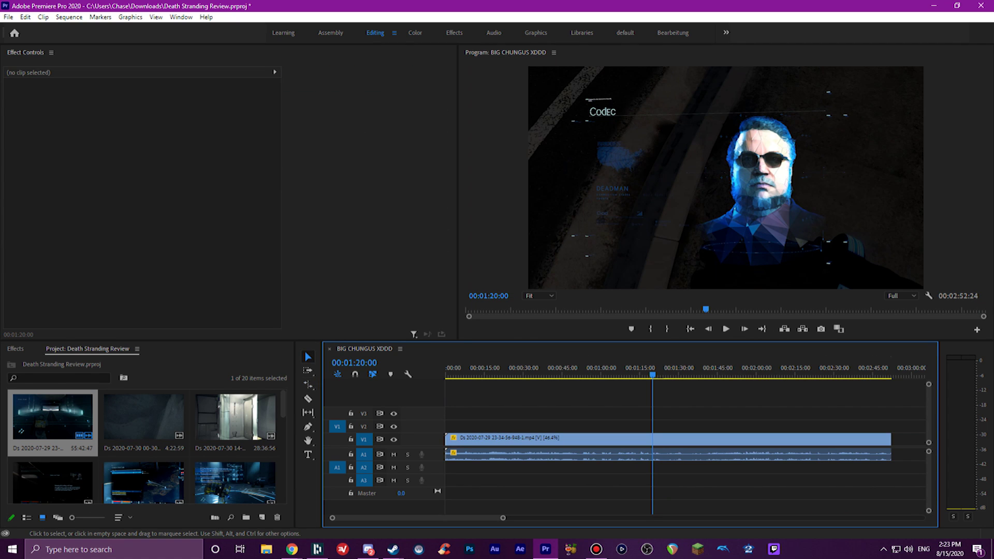
pyautogui.press('r')
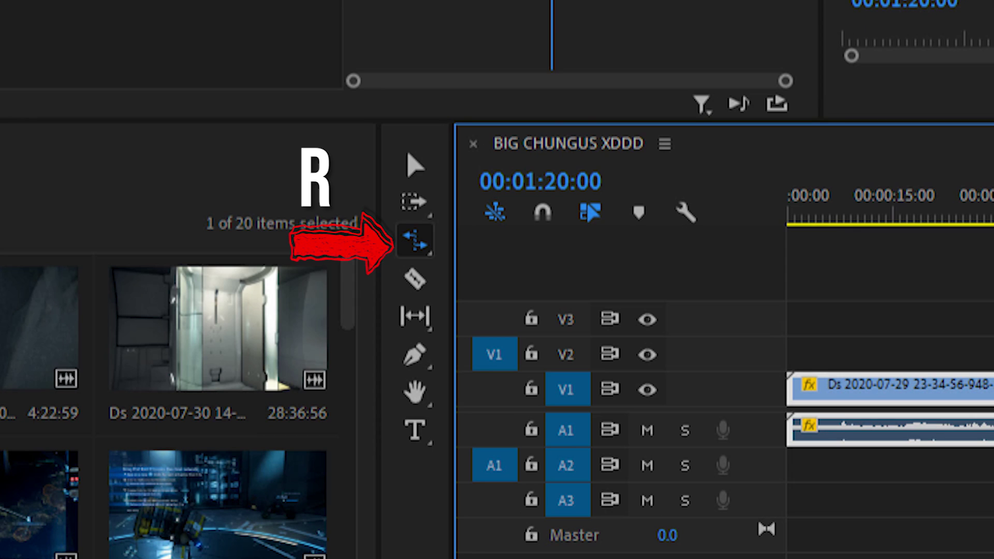
pyautogui.hotkey('ctrl', 'shift', 'a')
pyautogui.press('v')
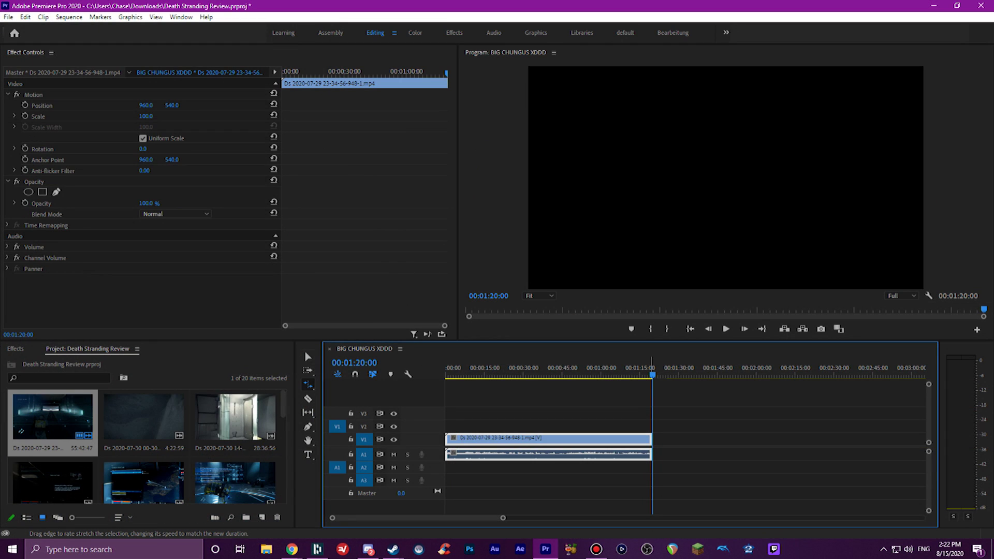
pyautogui.moveTo(652, 450); pyautogui.dragTo(891, 451)
pyautogui.hotkey('ctrl', 'shift', 'a')
pyautogui.press('v')
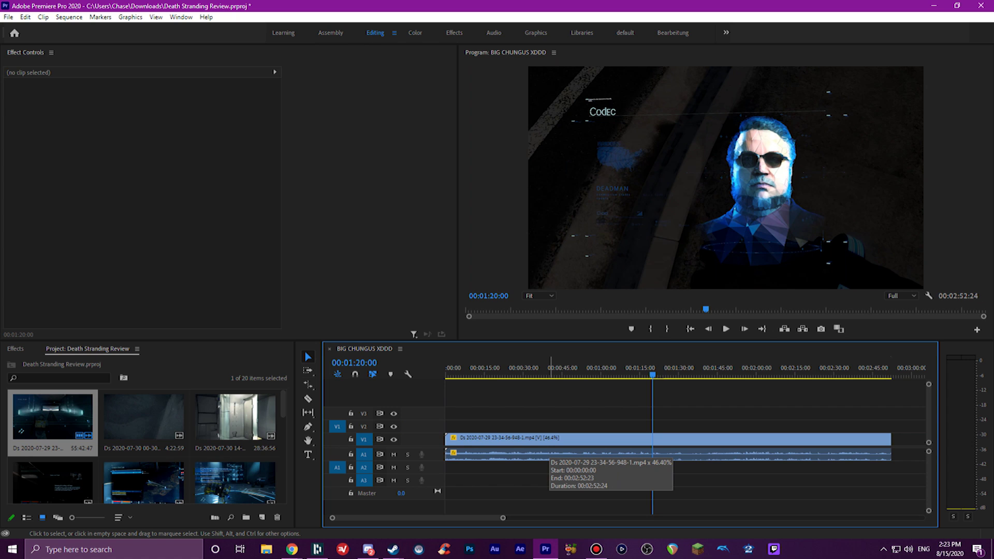
# Step: Raise the V1 clip's speed in Clip Speed/Duration so it lasts 00:00:00:48, and return the playhead to the sequence start
pyautogui.click(548, 456)
pyautogui.hotkey('ctrl', 'r')
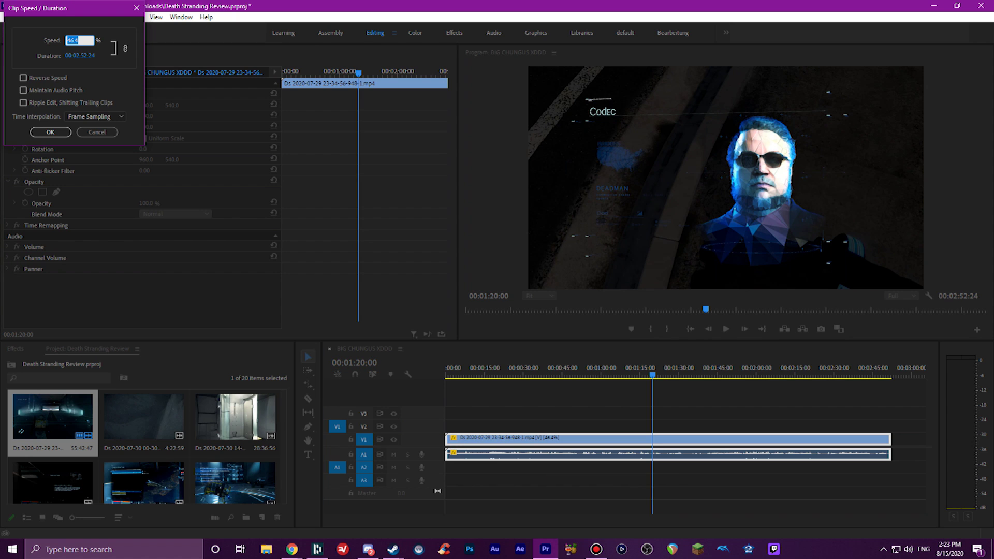
pyautogui.moveTo(89, 8); pyautogui.dragTo(554, 380)
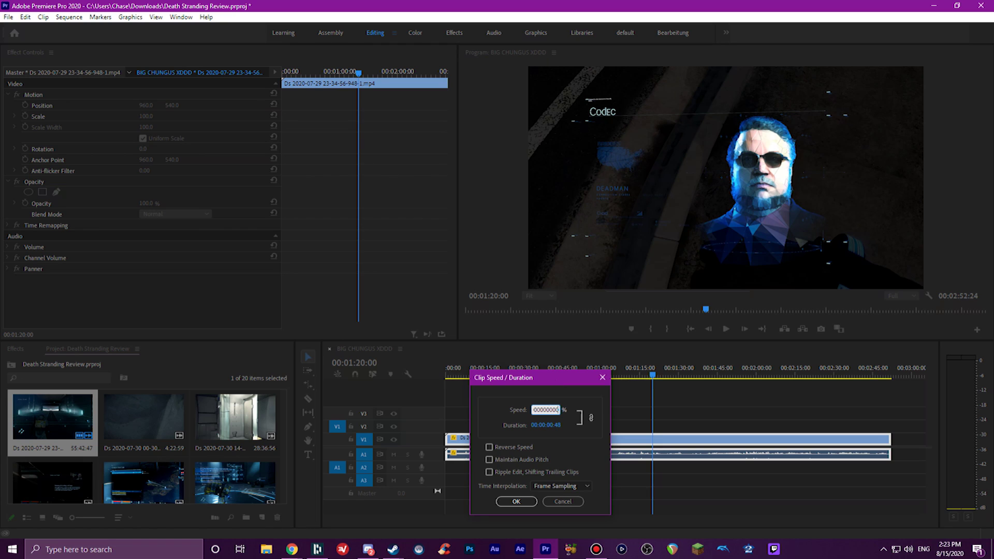
pyautogui.press('Return')
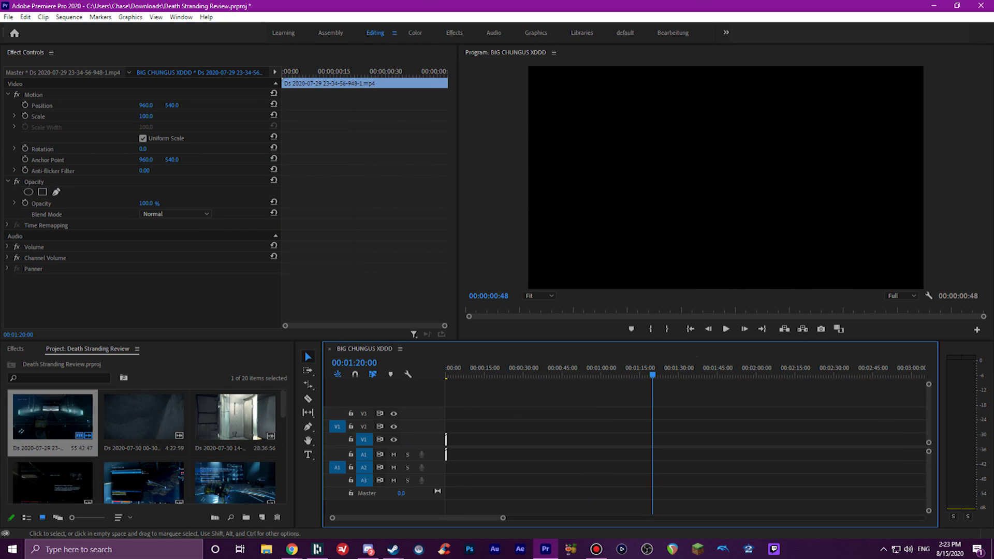
pyautogui.press('Home')
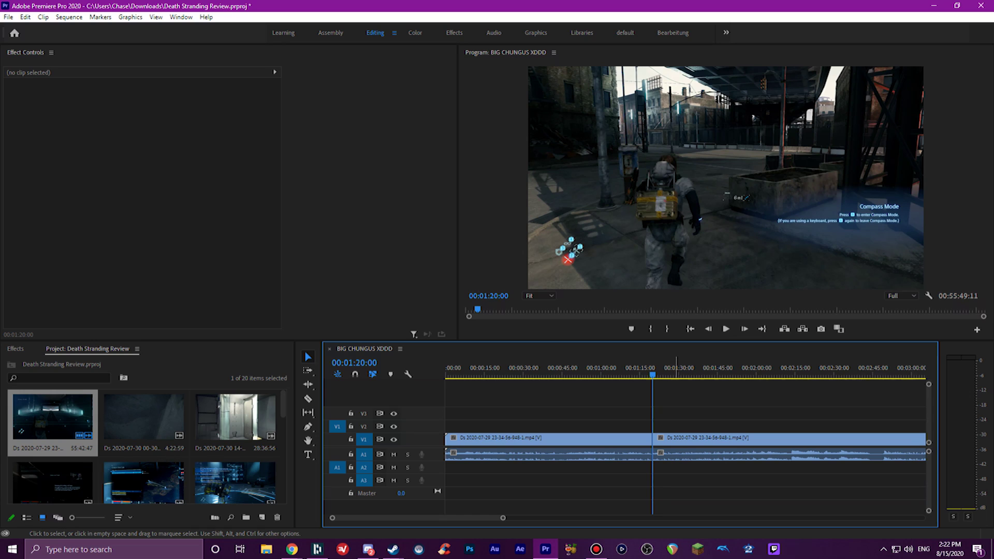
# Step: Delete the V1 clip segment that starts at the playhead position 00:01:20:00
pyautogui.press('d')
pyautogui.press('Delete')
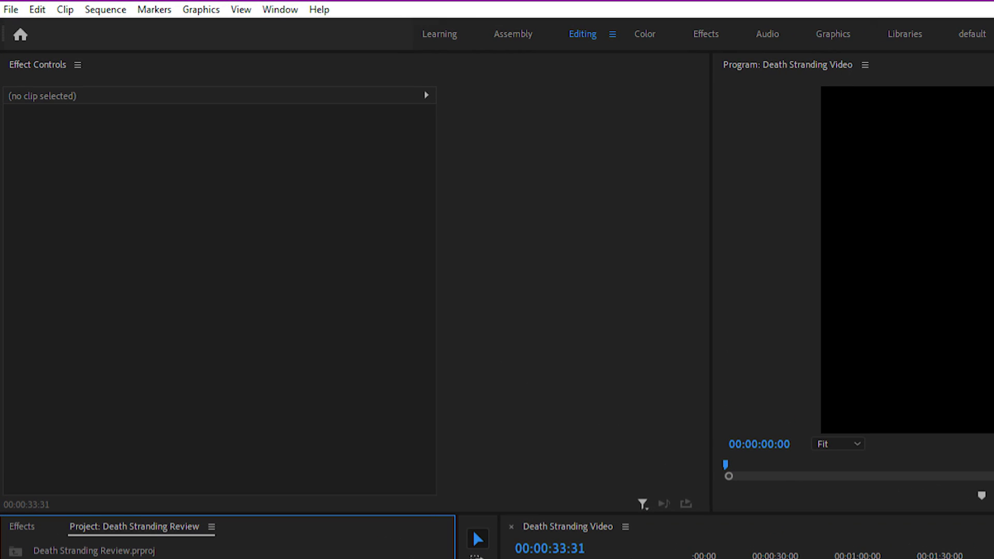
# Step: Open the keyboard shortcut settings
pyautogui.click(37, 10)
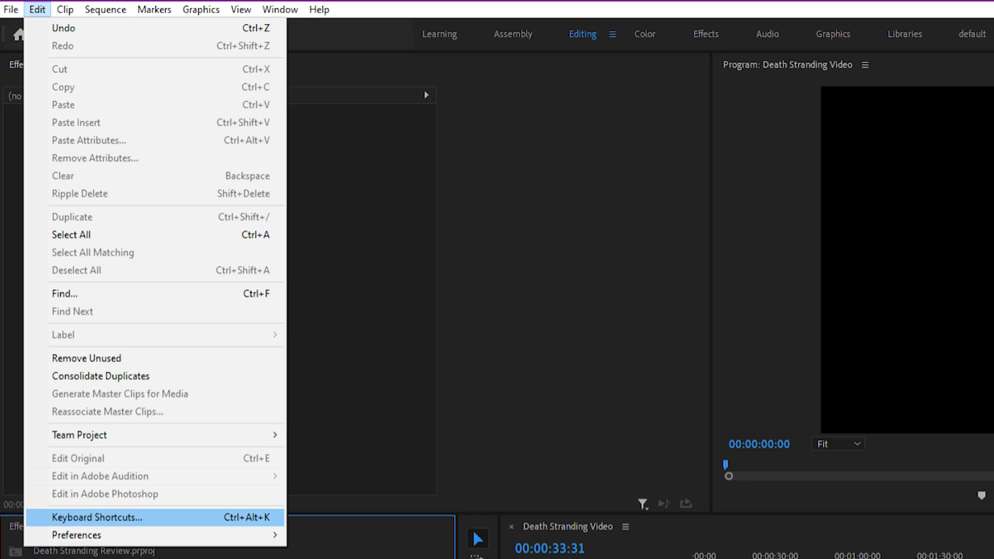
pyautogui.press('Return')
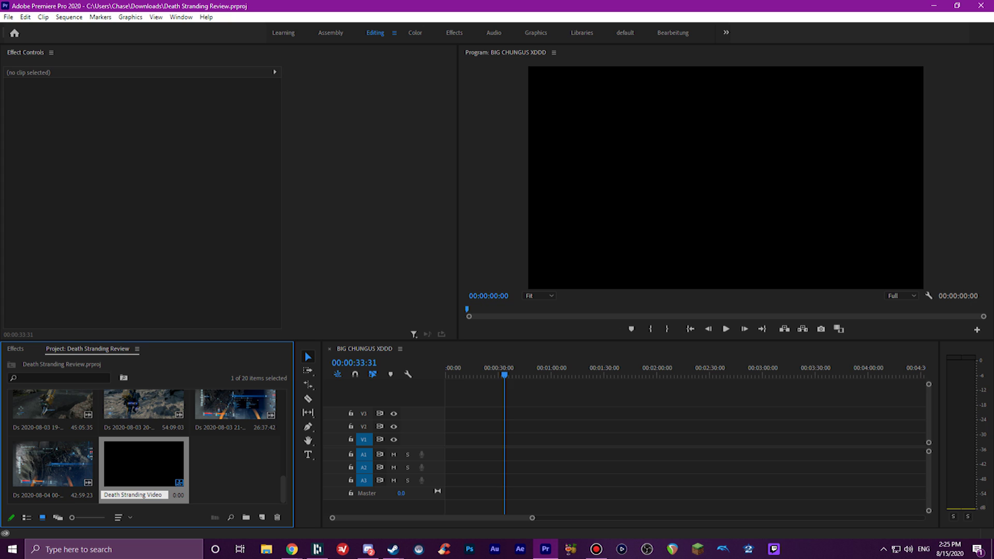
# Step: Rename the BIG CHUNGUS XDDD sequence as Death Stranding Video
pyautogui.press('Return')
pyautogui.scroll(10, 146, 446)
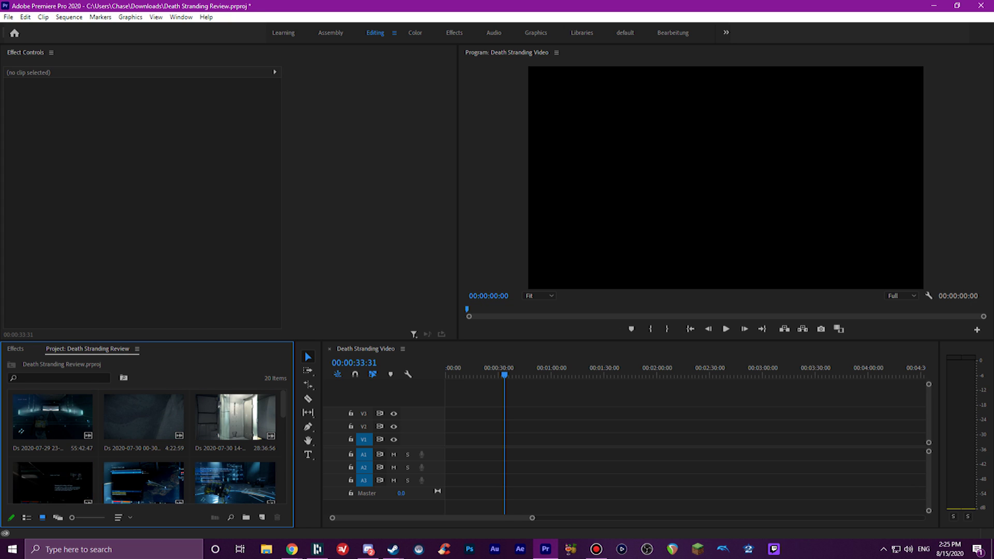
# Step: Maximize the Project panel and show the project items in List View
pyautogui.press('`')
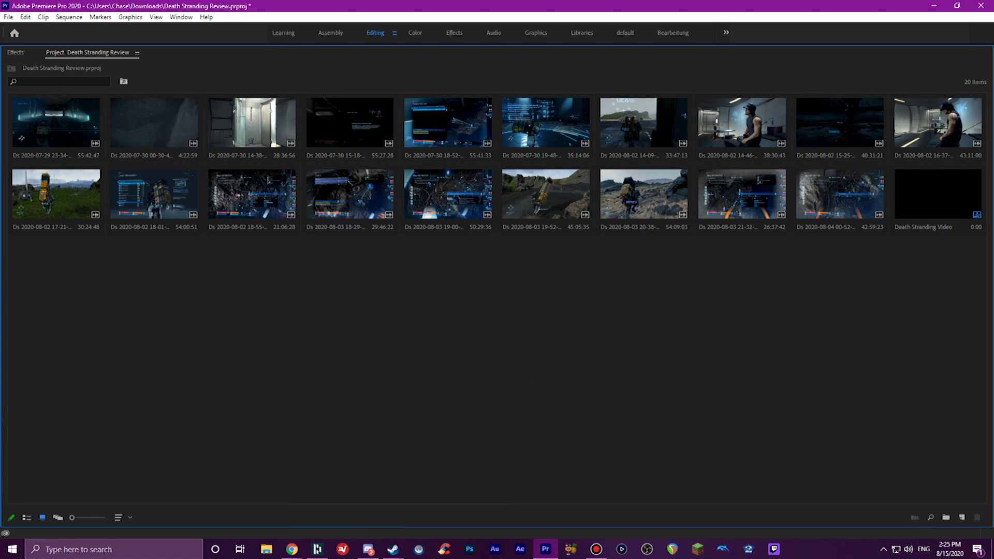
pyautogui.click(26, 517)
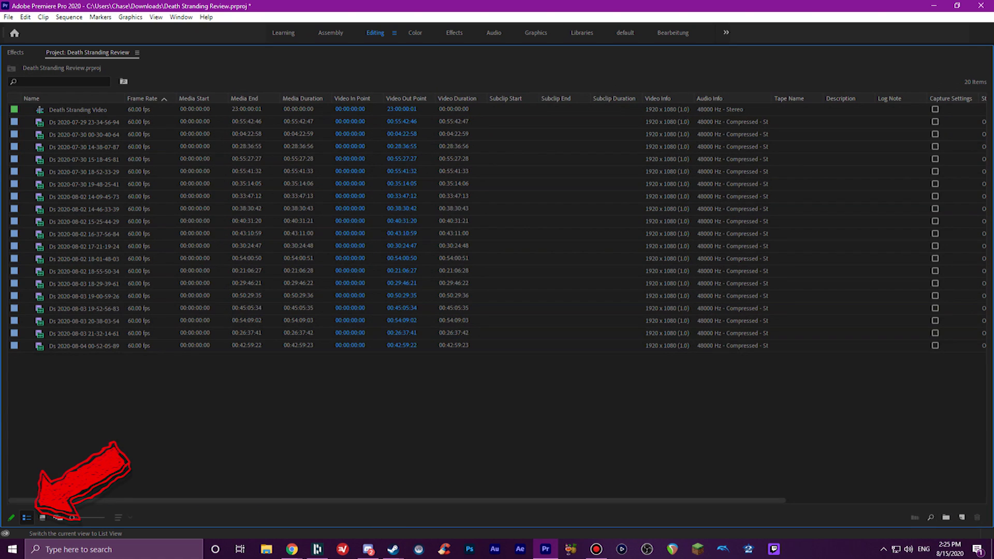
# Step: Switch the project items to Freeform View and rearrange several clip thumbnails freely across the panel
pyautogui.click(58, 517)
pyautogui.moveTo(68, 223); pyautogui.dragTo(480, 138)
pyautogui.moveTo(532, 226); pyautogui.dragTo(651, 182)
pyautogui.moveTo(416, 226); pyautogui.dragTo(441, 450)
pyautogui.moveTo(416, 313); pyautogui.dragTo(274, 293)
pyautogui.moveTo(300, 226); pyautogui.dragTo(326, 139)
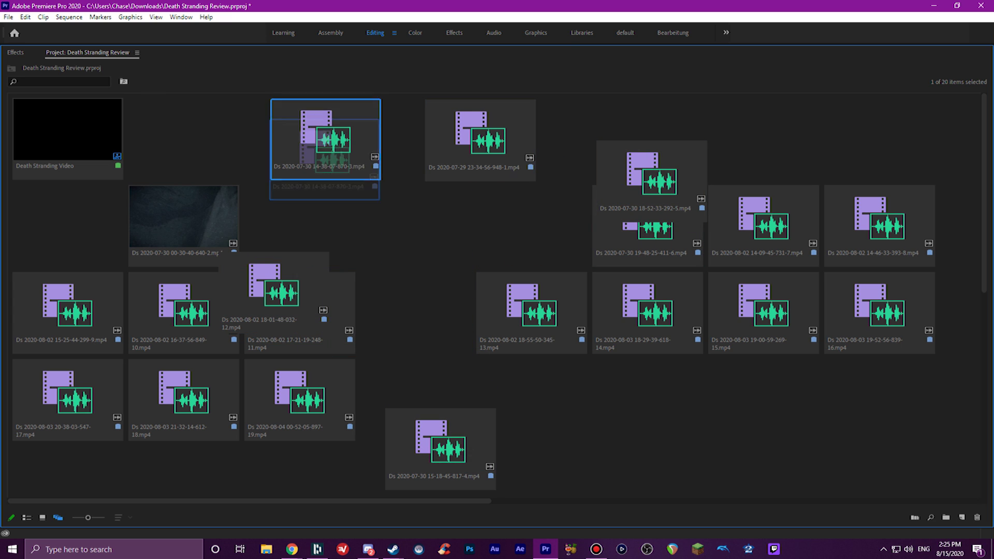
pyautogui.moveTo(184, 226); pyautogui.dragTo(102, 306)
pyautogui.moveTo(184, 314); pyautogui.dragTo(196, 337)
pyautogui.moveTo(184, 400); pyautogui.dragTo(184, 194)
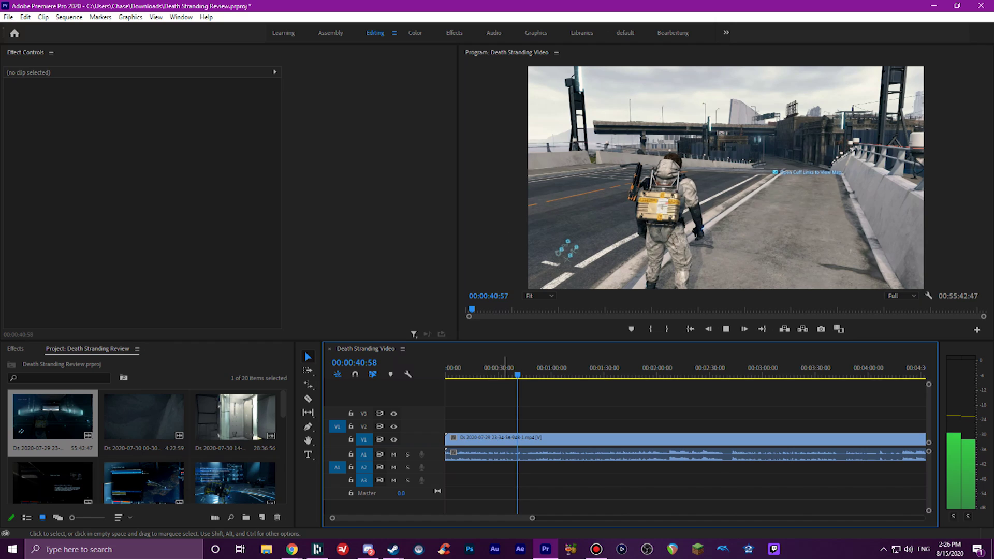
# Step: Lower the Program monitor's playback resolution to 1/2 and further to 1/4 during playback
pyautogui.click(902, 296)
pyautogui.click(900, 317)
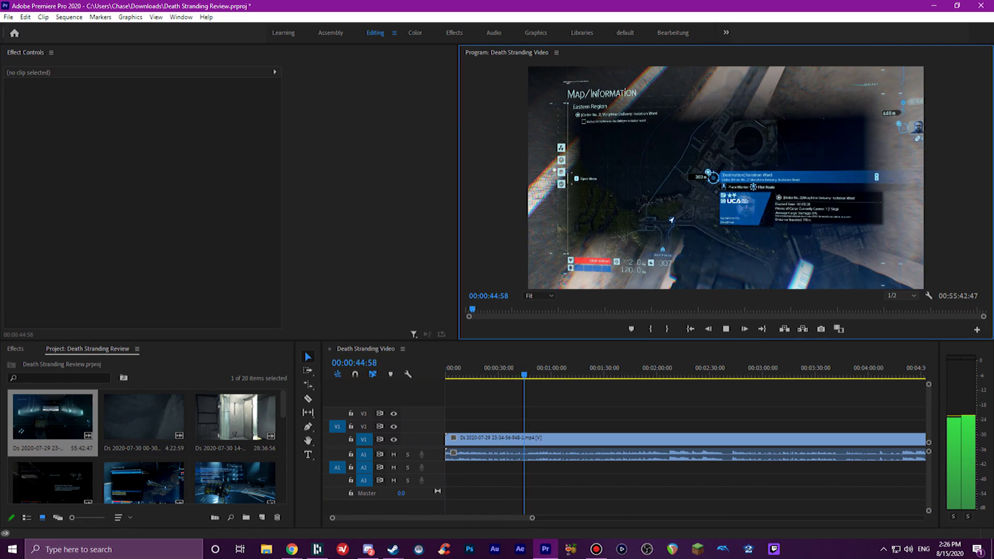
pyautogui.click(901, 296)
pyautogui.click(901, 328)
pyautogui.press('`')
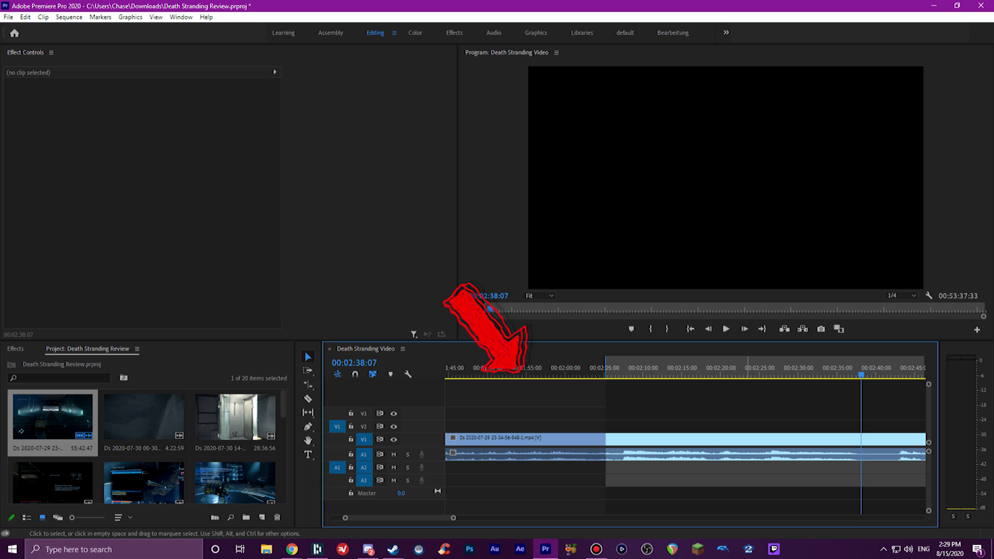
# Step: Mark an Out point at the playhead position 00:02:38:07 in the sequence
pyautogui.press('h')
pyautogui.moveTo(777, 455); pyautogui.dragTo(668, 456)
pyautogui.press('v')
pyautogui.press('o')
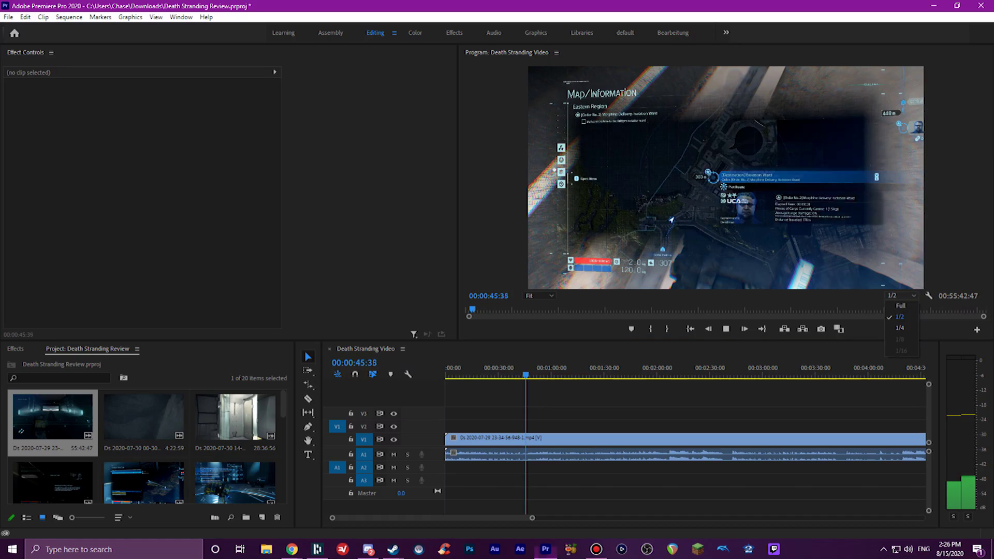
# Step: Set the Program monitor's playback resolution to 1/4 while the sequence plays
pyautogui.click(901, 296)
pyautogui.click(901, 328)
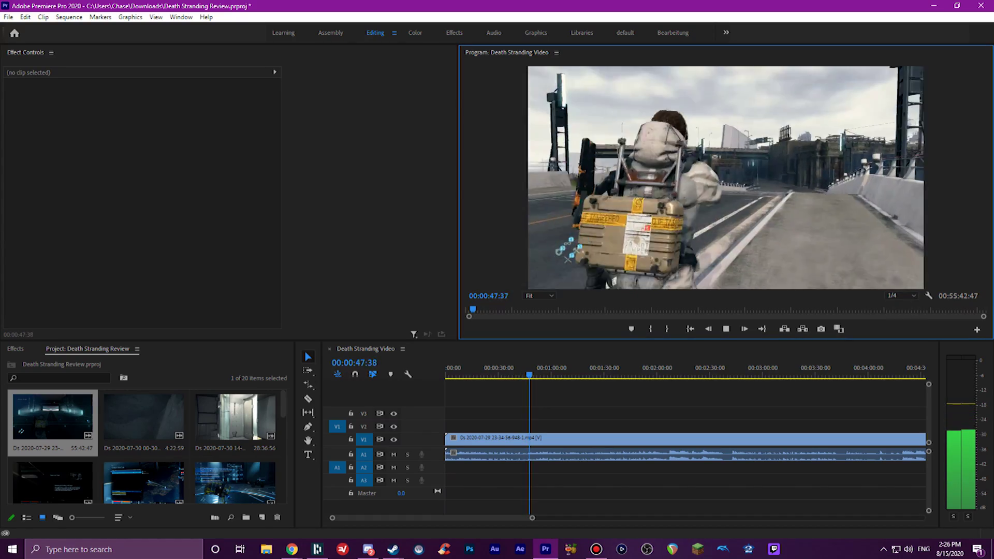
pyautogui.press('`')
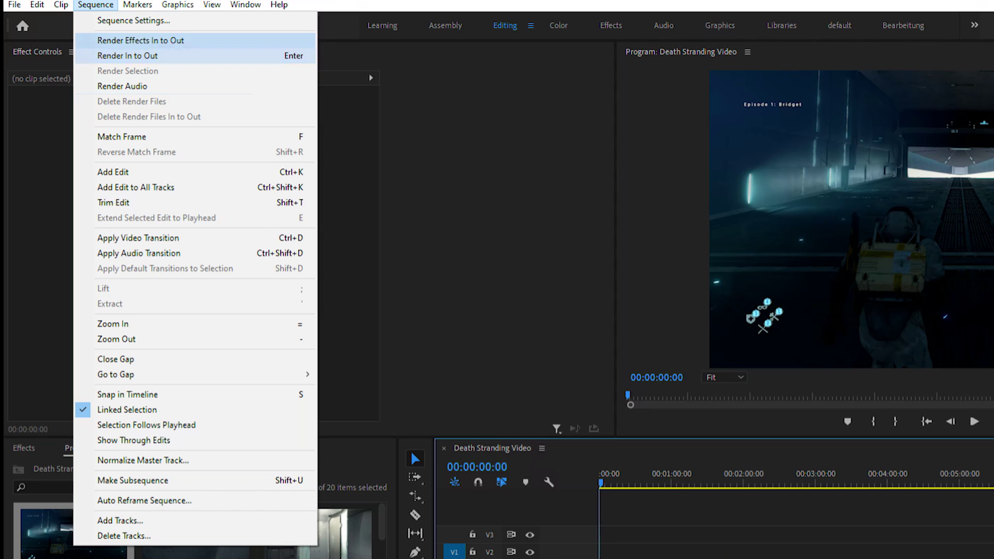
pyautogui.press('Down')
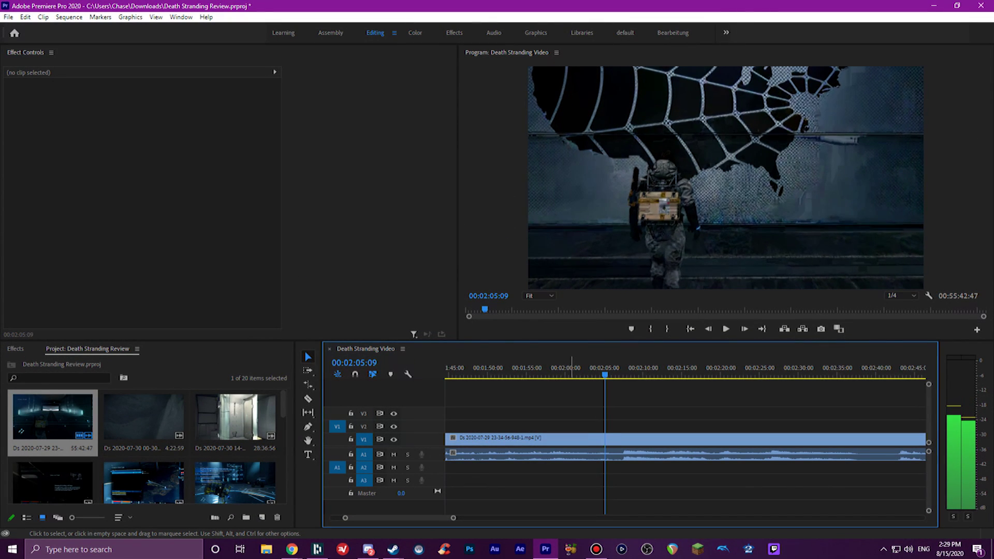
# Step: Mark an In point at 00:02:05:14 and an Out point at 00:02:38:07 in the sequence
pyautogui.press('i')
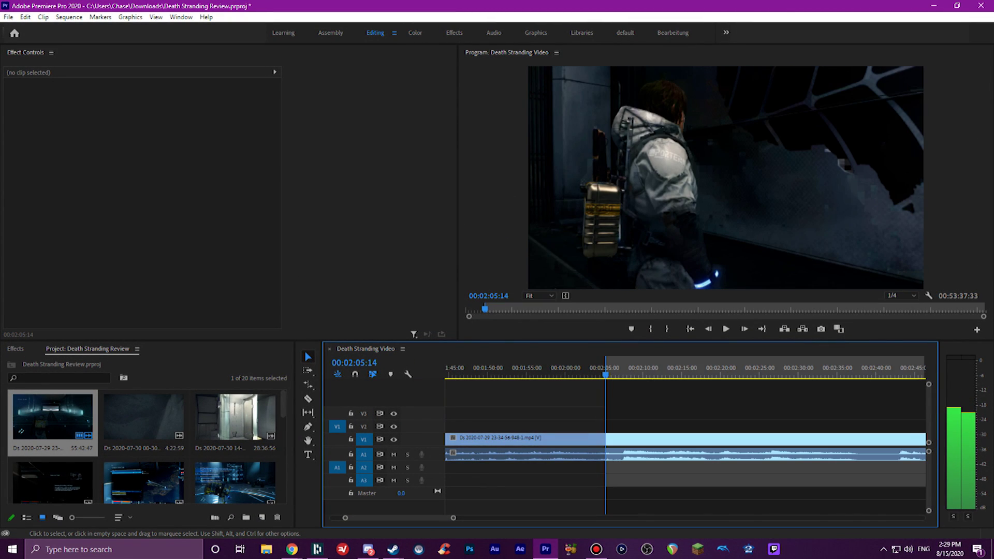
pyautogui.moveTo(605, 374); pyautogui.dragTo(694, 374)
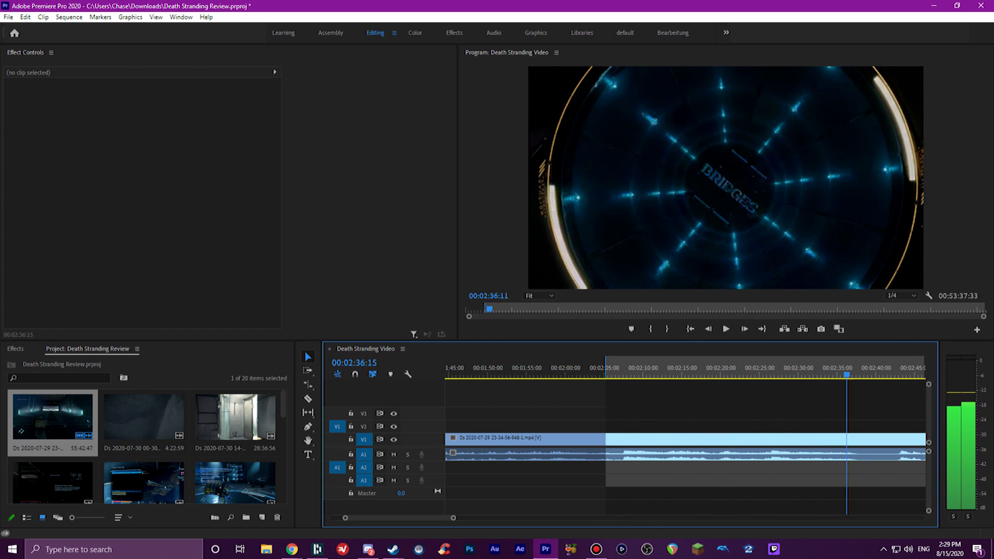
pyautogui.press('k')
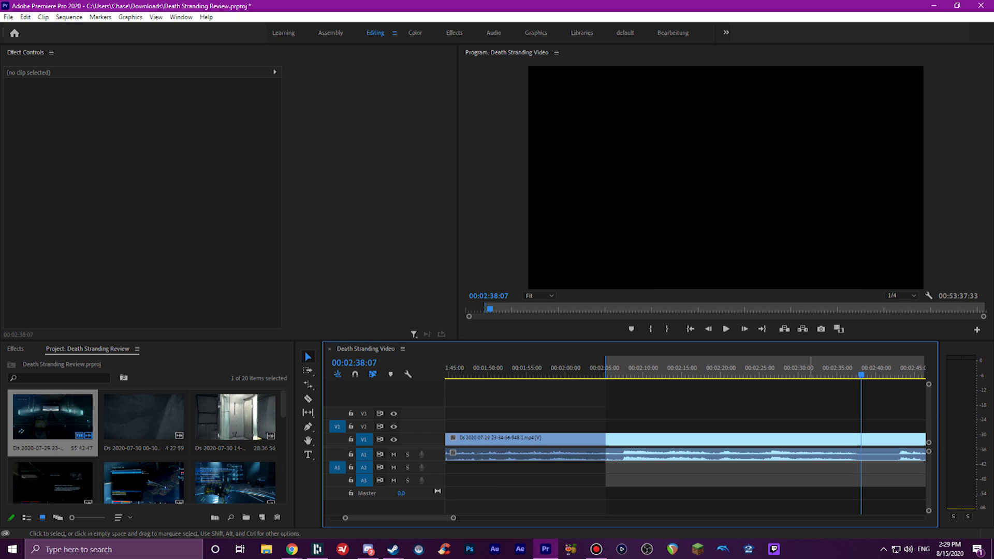
pyautogui.press('h')
pyautogui.moveTo(747, 415); pyautogui.dragTo(639, 414)
pyautogui.press('v')
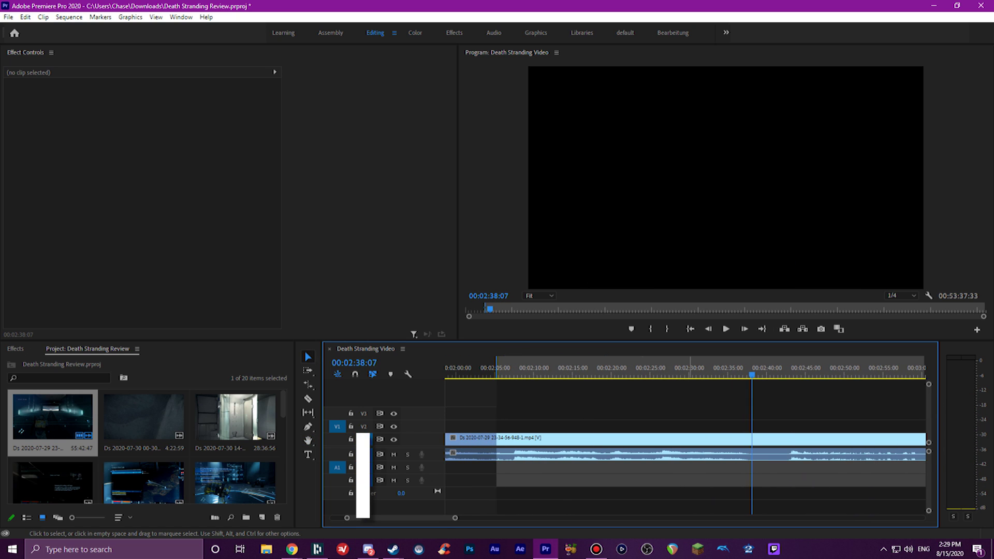
pyautogui.press('o')
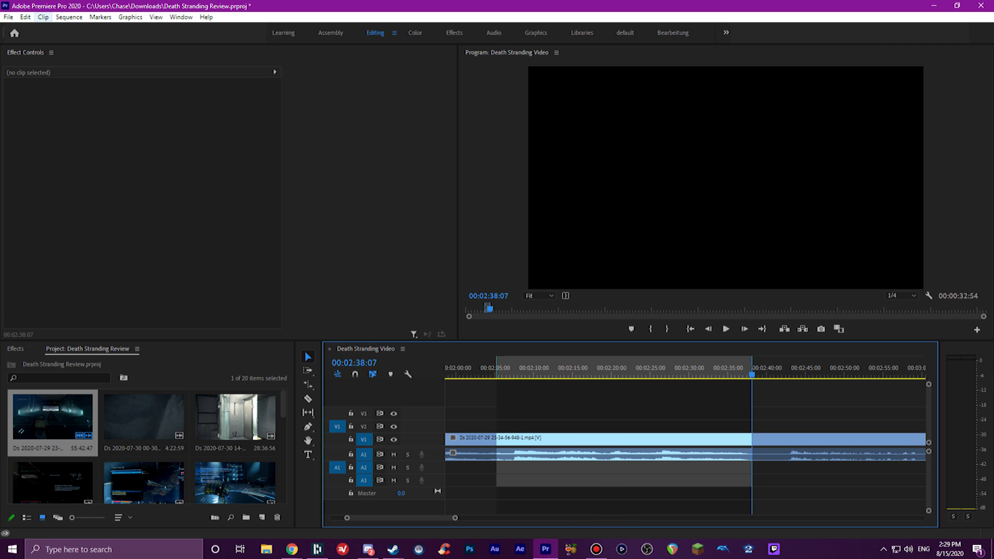
# Step: Render the marked range with Render In to Out, and clear the In and Out points
pyautogui.click(68, 17)
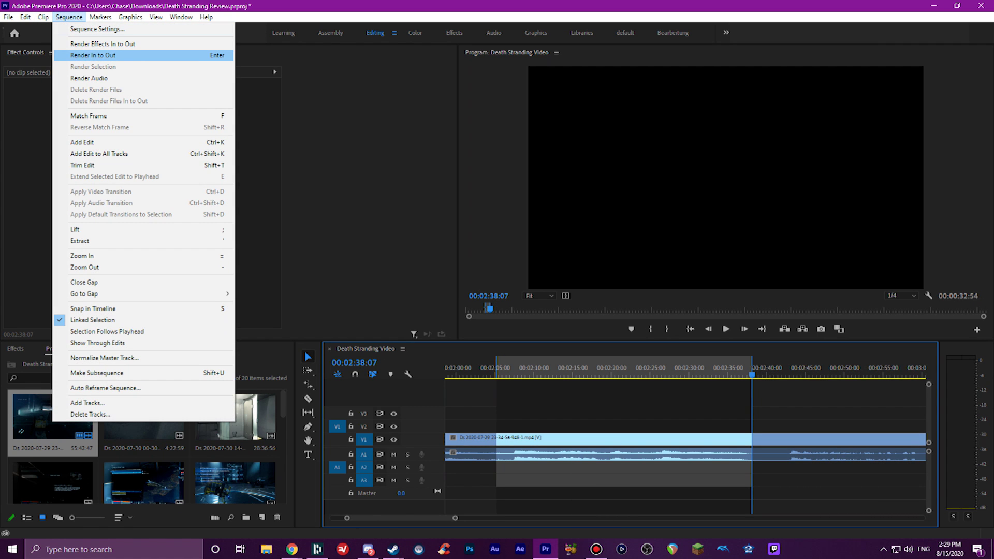
pyautogui.click(93, 55)
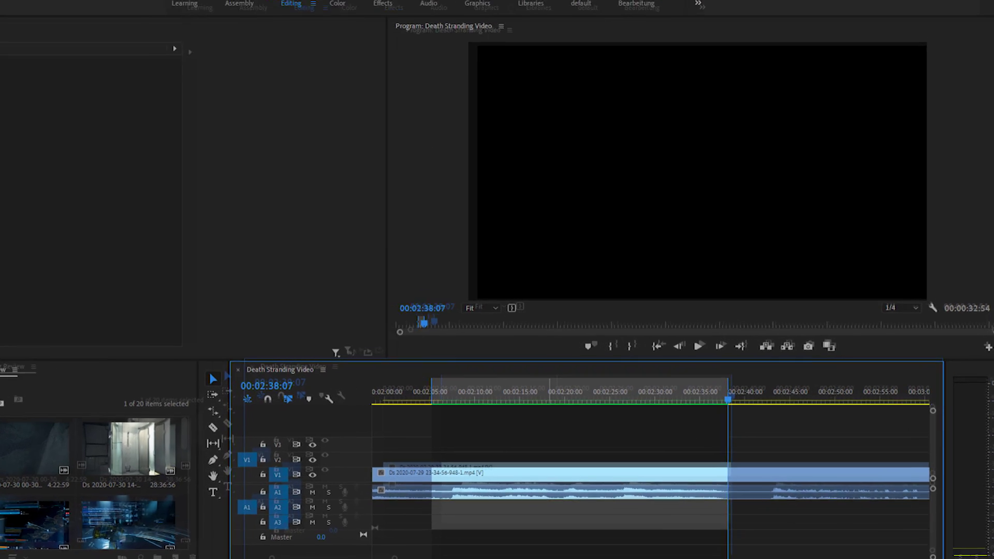
pyautogui.rightClick(603, 368)
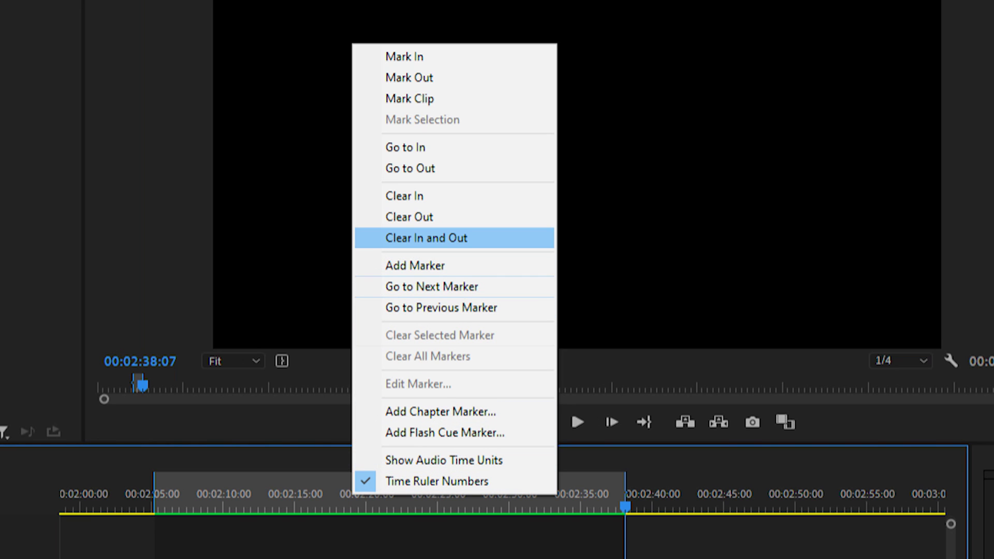
pyautogui.click(426, 238)
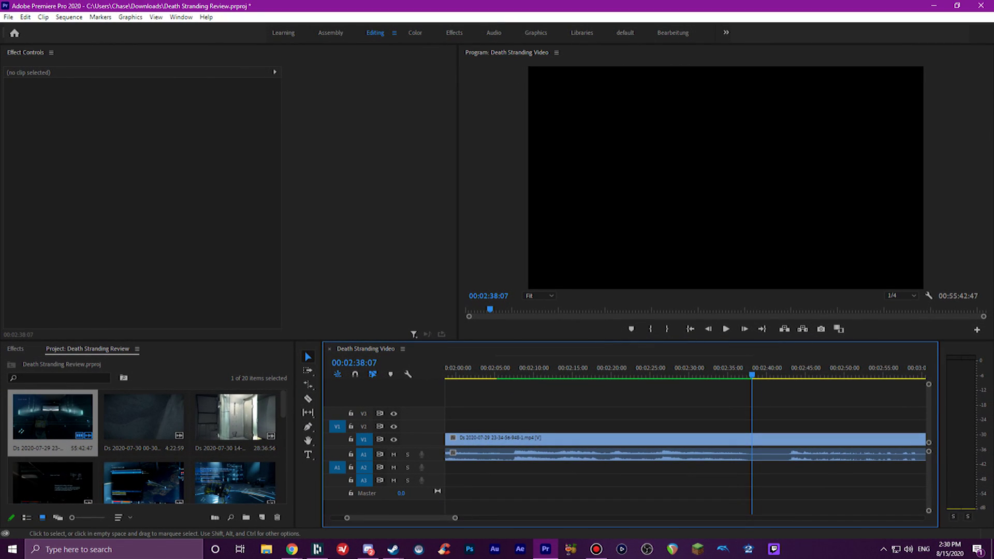
# Step: Play back the rendered section of the sequence and set the Program monitor's playback resolution to Full
pyautogui.click(169, 507)
pyautogui.press('space')
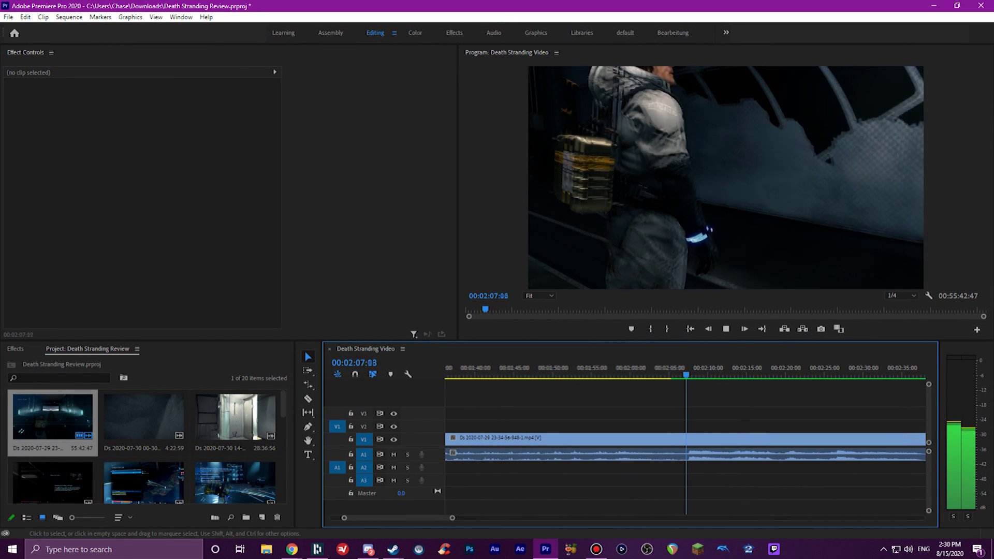
pyautogui.press('space')
pyautogui.click(900, 295)
pyautogui.click(900, 306)
# Step: Add a marker to the sequence at 00:00:02:37 and play the sequence on from there
pyautogui.moveTo(686, 374); pyautogui.dragTo(726, 372)
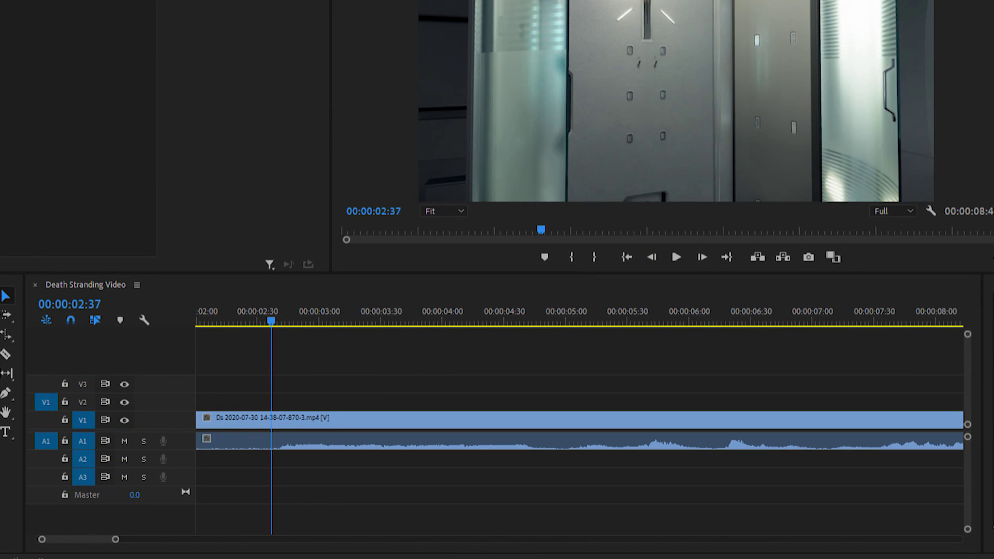
pyautogui.press('m')
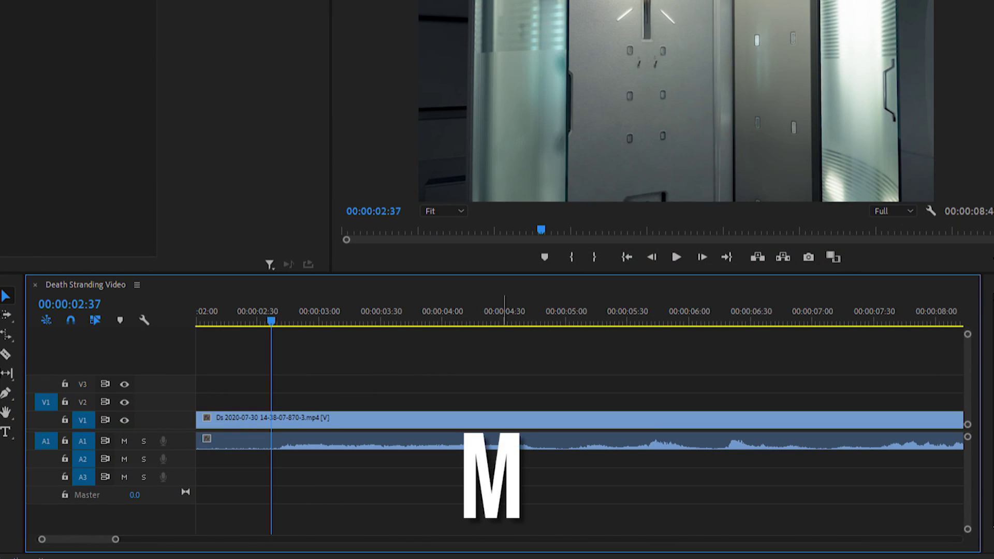
pyautogui.press('space')
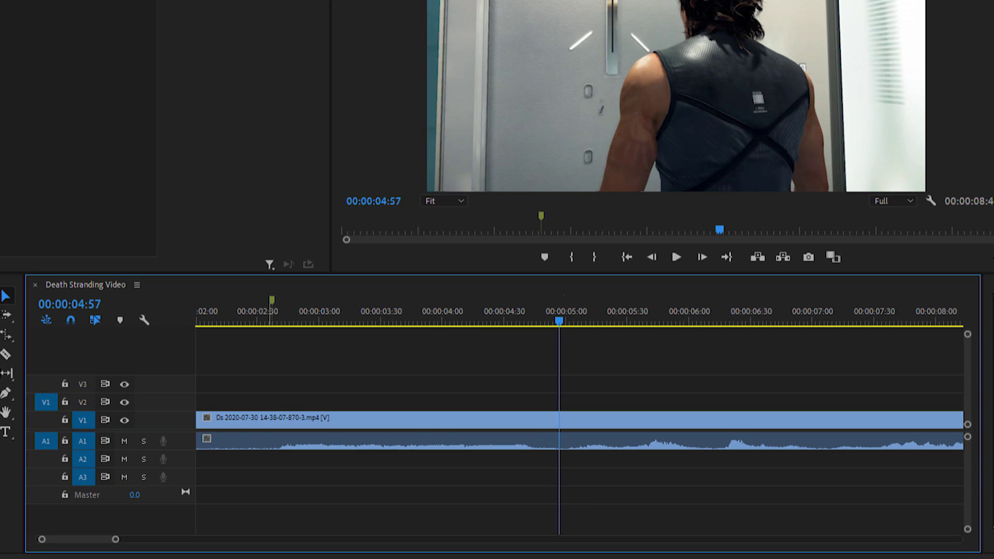
# Step: Open the sequence marker at 00:00:02:37 for editing and go to the next marker
pyautogui.rightClick(272, 300)
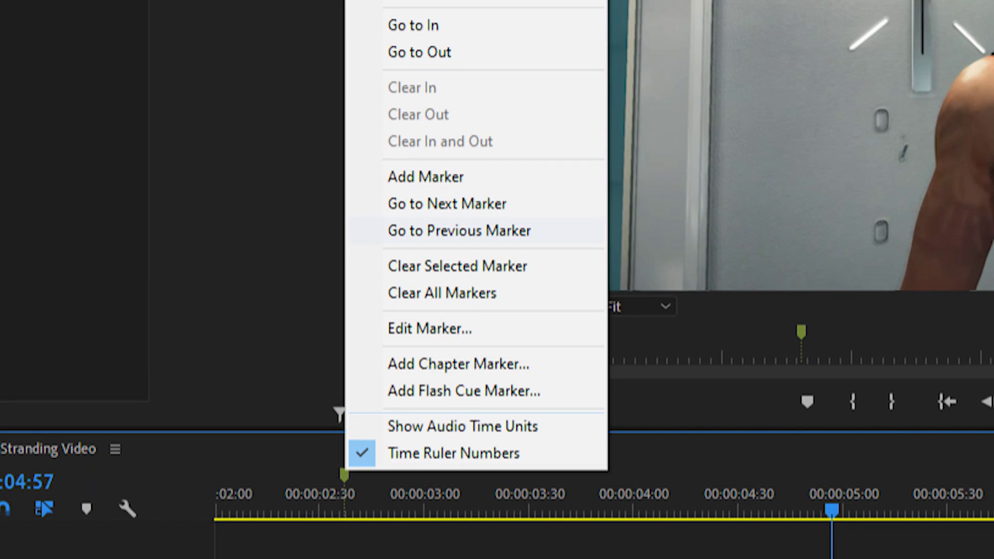
pyautogui.click(430, 329)
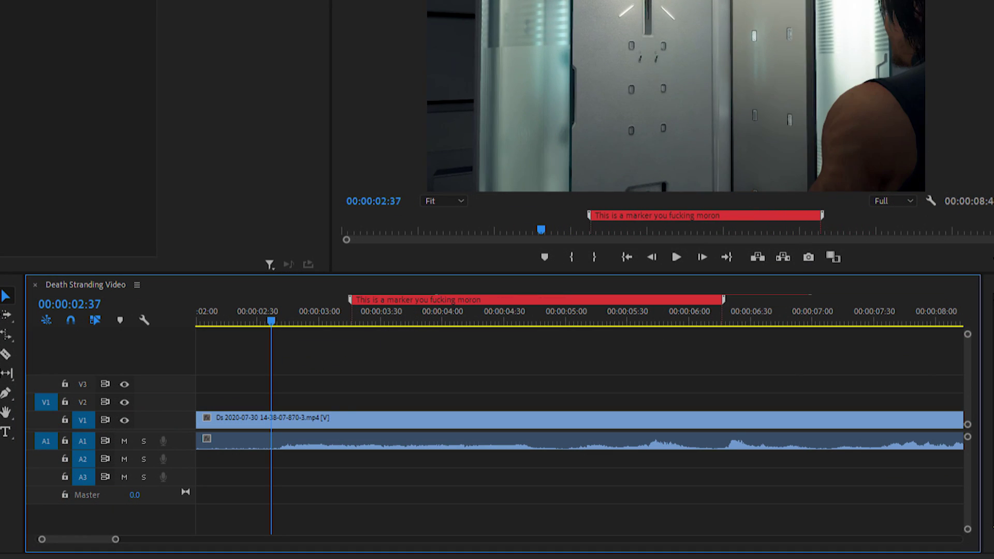
pyautogui.hotkey('shift', 'm')
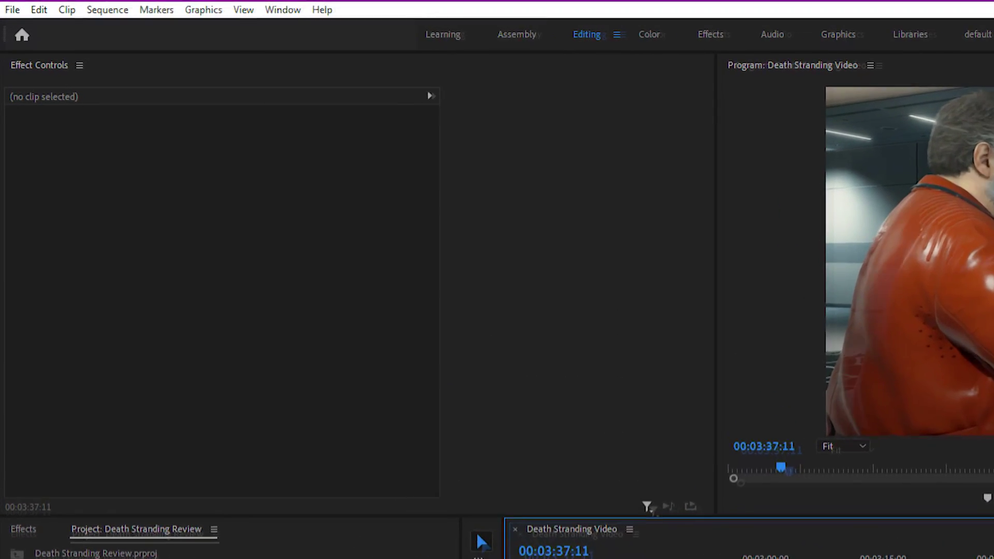
# Step: Select the clip under the playhead and keyframe its Position at 00:03:37:11 and 00:03:39:11
pyautogui.press('d')
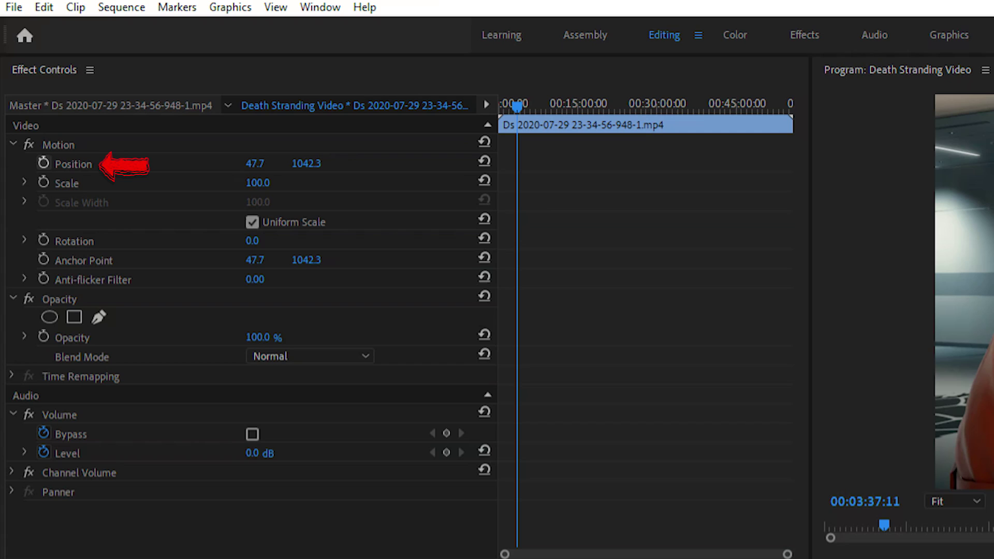
pyautogui.click(43, 163)
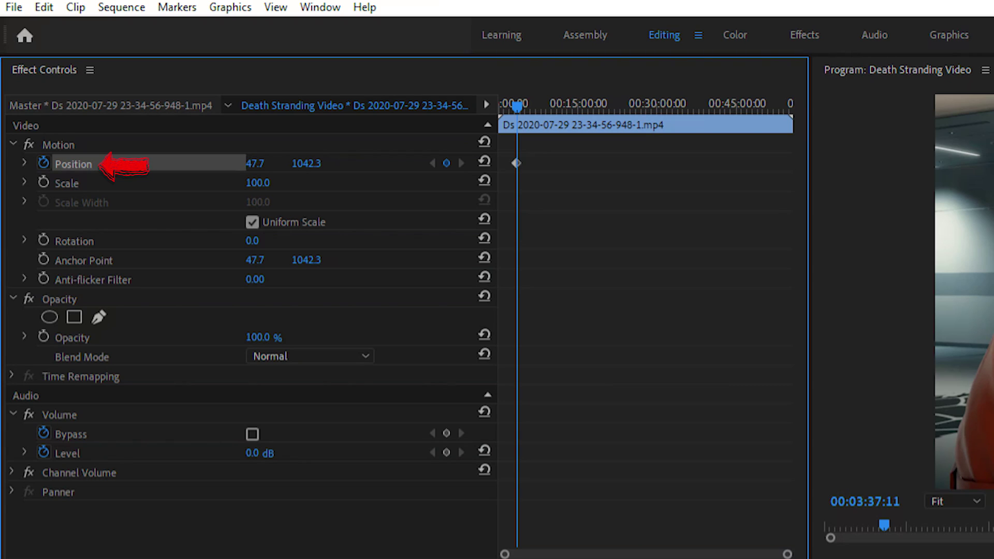
pyautogui.press('space')
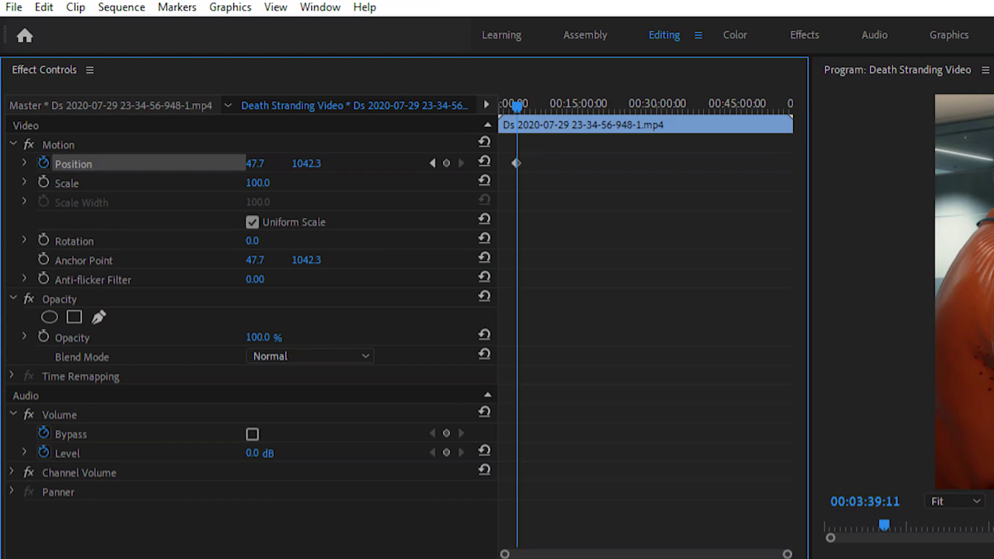
pyautogui.click(447, 164)
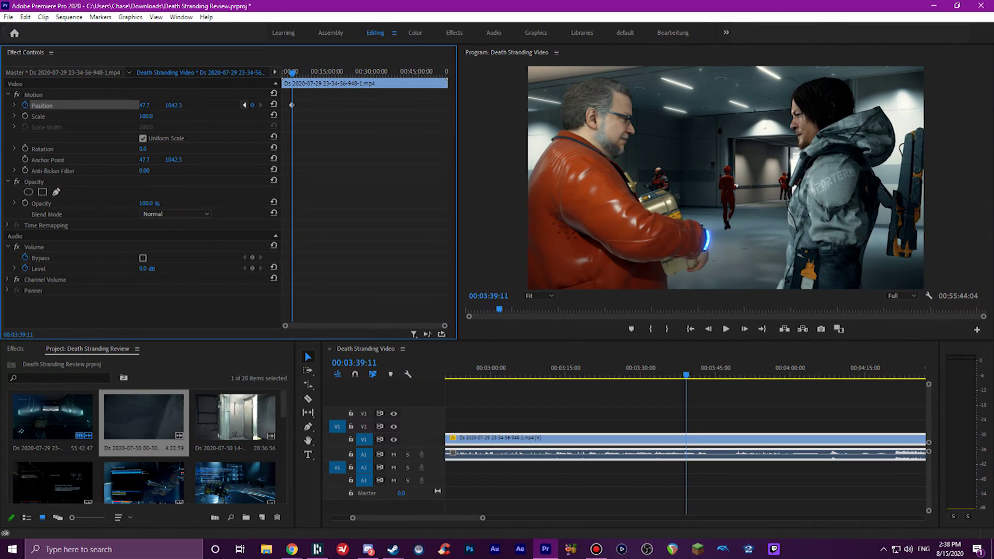
# Step: Go back to the first Position keyframe and try lowering the clip's horizontal Position value
pyautogui.click(245, 105)
pyautogui.moveTo(144, 105); pyautogui.dragTo(43, 105)
pyautogui.click(150, 105)
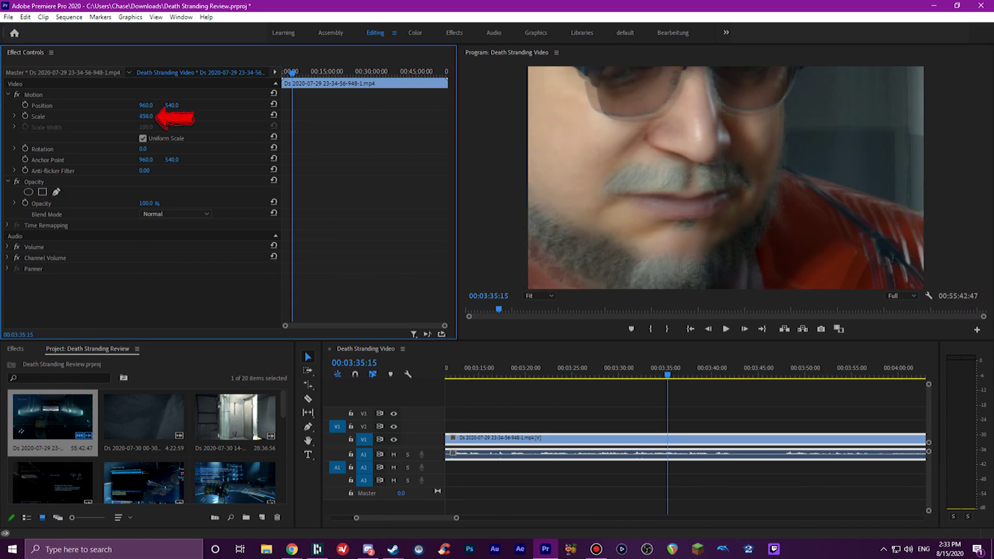
# Step: Scale the clip to 936 and move it within the frame to about position 1570.7, 509.9
pyautogui.moveTo(144, 116)
pyautogui.mouseDown()
pyautogui.moveTo(153, 116)
pyautogui.moveTo(134, 116)
pyautogui.moveTo(175, 116)
pyautogui.moveTo(131, 116)
pyautogui.moveTo(582, 116)
pyautogui.mouseUp()
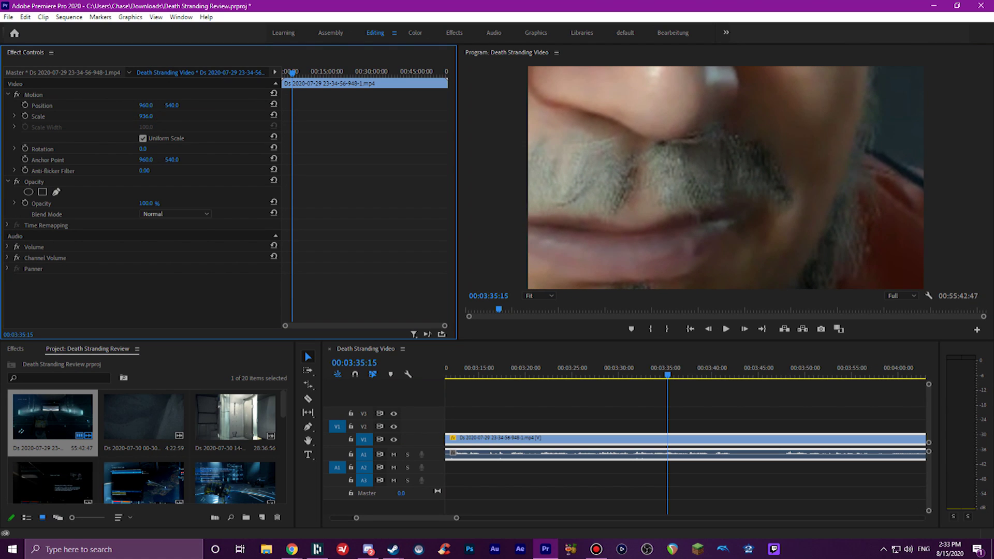
pyautogui.doubleClick(726, 178)
pyautogui.moveTo(726, 178); pyautogui.dragTo(852, 172)
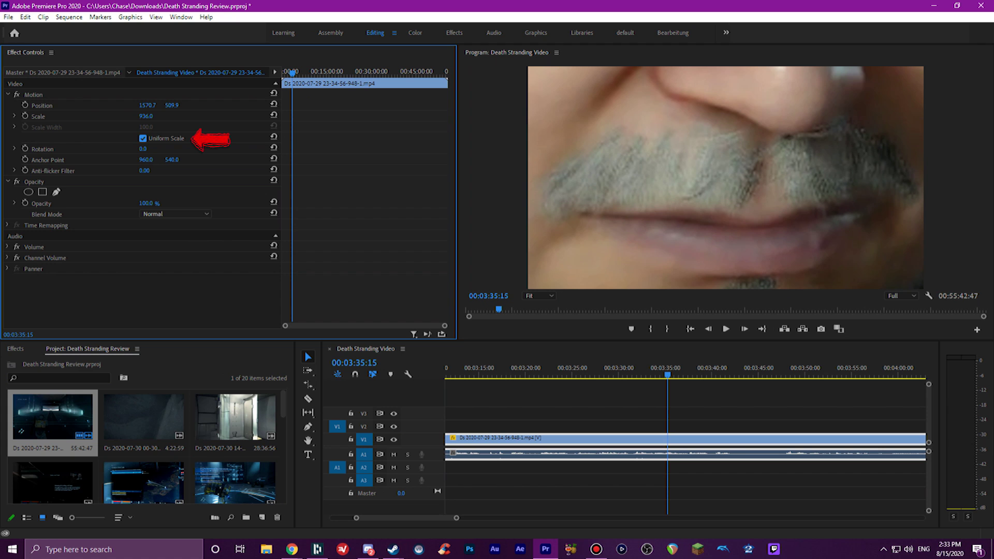
# Step: Switch Uniform Scale off and on again for the clip, and try out its Rotation value
pyautogui.click(143, 139)
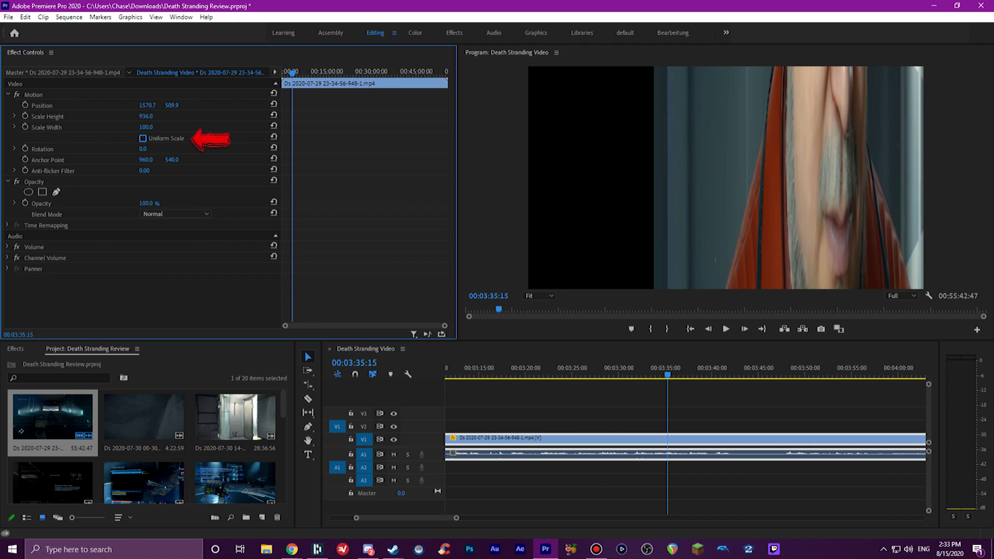
pyautogui.click(143, 138)
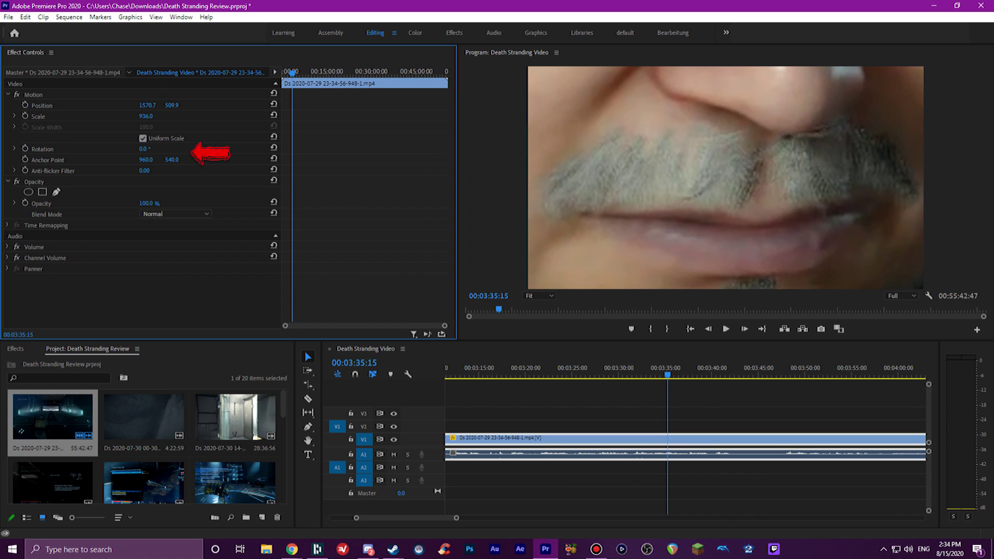
pyautogui.moveTo(144, 148); pyautogui.dragTo(166, 148)
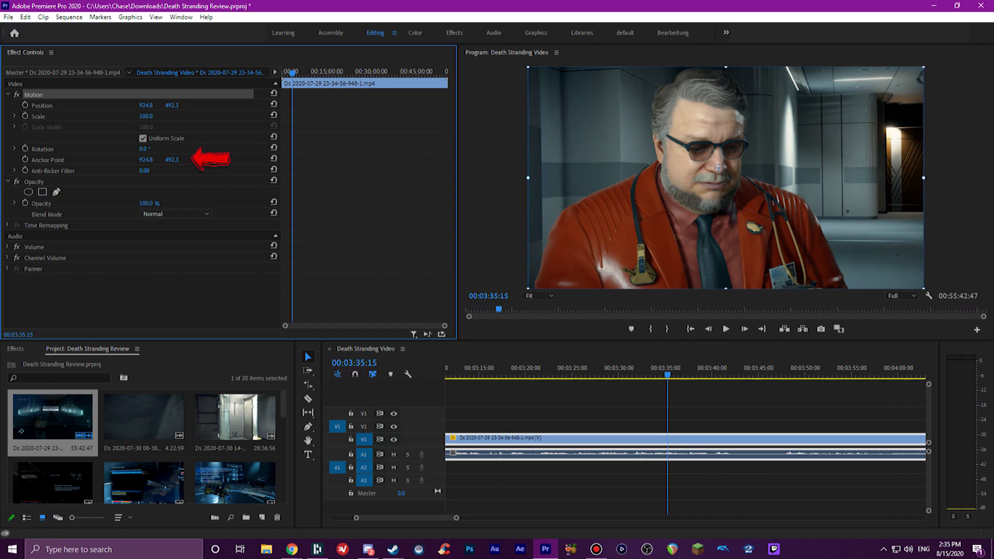
# Step: Move the clip's anchor point to about 47.7, 1042.3 to test rotating around it, and set the Opacity to 100%
pyautogui.moveTo(719, 168); pyautogui.dragTo(538, 281)
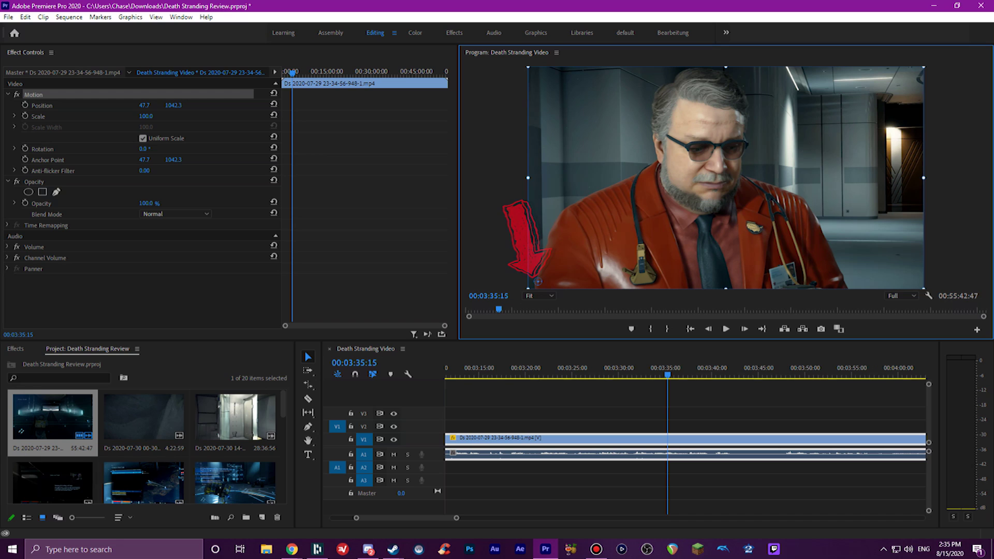
pyautogui.hotkey('shift', '5')
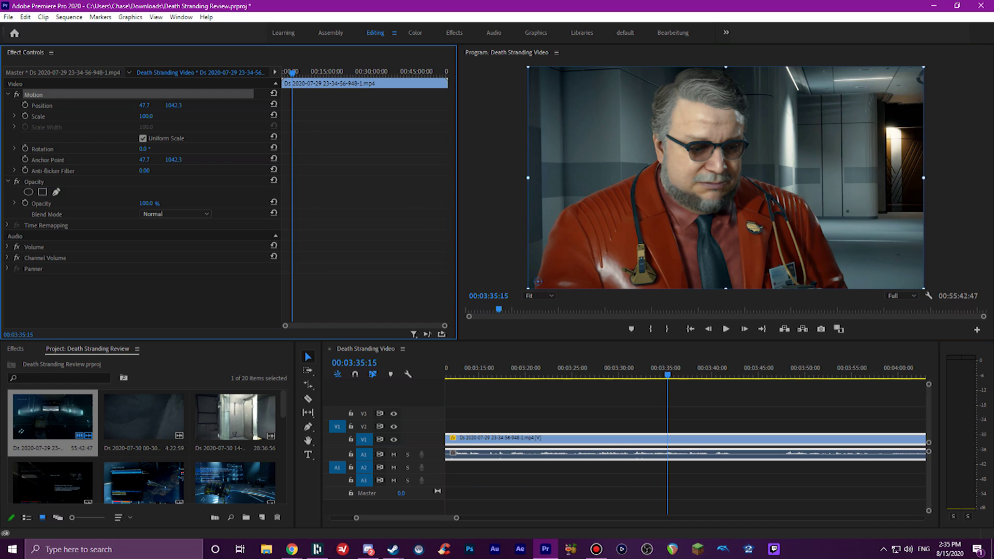
pyautogui.moveTo(145, 149)
pyautogui.mouseDown()
pyautogui.moveTo(165, 149)
pyautogui.moveTo(133, 148)
pyautogui.moveTo(142, 149)
pyautogui.mouseUp()
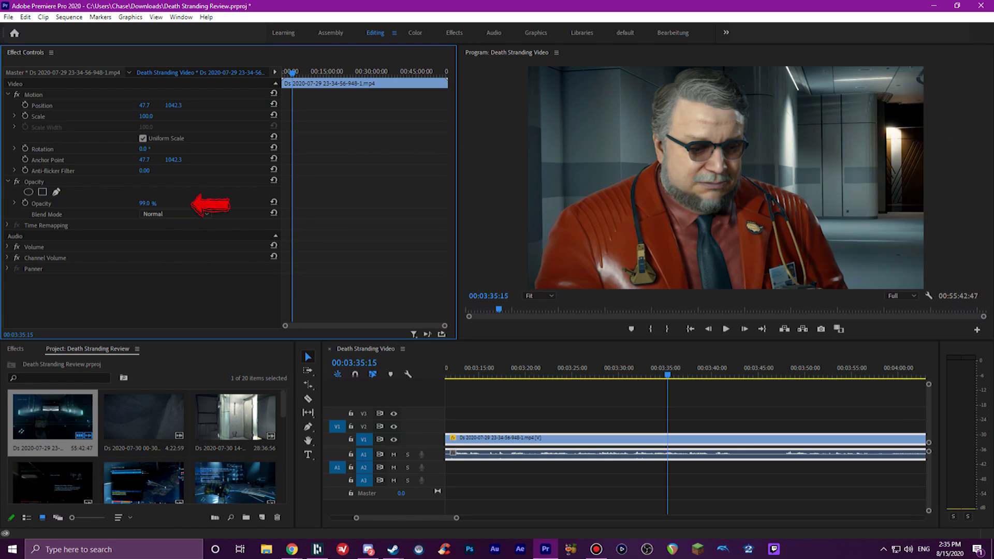
pyautogui.moveTo(146, 203)
pyautogui.mouseDown()
pyautogui.moveTo(98, 203)
pyautogui.moveTo(146, 203)
pyautogui.mouseUp()
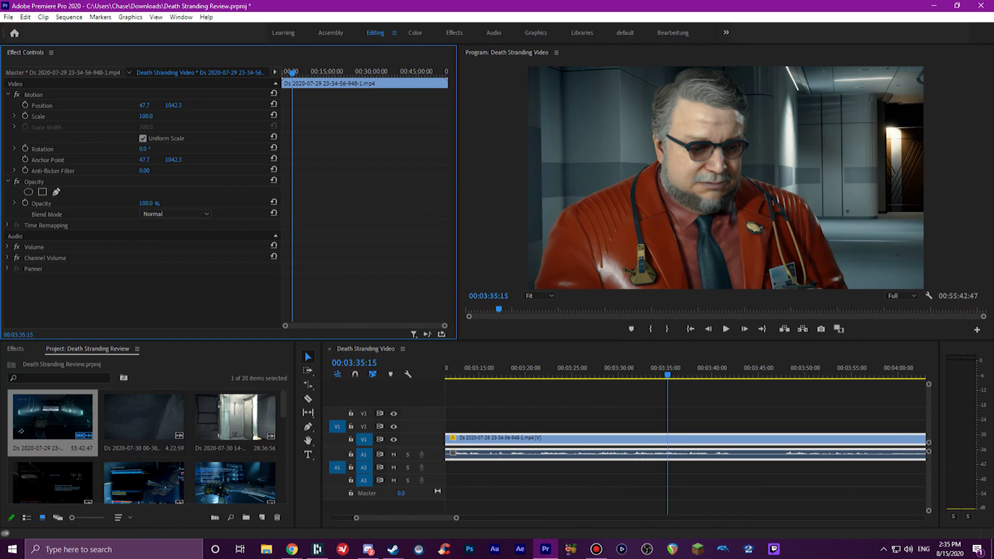
# Step: Place the second video clip from the project on track V2 above the existing clip
pyautogui.click(466, 403)
pyautogui.moveTo(143, 416); pyautogui.dragTo(488, 425)
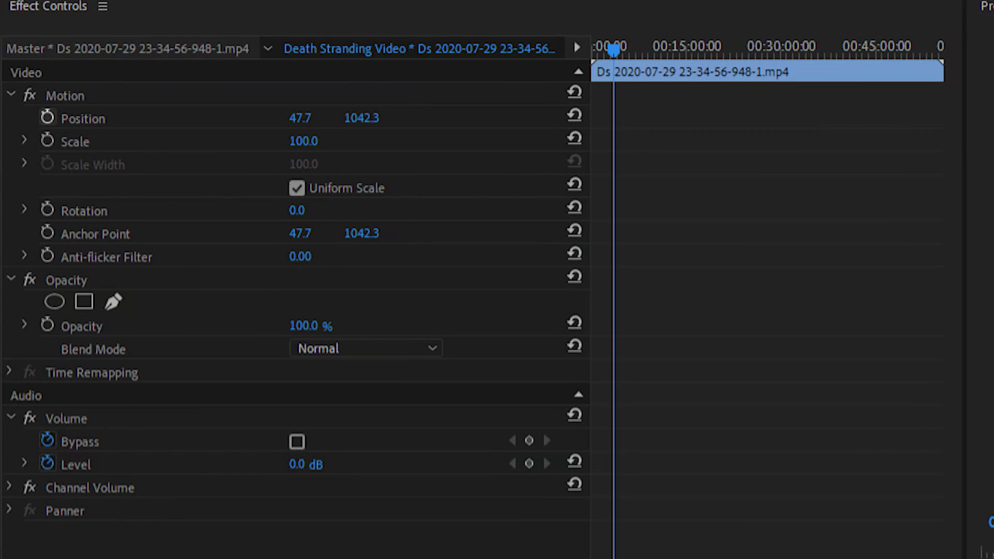
# Step: Turn on Position keyframing for the Ds 2020-07-29 clip and lower its horizontal Position value at a different frame
pyautogui.click(47, 117)
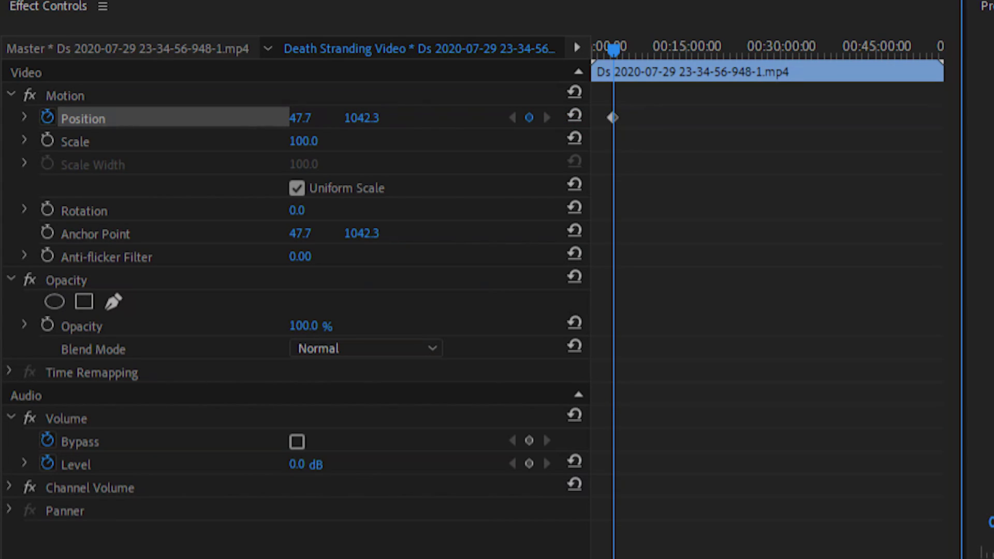
pyautogui.press('Right')
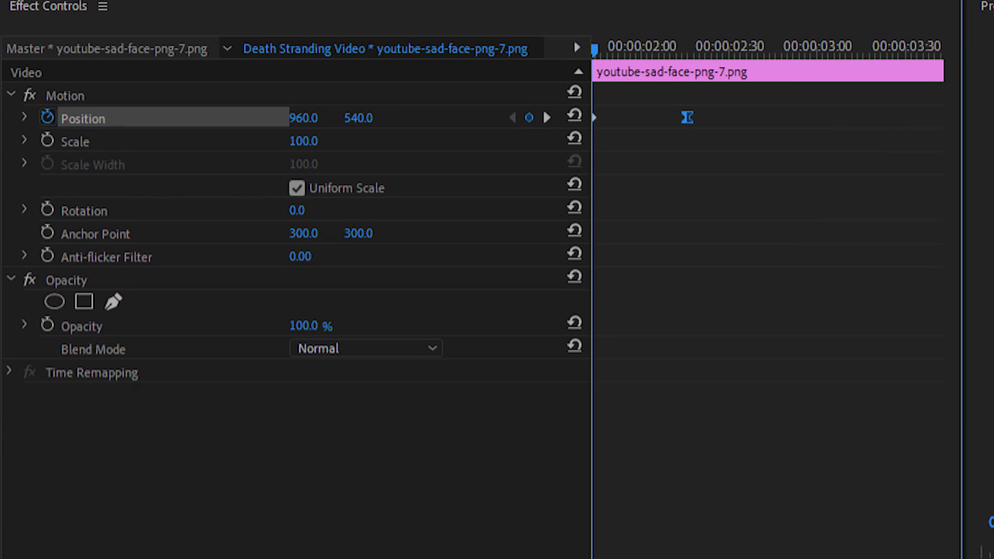
pyautogui.moveTo(300, 118); pyautogui.dragTo(239, 118)
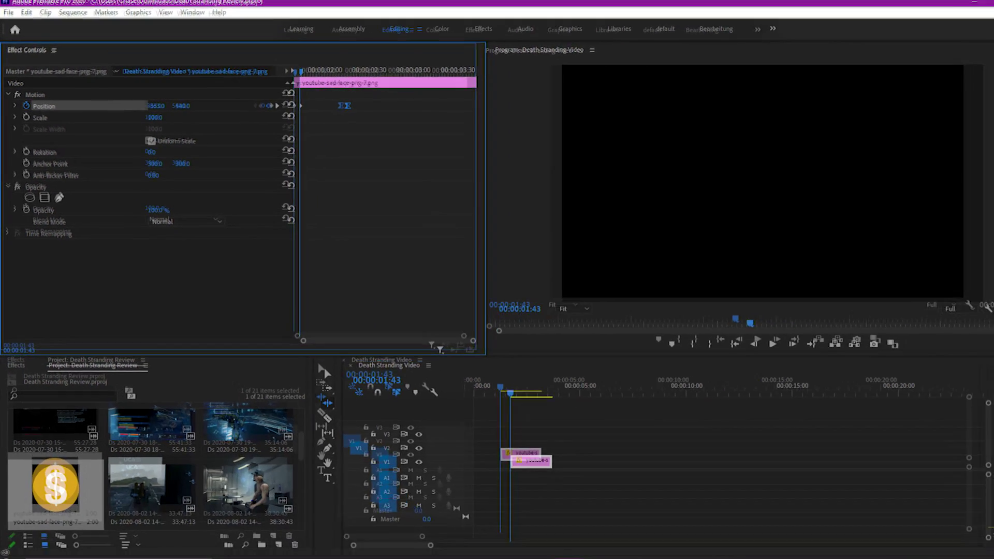
# Step: Play the coin image's Position animation several times to compare its eased and linear motion
pyautogui.press('space')
pyautogui.press('space')
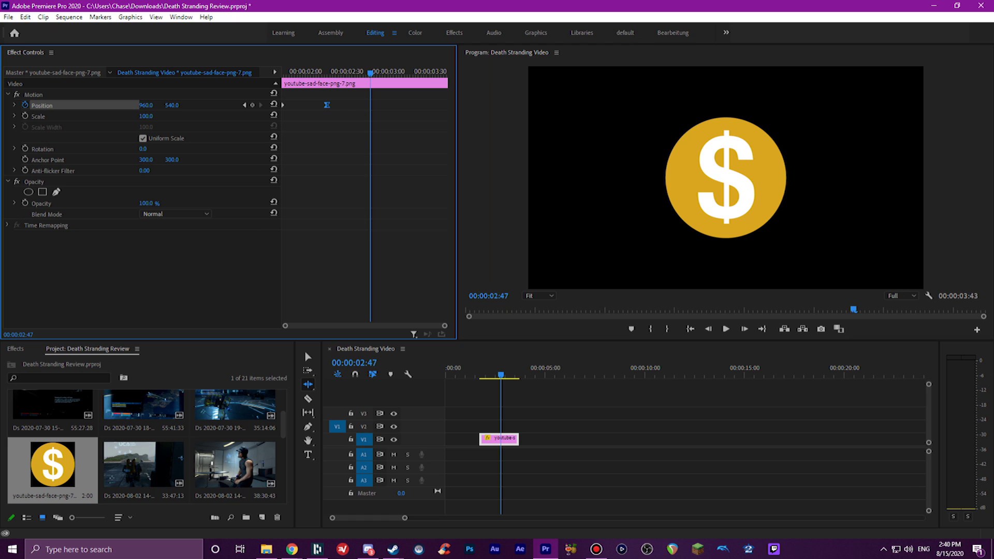
pyautogui.press('Up')
pyautogui.press('space')
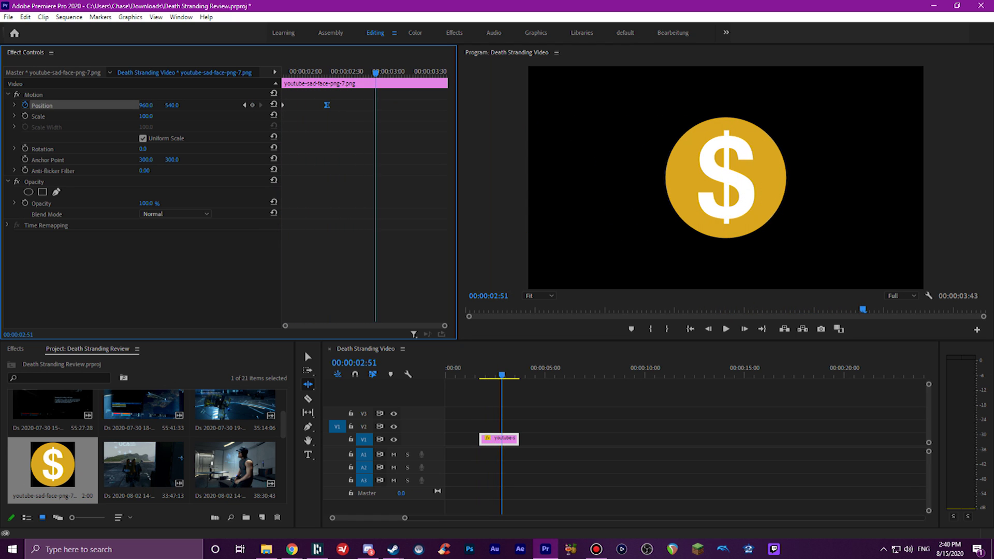
pyautogui.press('space')
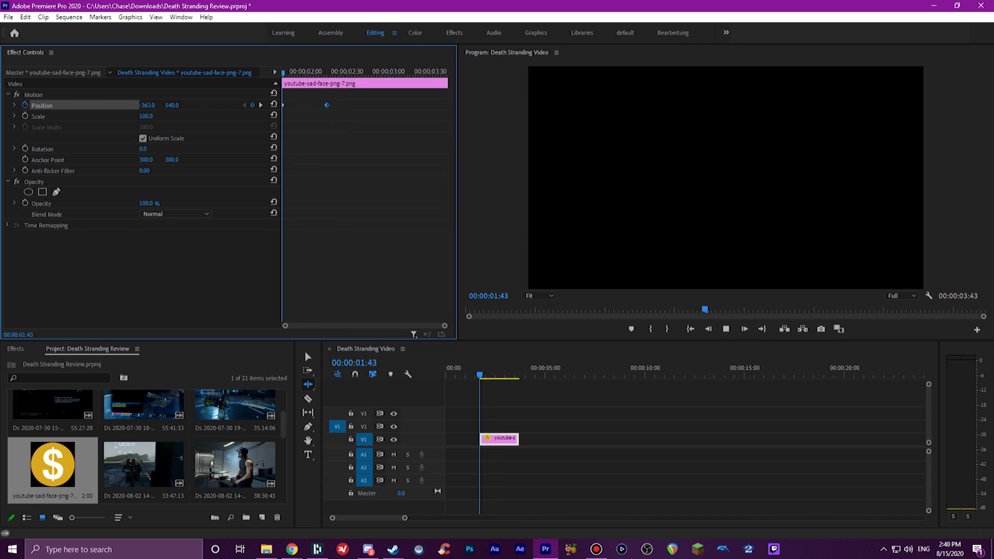
pyautogui.press('space')
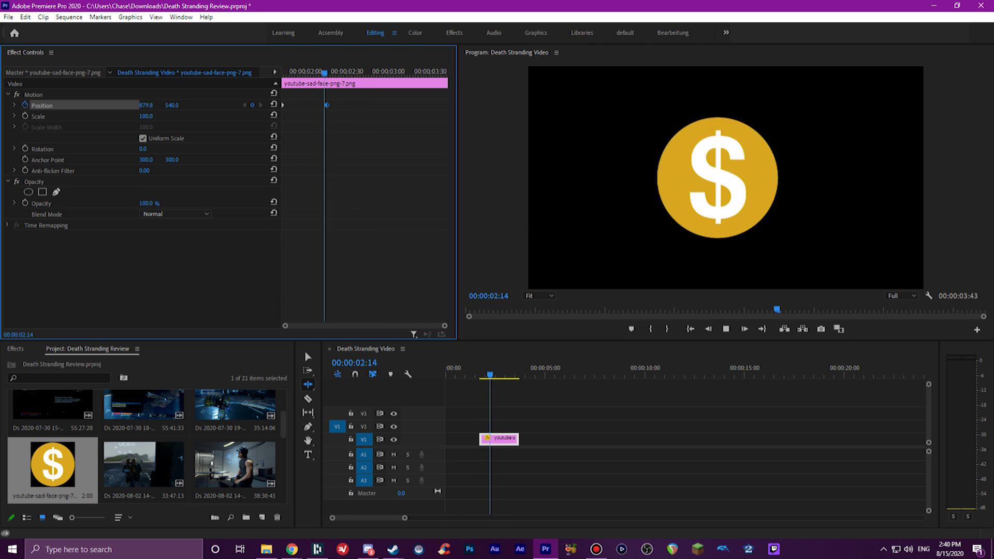
# Step: Apply Ease In temporal interpolation to the coin's Position keyframe at 00:00:02:16 and return to the first keyframe
pyautogui.rightClick(326, 105)
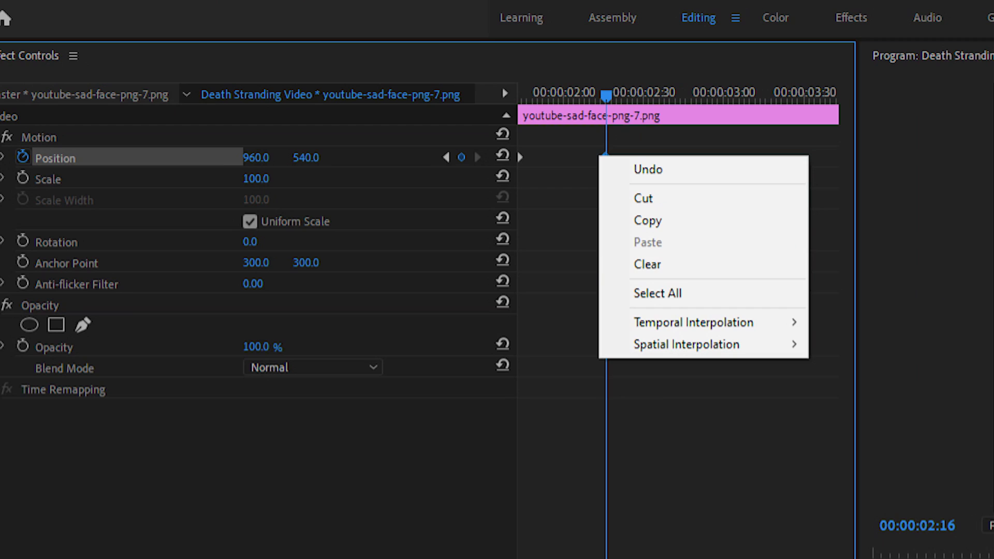
pyautogui.moveTo(694, 322)
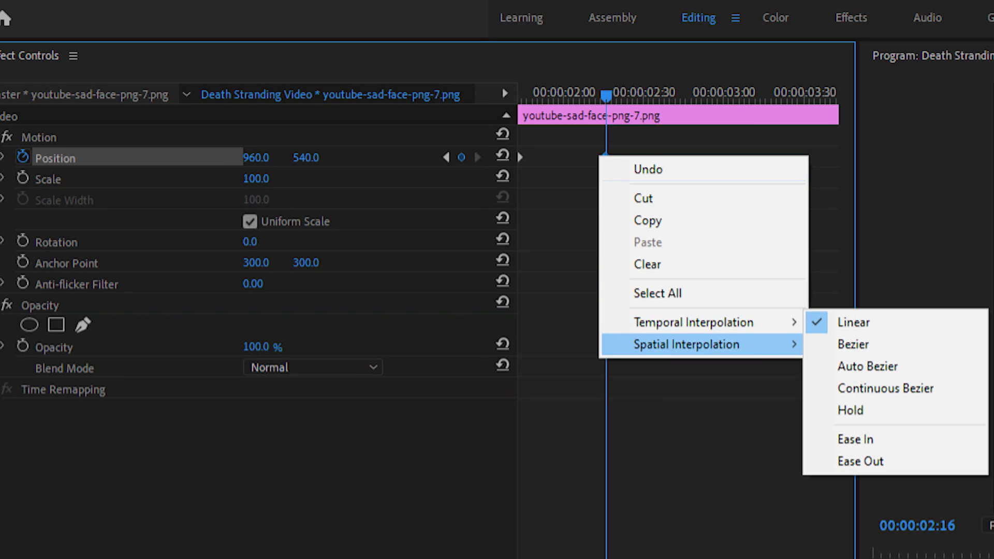
pyautogui.click(855, 439)
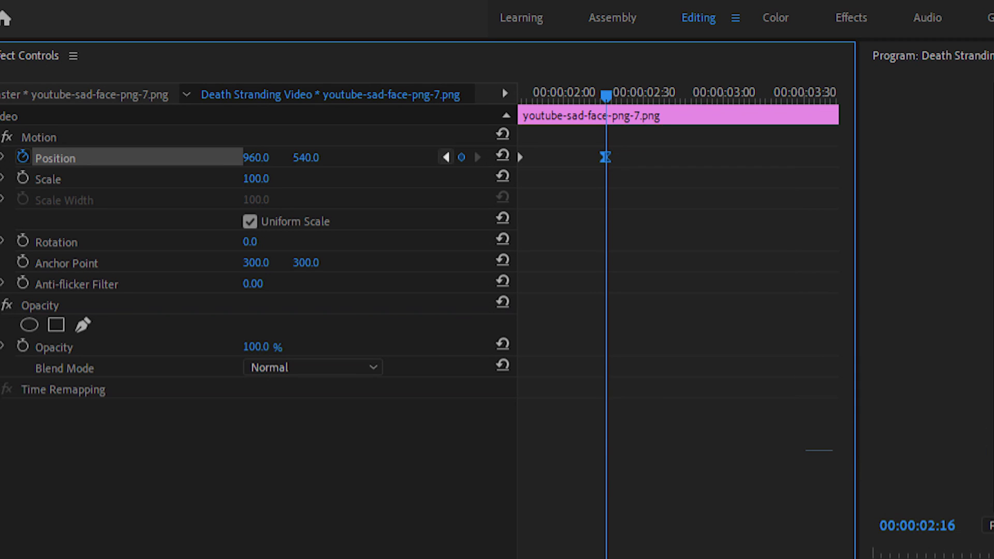
pyautogui.click(446, 157)
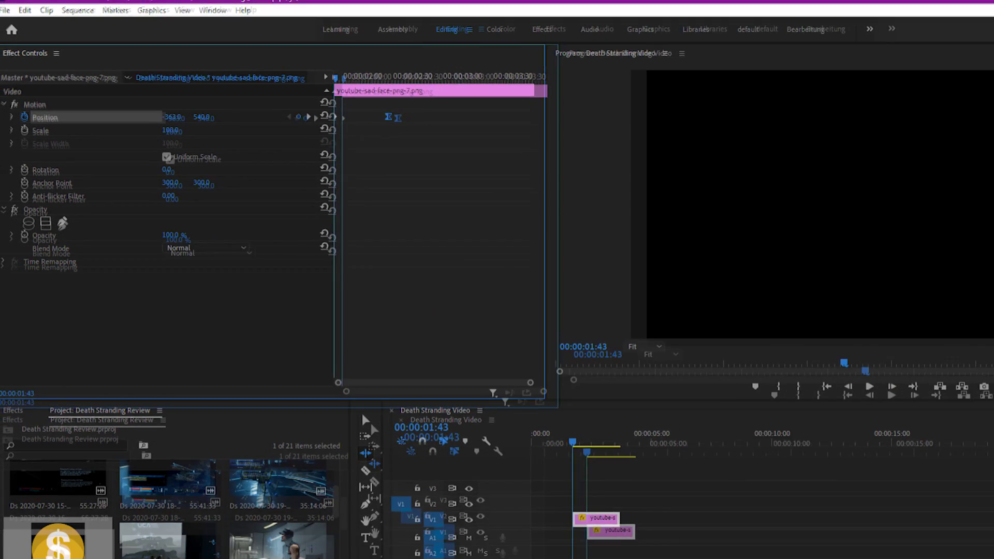
# Step: Replay the coin image's animation from the start of the clip to review the Ease In motion
pyautogui.press('space')
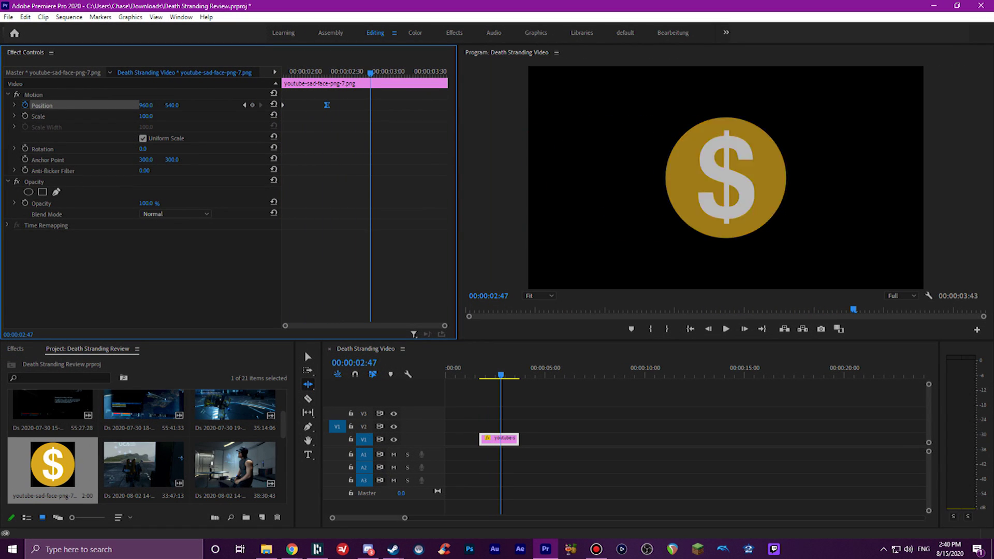
pyautogui.press('Up')
pyautogui.press('space')
pyautogui.press('Up')
pyautogui.press('space')
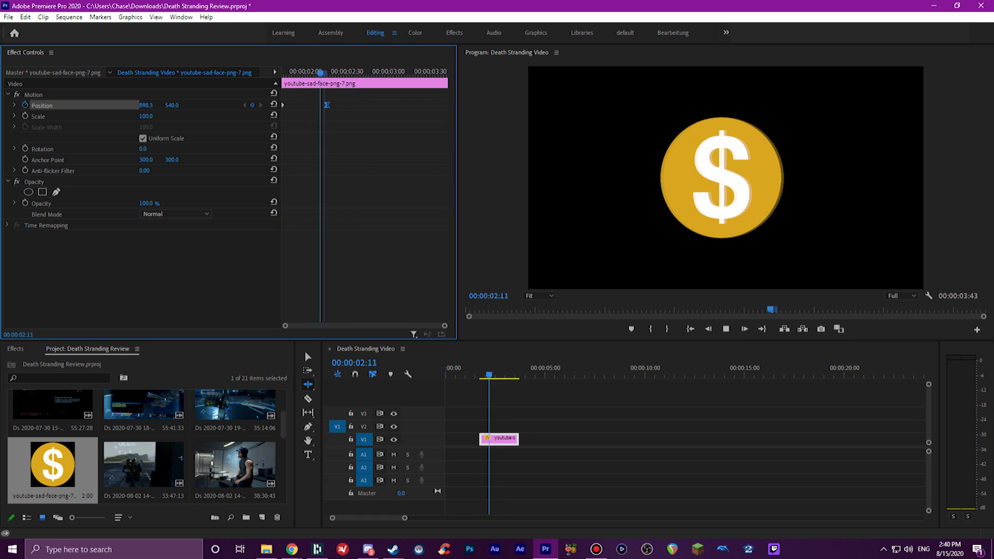
pyautogui.press('space')
# Step: Set the coin's second Position keyframe to Linear temporal interpolation and play the animation
pyautogui.rightClick(327, 105)
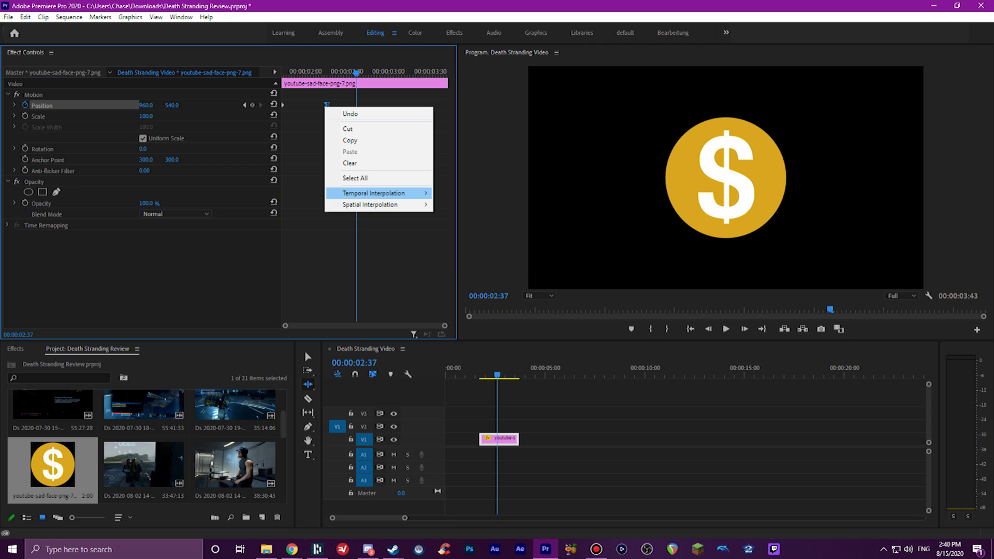
pyautogui.moveTo(362, 193)
pyautogui.click(497, 198)
pyautogui.press('space')
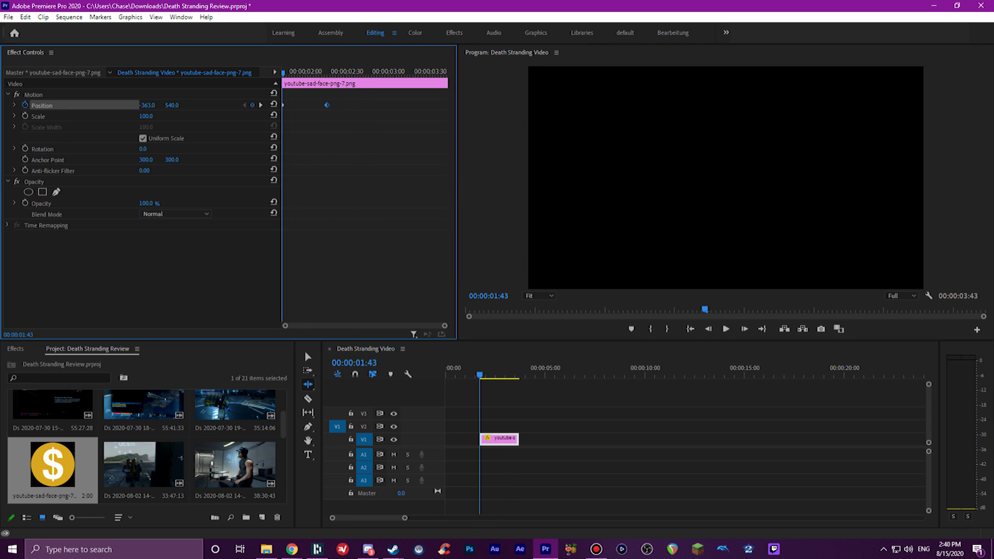
pyautogui.press('space')
pyautogui.press('space')
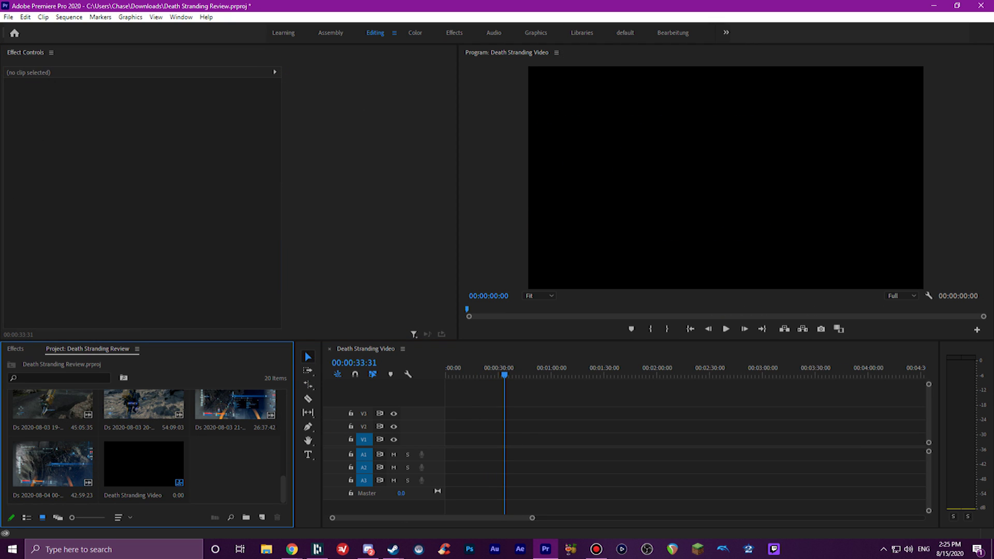
# Step: Enlarge the Project panel to fill the workspace and display its clips in List View
pyautogui.scroll(6, 148, 446)
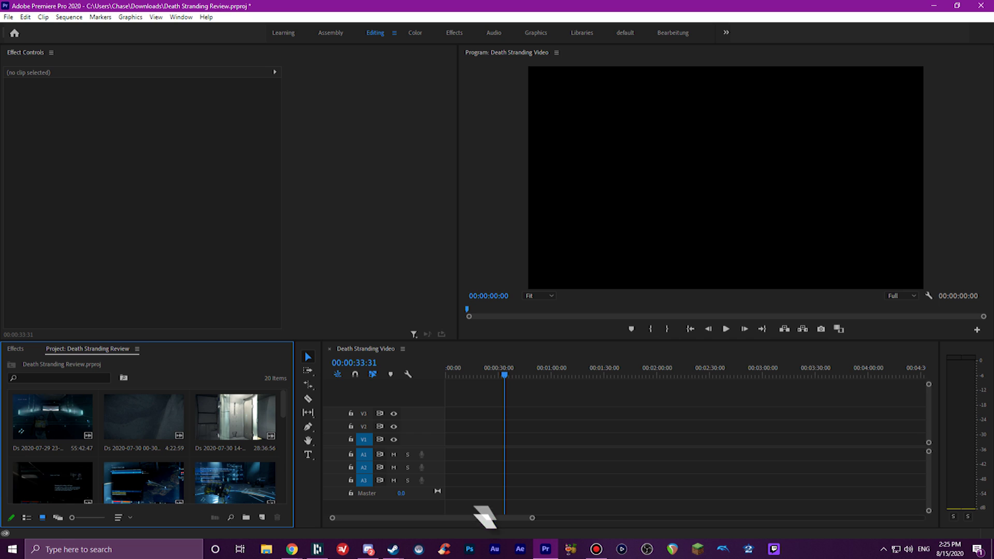
pyautogui.press('`')
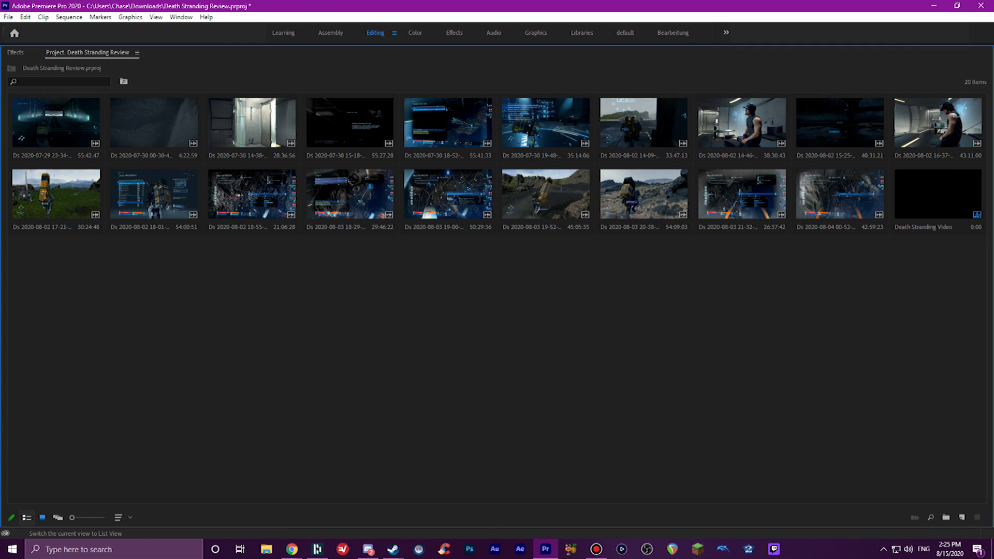
pyautogui.click(26, 517)
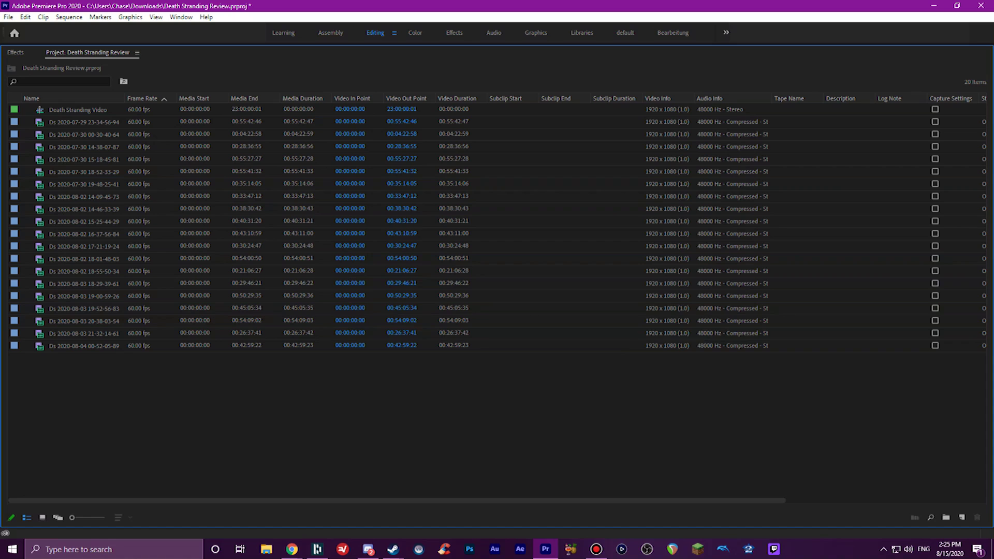
# Step: Switch the Project panel to Freeform View and reposition one of the clip thumbnails
pyautogui.moveTo(61, 396); pyautogui.dragTo(208, 112)
pyautogui.hotkey('ctrl', 'shift', 'a')
pyautogui.click(57, 517)
pyautogui.moveTo(68, 225); pyautogui.dragTo(508, 151)
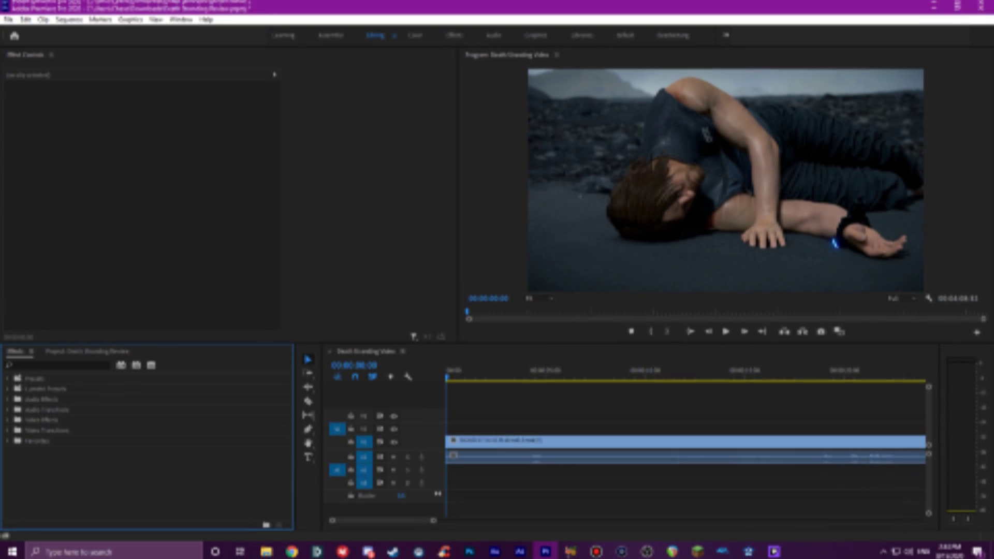
# Step: Search the effects for "vertic" and apply Vertical Flip to the clip on V1
pyautogui.click(21, 364)
pyautogui.write('veritc')
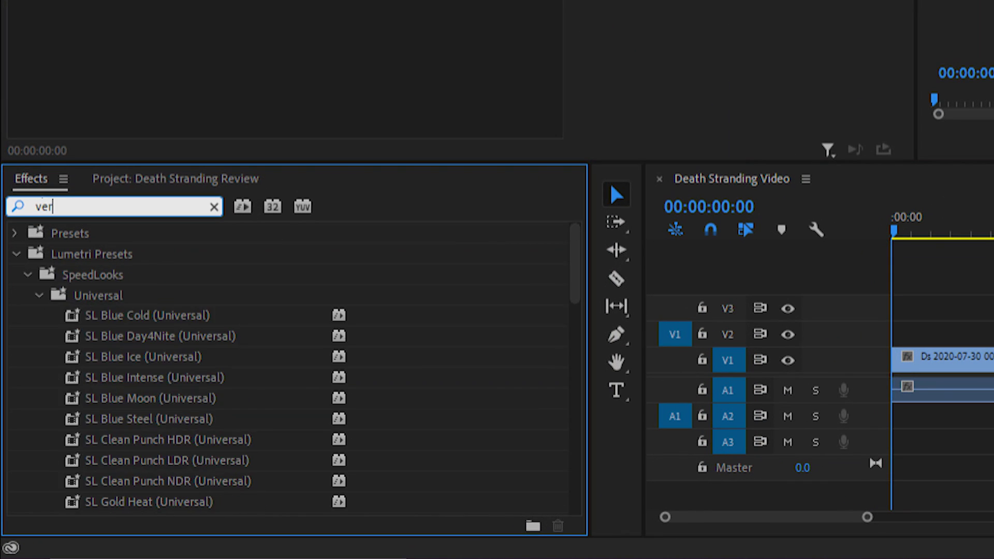
pyautogui.press('BackSpace')
pyautogui.press('BackSpace')
pyautogui.write('tic')
pyautogui.click(104, 357)
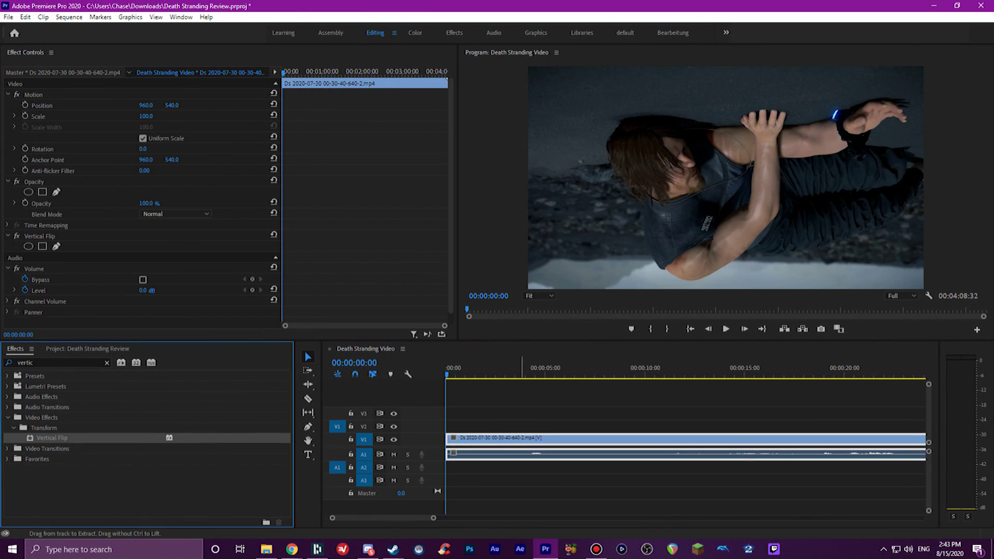
# Step: Undo and redo the Vertical Flip repeatedly to compare the flipped and original picture, ending with it undone
pyautogui.hotkey('ctrl', 'z')
pyautogui.hotkey('ctrl', 'shift', 'z')
pyautogui.hotkey('ctrl', 'z')
pyautogui.hotkey('ctrl', 'shift', 'z')
pyautogui.hotkey('ctrl', 'z')
pyautogui.hotkey('ctrl', 'shift', 'z')
pyautogui.hotkey('ctrl', 'z')
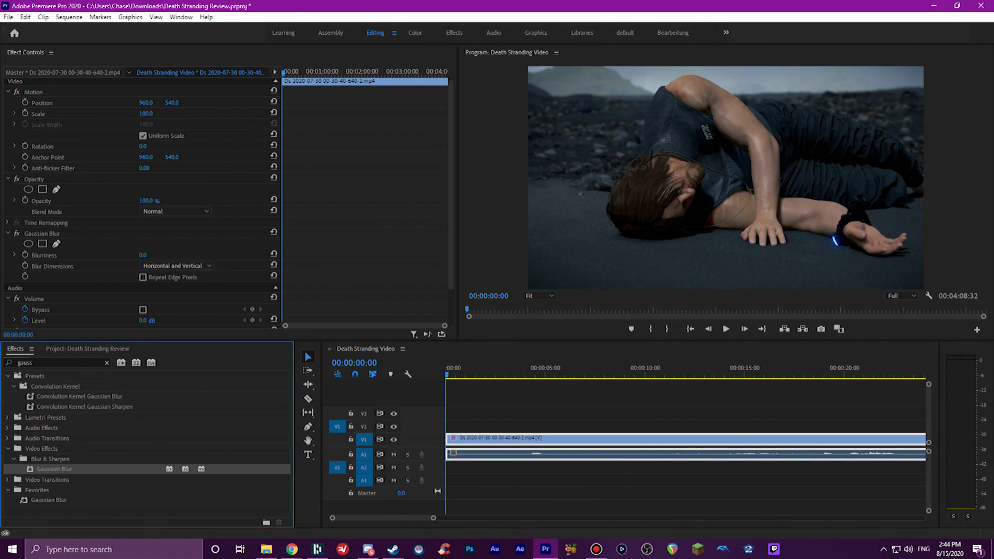
# Step: Increase the Blurriness of the Gaussian Blur effect on the V1 clip
pyautogui.moveTo(143, 255); pyautogui.dragTo(208, 255)
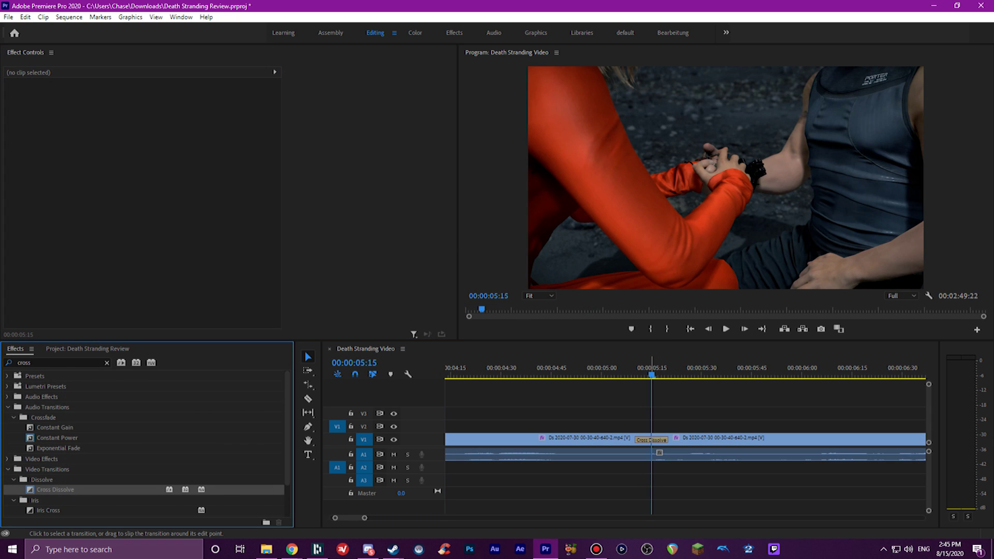
# Step: Play the Cross Dissolve between the two V1 clips from just before the transition
pyautogui.click(635, 375)
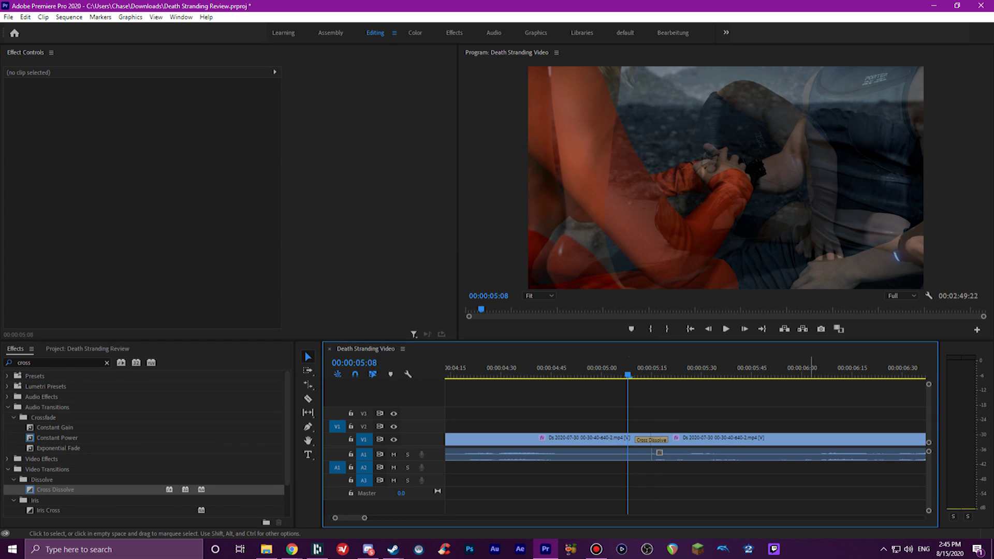
pyautogui.press('space')
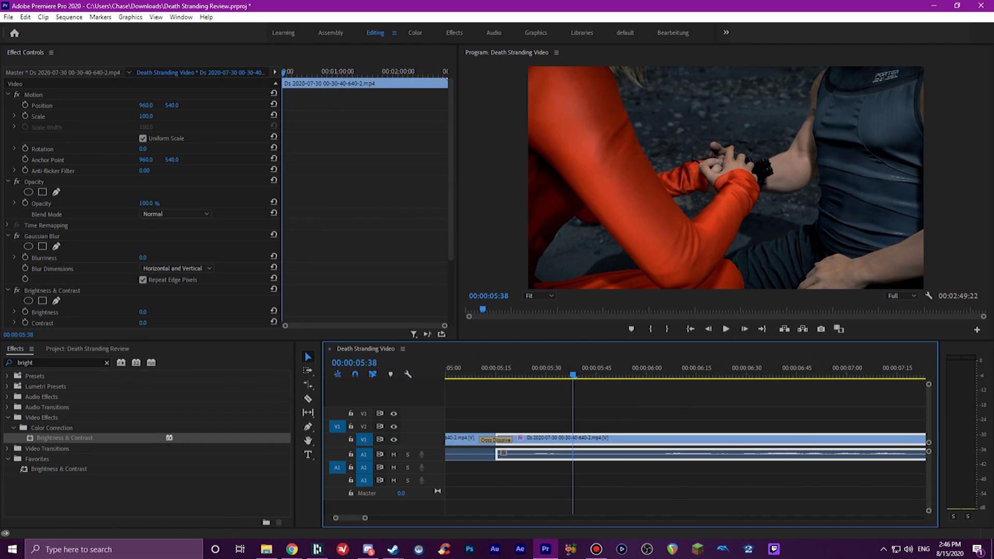
pyautogui.scroll(-2, 140, 202)
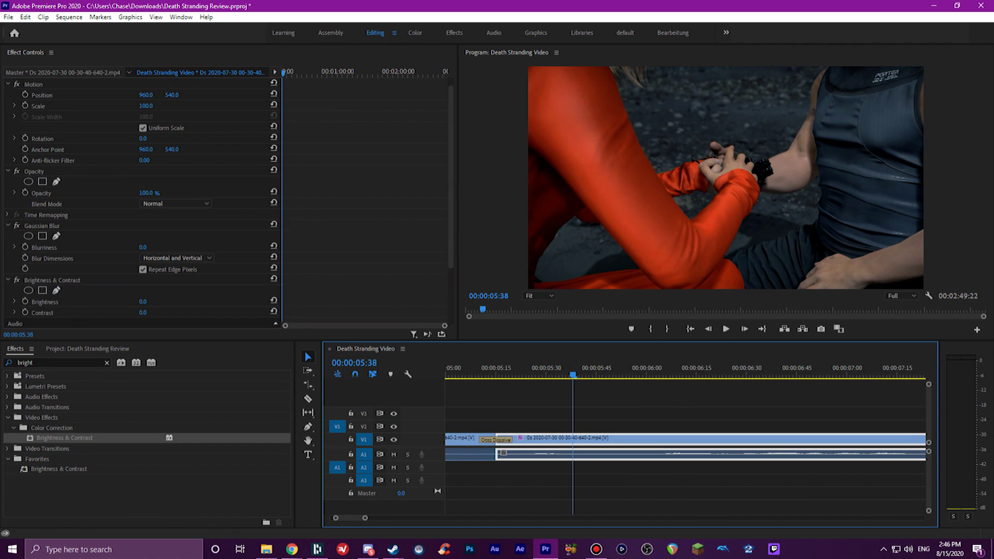
# Step: Try different Brightness and Contrast values in the second V1 clip's Brightness & Contrast effect
pyautogui.moveTo(143, 270); pyautogui.dragTo(218, 270)
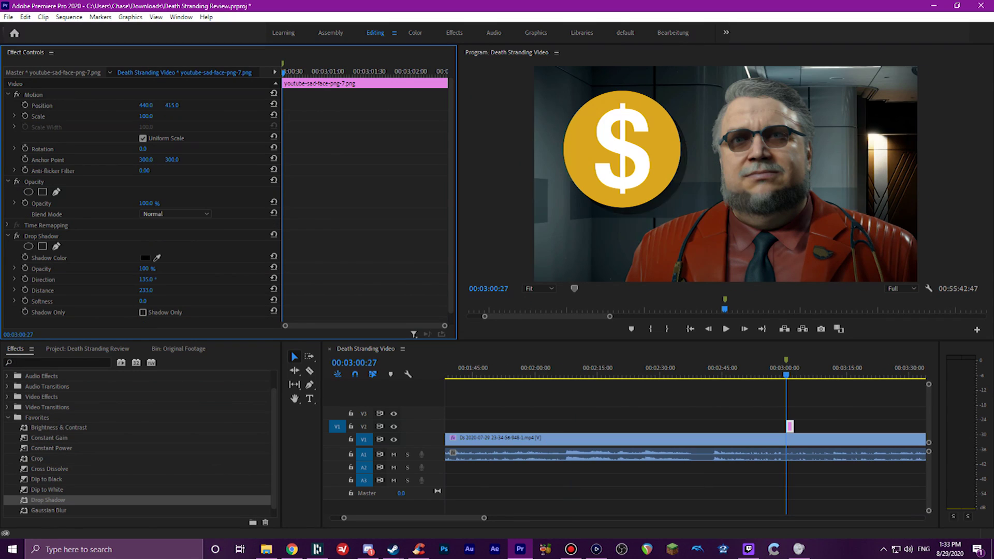
pyautogui.moveTo(146, 290); pyautogui.dragTo(165, 301)
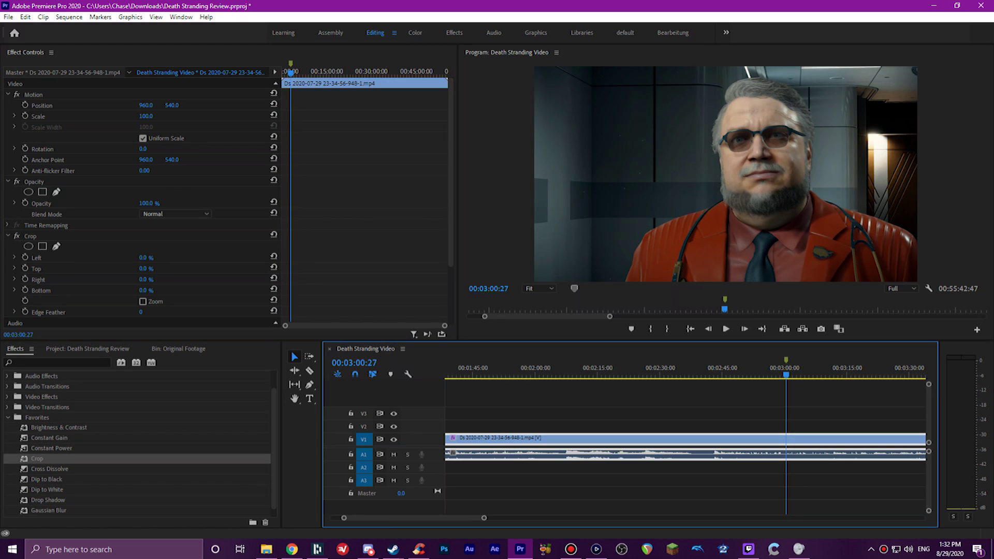
pyautogui.moveTo(146, 258); pyautogui.dragTo(157, 279)
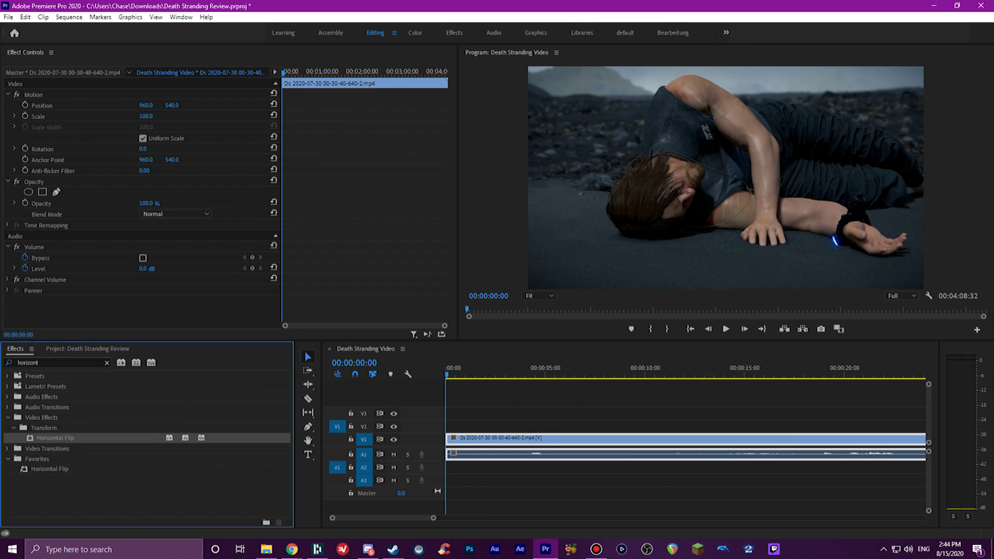
# Step: Try the Horizontal Flip effect on the V1 clip and undo it
pyautogui.moveTo(56, 438); pyautogui.dragTo(673, 438)
pyautogui.hotkey('ctrl', 'z')
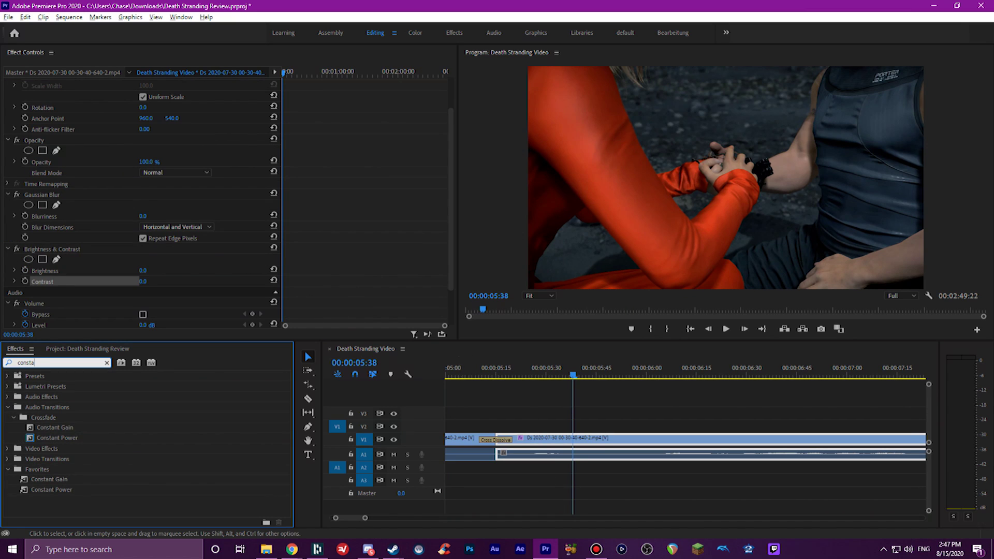
# Step: Apply the Constant Power audio transition at the cut between the two clips on A1 and select it
pyautogui.scroll(2, 435, 413)
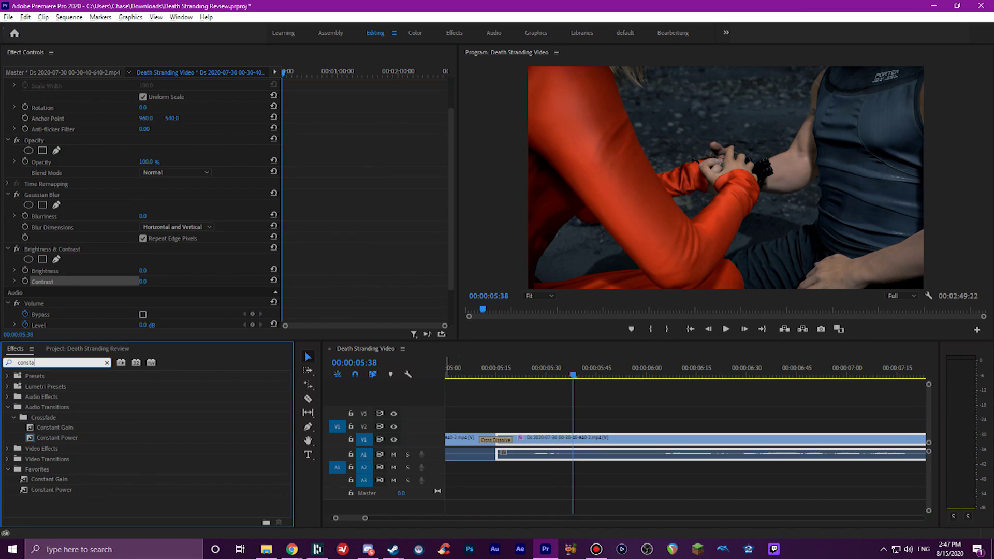
pyautogui.click(528, 399)
pyautogui.press('h')
pyautogui.moveTo(511, 398); pyautogui.dragTo(632, 399)
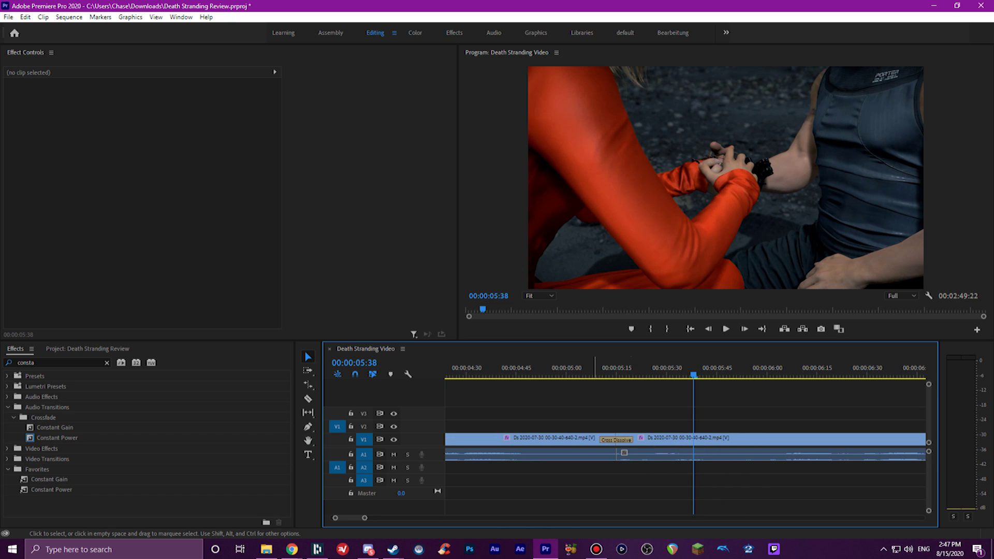
pyautogui.scroll(3, 594, 366)
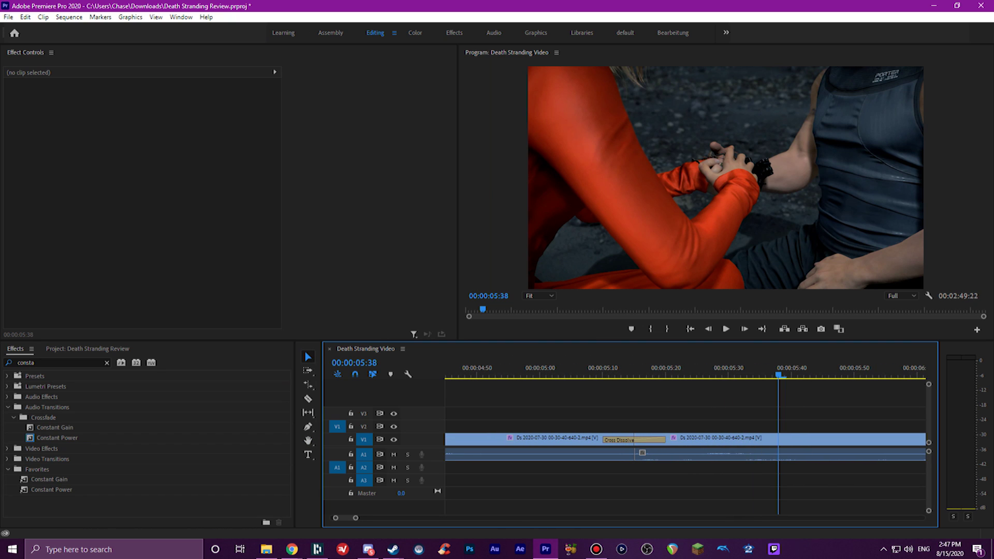
pyautogui.click(57, 437)
pyautogui.moveTo(57, 438); pyautogui.dragTo(634, 454)
pyautogui.scroll(-2, 609, 454)
pyautogui.click(609, 455)
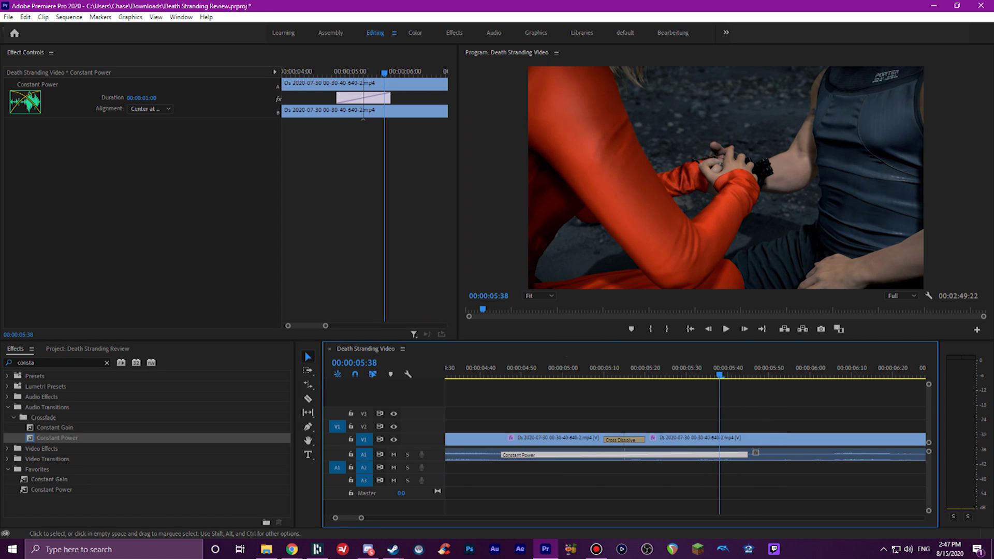
# Step: Play and scrub through the cut to check the Constant Power and Cross Dissolve transitions
pyautogui.moveTo(482, 374); pyautogui.dragTo(513, 374)
pyautogui.press('space')
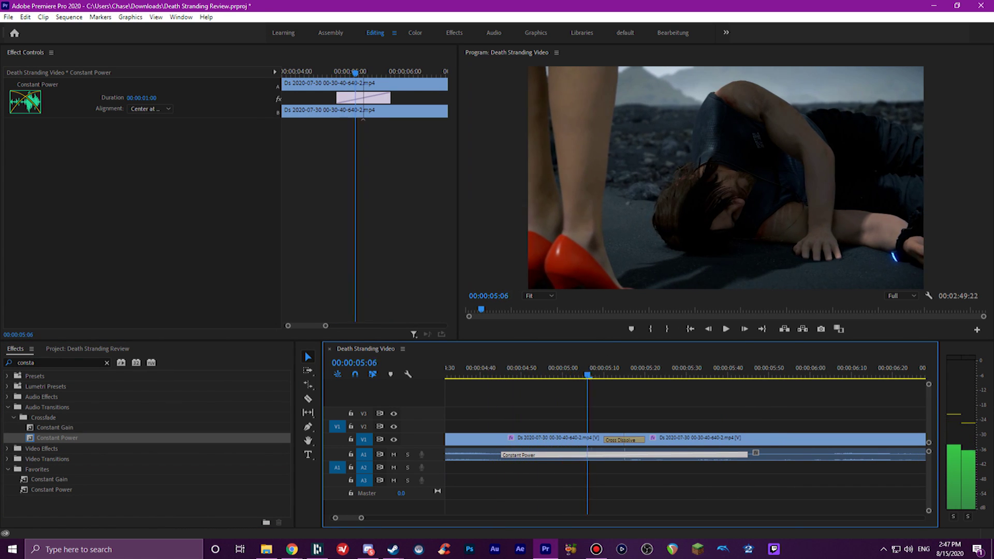
pyautogui.moveTo(699, 375); pyautogui.dragTo(489, 375)
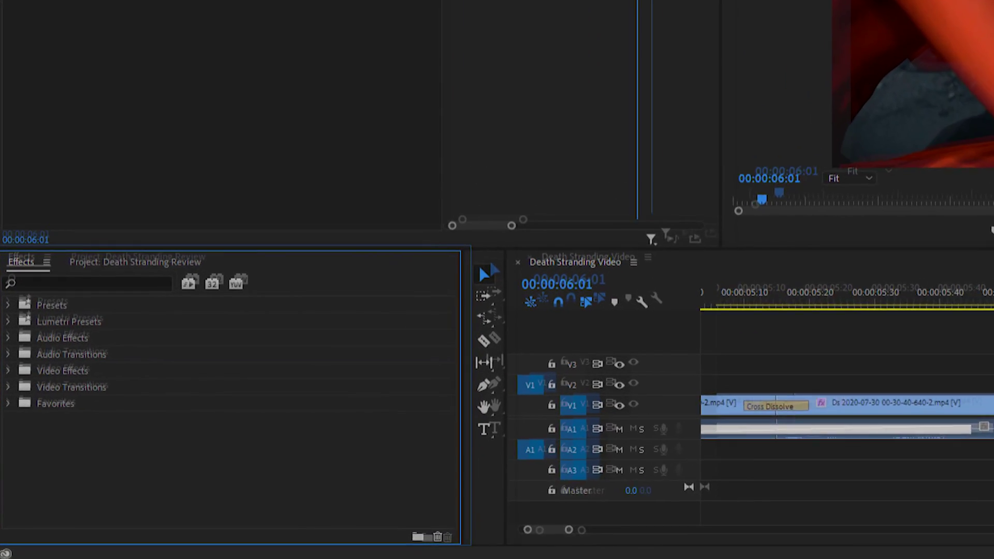
# Step: Create a new custom effects bin with a name beginning "Jk I already have a favorites"
pyautogui.rightClick(100, 467)
pyautogui.click(281, 450)
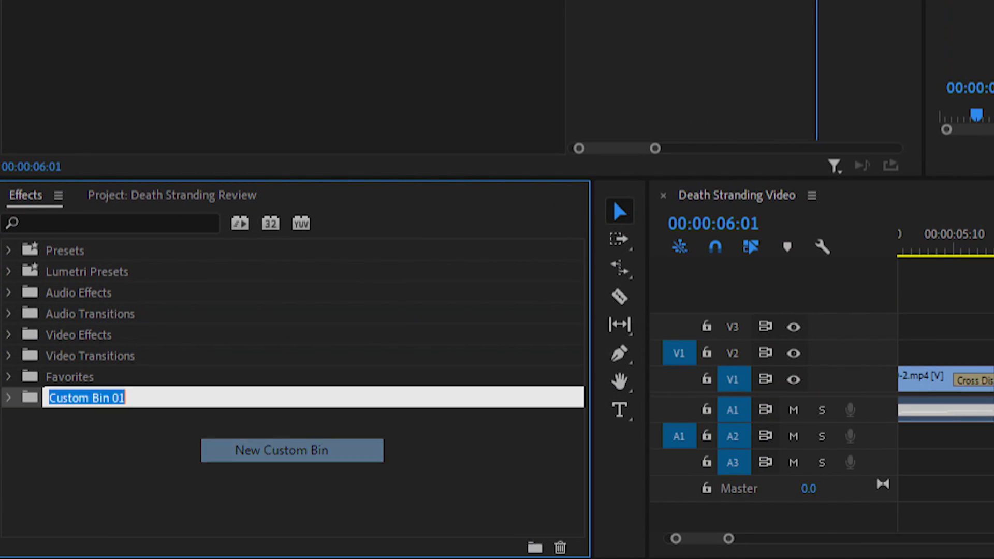
pyautogui.write('Jk I already have')
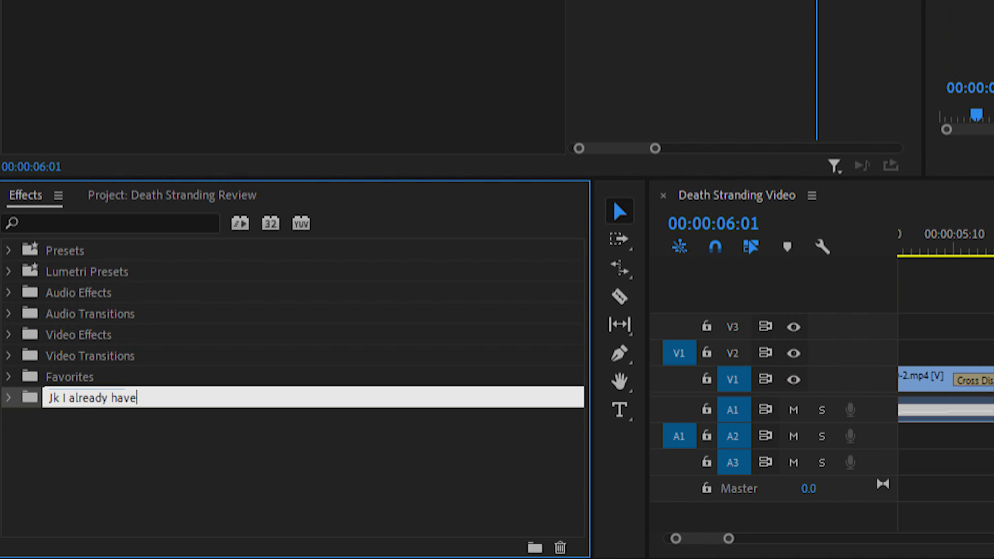
pyautogui.write(' a favorites fo')
# Step: Create new bins in the project, open the one named Bin in place and return to the project's top level
pyautogui.hotkey('ctrl', 'b')
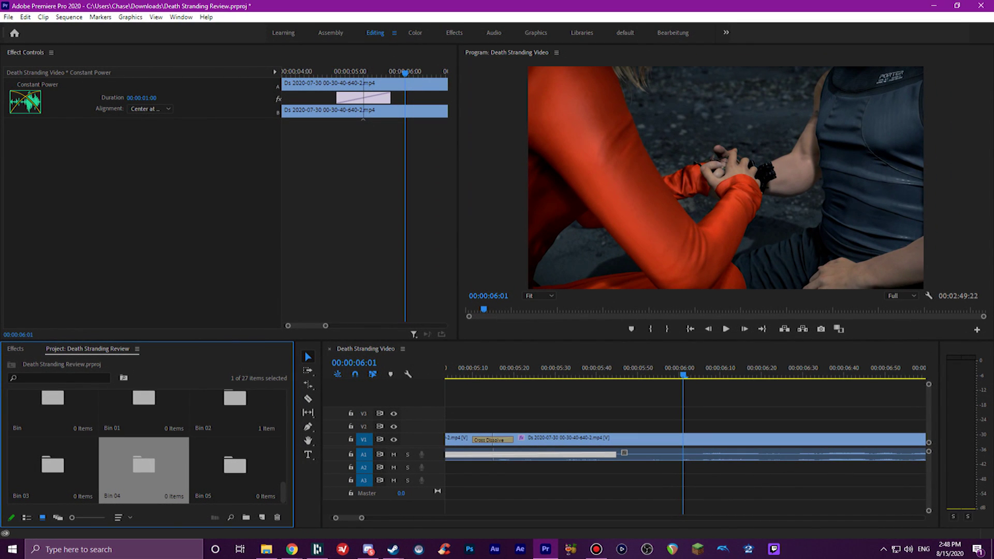
pyautogui.doubleClick(52, 407)
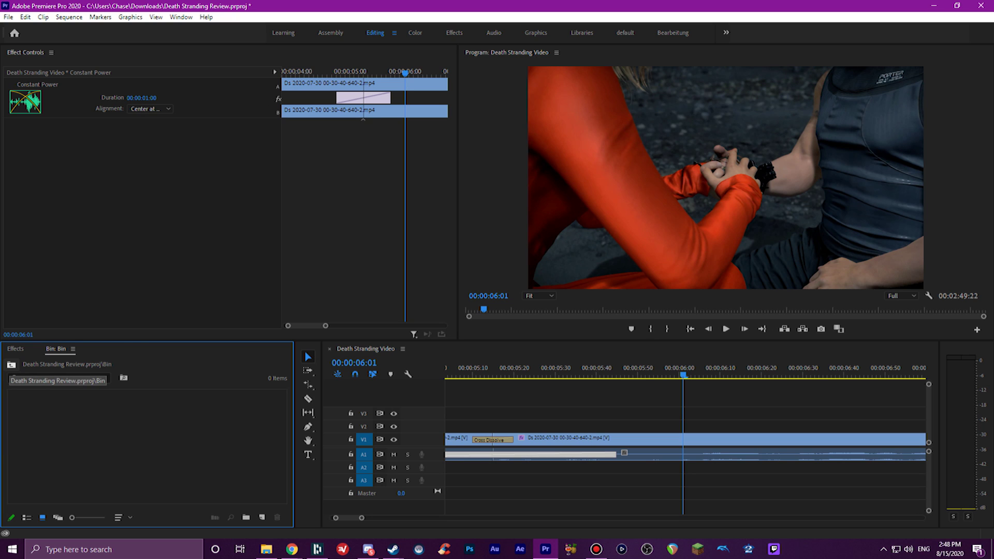
pyautogui.click(11, 365)
pyautogui.scroll(-8, 147, 446)
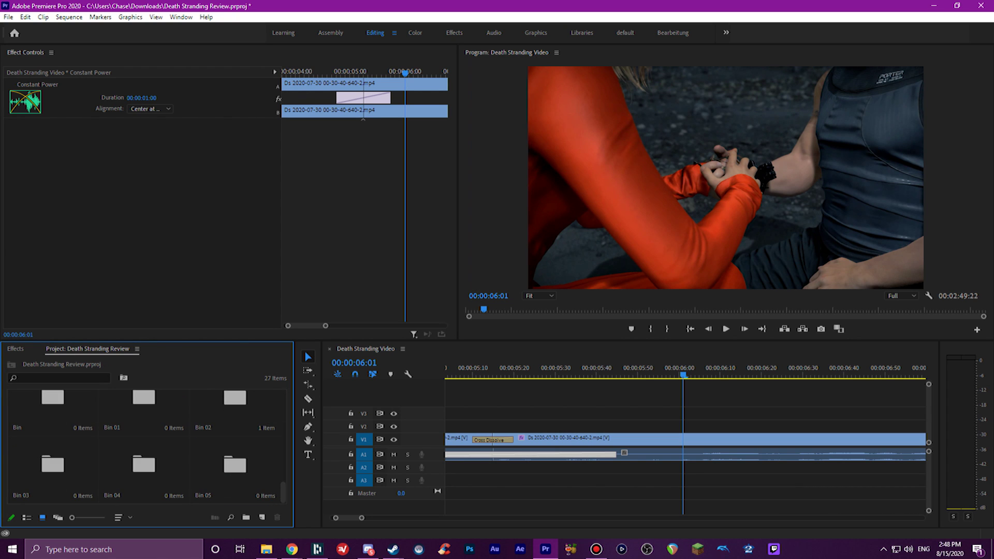
# Step: Open Bin in an enlarged floating window over the workspace and move the first footage clip into it
pyautogui.doubleClick(53, 407)
pyautogui.moveTo(206, 60); pyautogui.dragTo(480, 198)
pyautogui.moveTo(371, 284); pyautogui.dragTo(530, 391)
pyautogui.scroll(5, 145, 446)
pyautogui.click(53, 417)
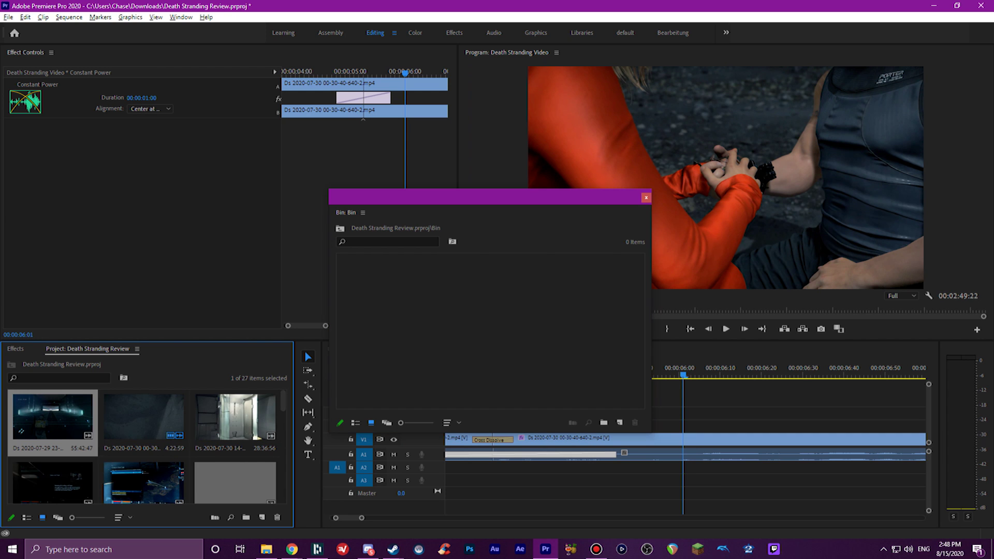
pyautogui.moveTo(52, 417); pyautogui.dragTo(492, 290)
# Step: Split the clip on V1 and delete the portion after the cut, leaving a sequence of 00:00:03:36
pyautogui.click(53, 417)
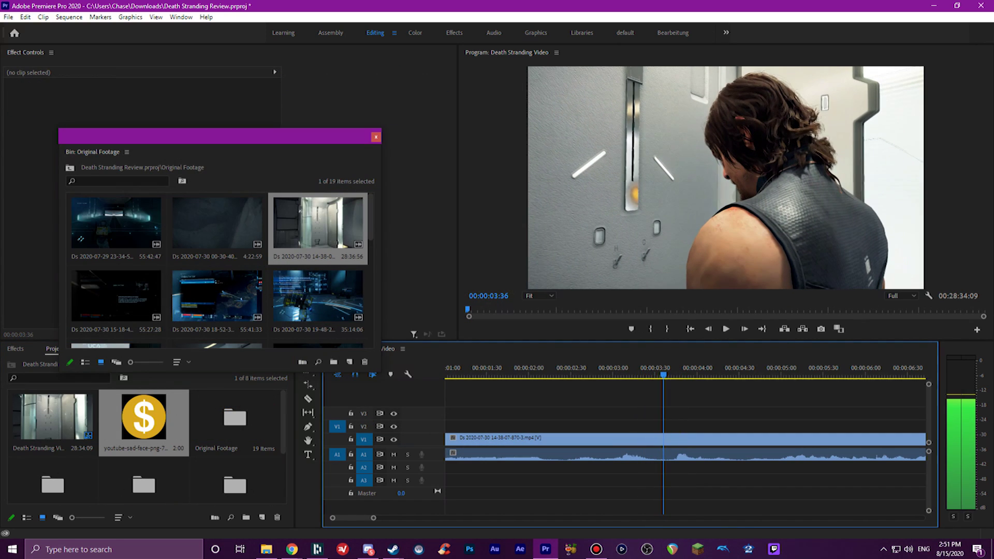
pyautogui.press('c')
pyautogui.click(663, 439)
pyautogui.press('v')
pyautogui.click(725, 439)
pyautogui.press('Delete')
pyautogui.scroll(-3, 632, 439)
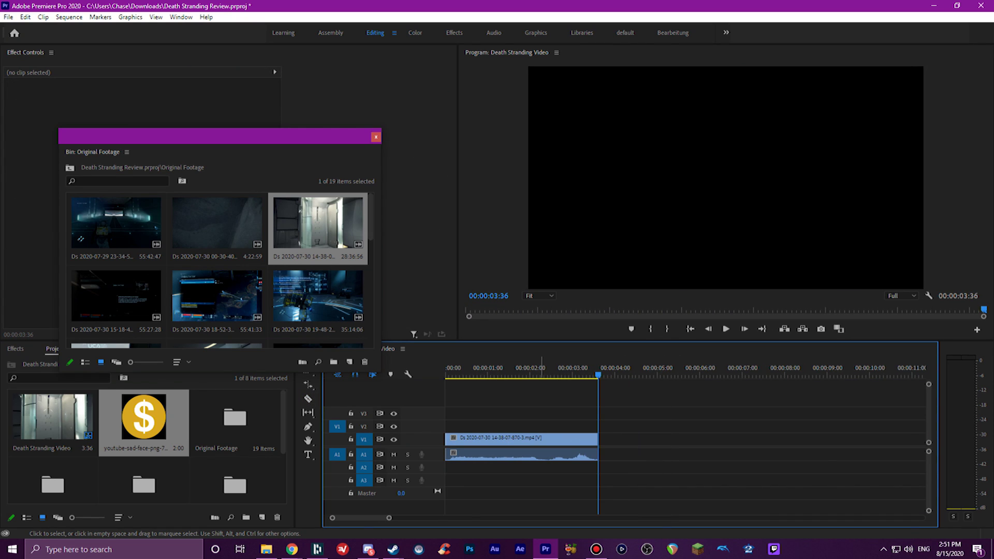
# Step: Play the shortened clip from the start of the sequence
pyautogui.press('Home')
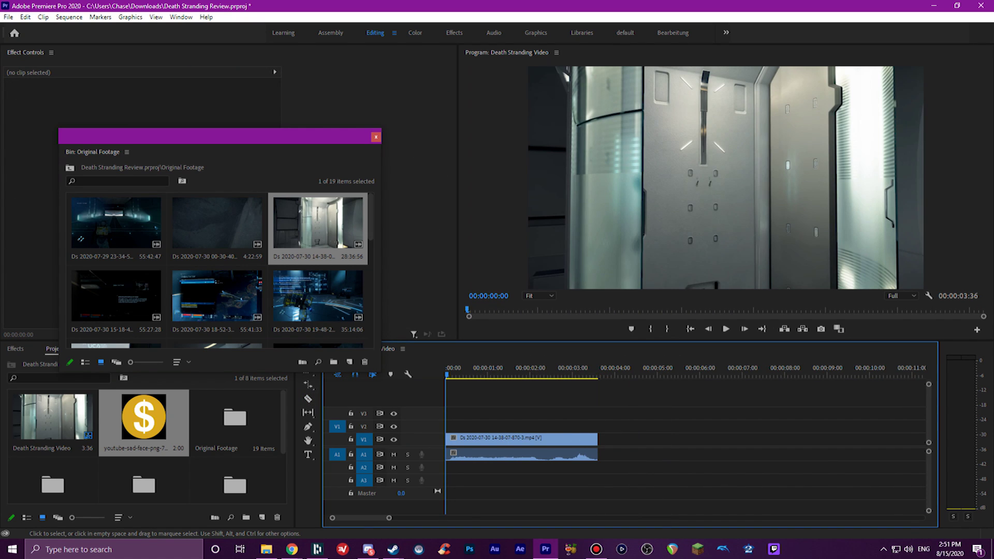
pyautogui.scroll(3, 461, 368)
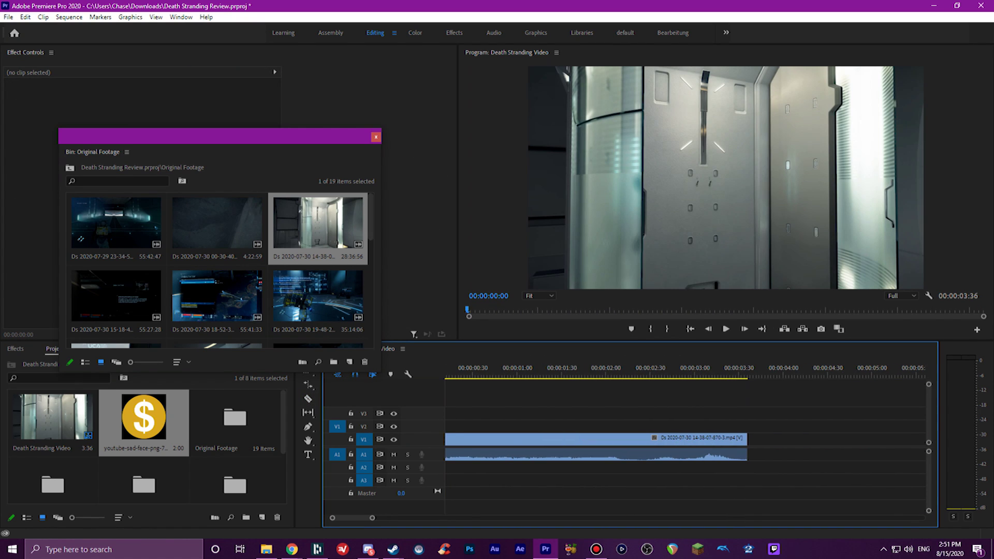
pyautogui.scroll(1, 685, 439)
pyautogui.press('space')
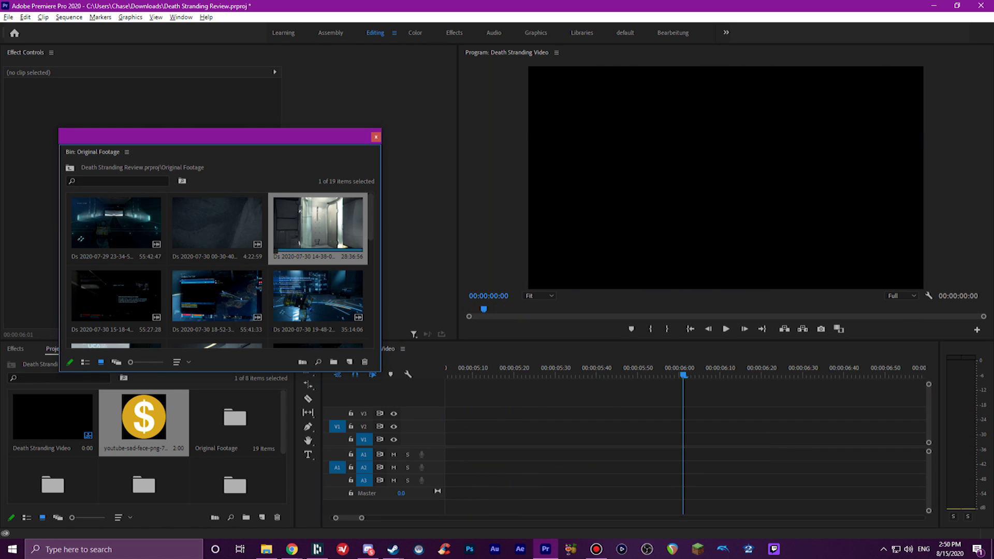
pyautogui.rightClick(342, 224)
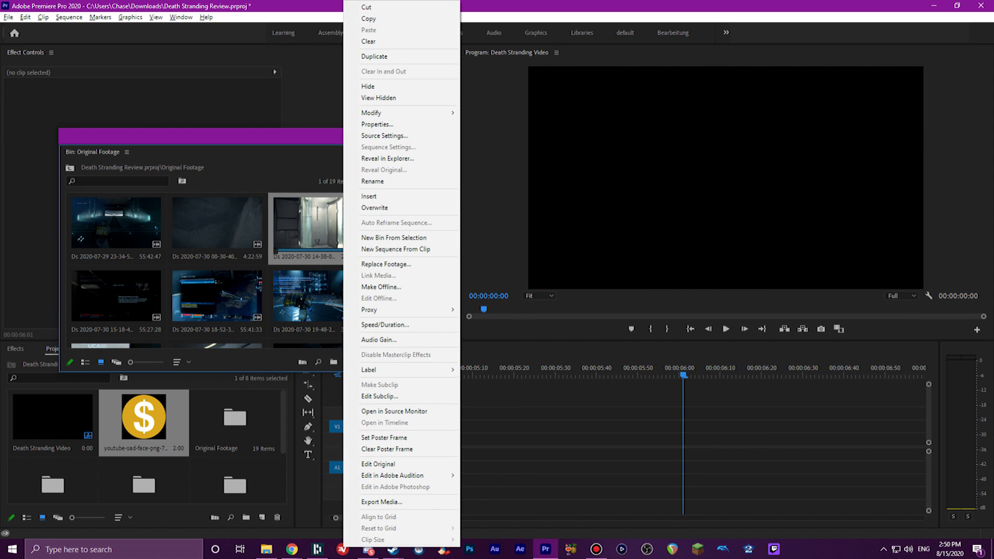
pyautogui.moveTo(394, 113)
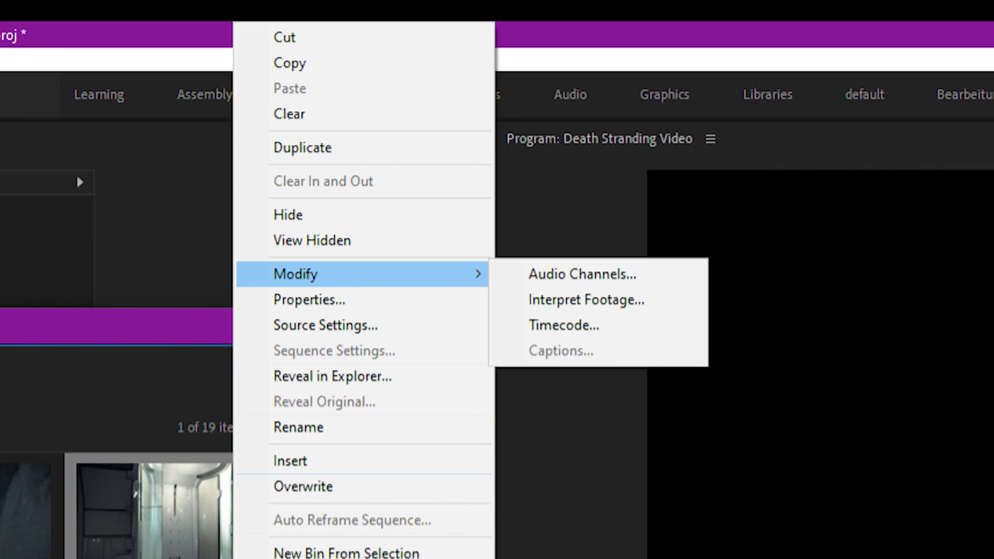
pyautogui.click(582, 274)
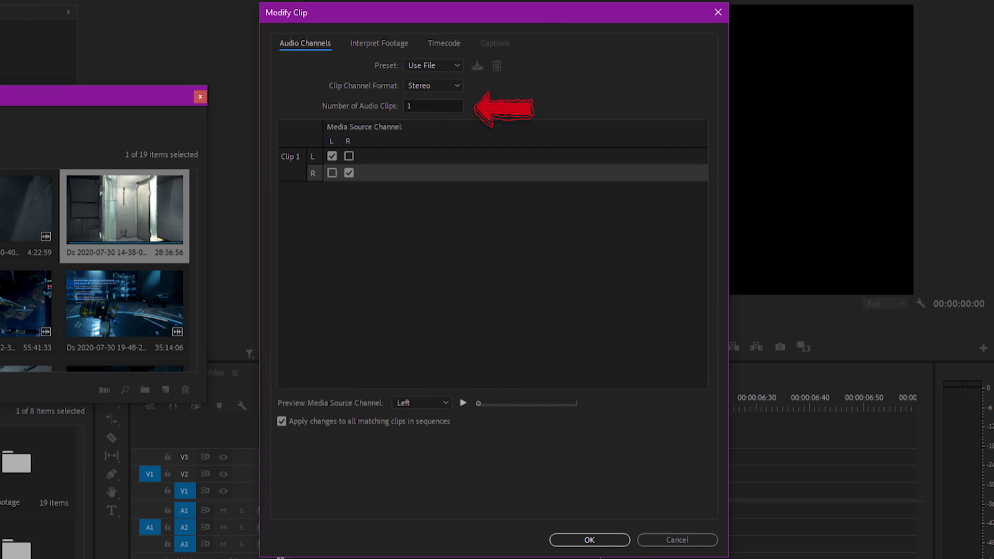
pyautogui.click(430, 106)
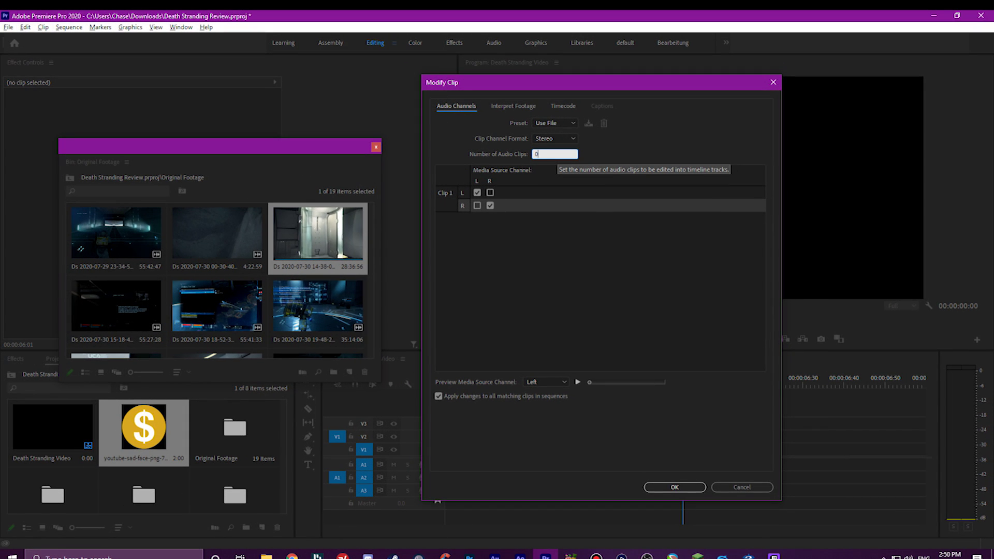
pyautogui.press('Return')
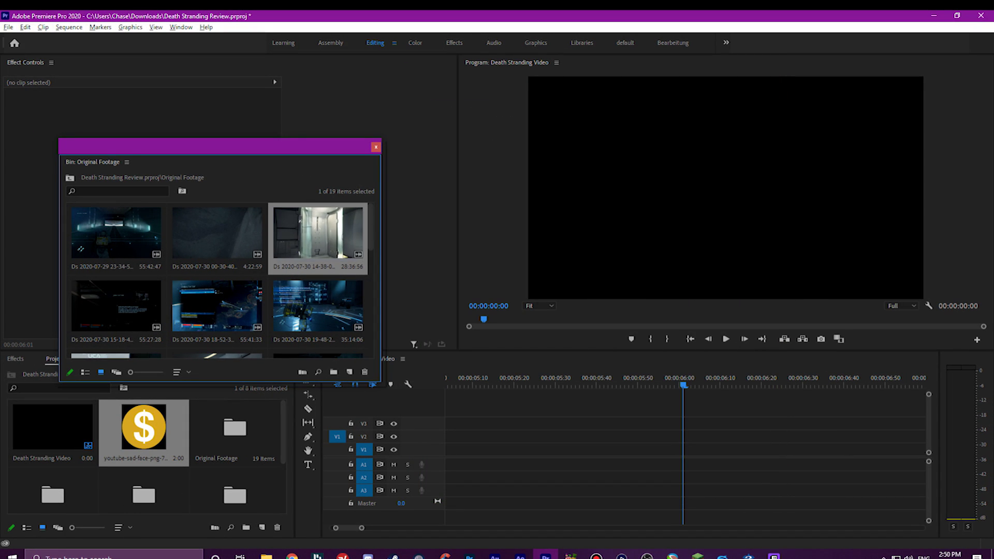
pyautogui.moveTo(318, 233); pyautogui.dragTo(445, 448)
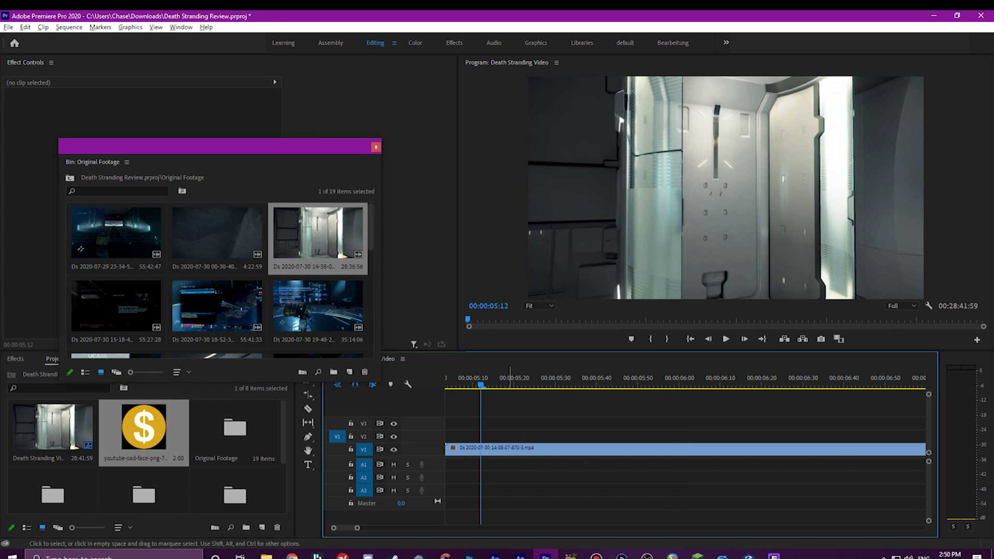
pyautogui.moveTo(506, 414); pyautogui.dragTo(550, 472)
pyautogui.press('Delete')
pyautogui.rightClick(328, 233)
pyautogui.moveTo(362, 123)
pyautogui.click(482, 123)
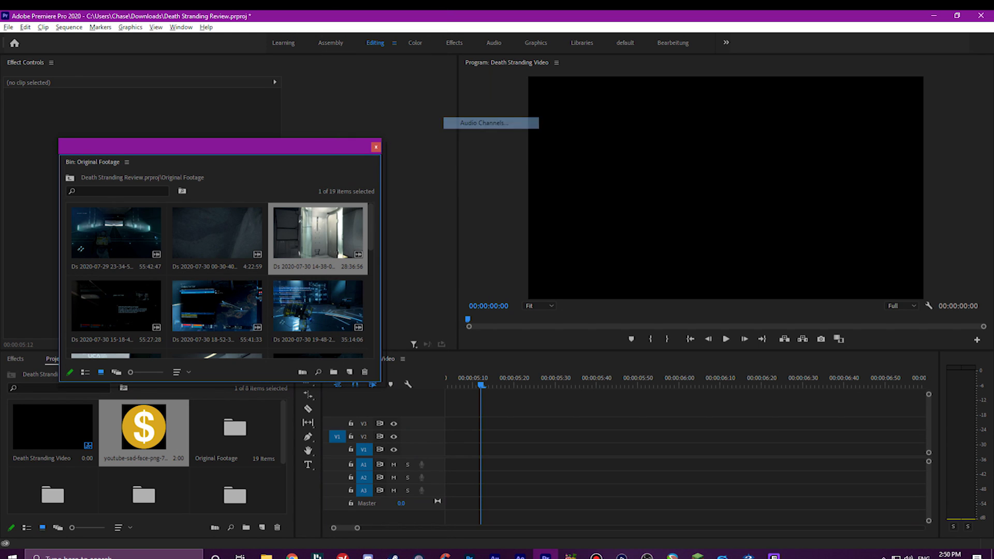
pyautogui.press('BackSpace')
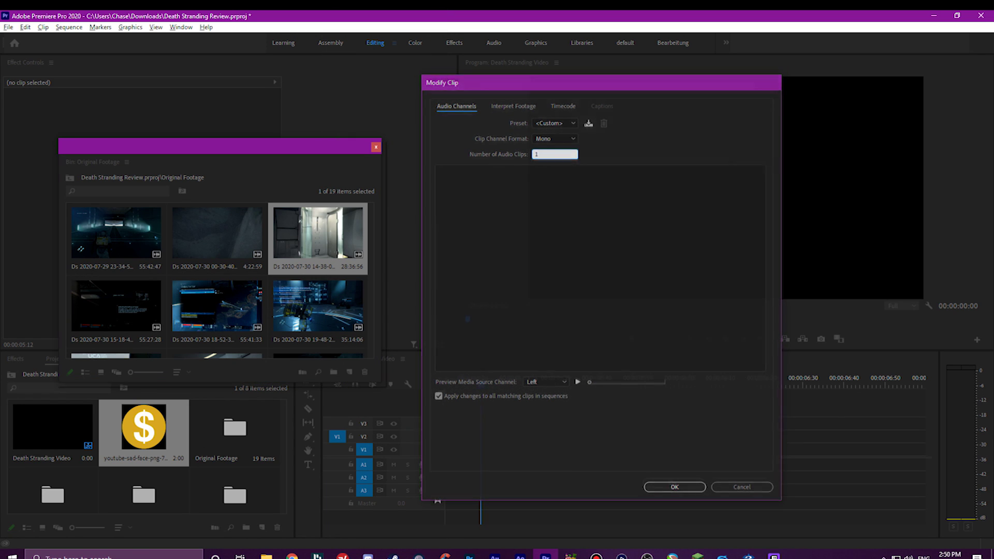
pyautogui.moveTo(318, 233); pyautogui.dragTo(460, 448)
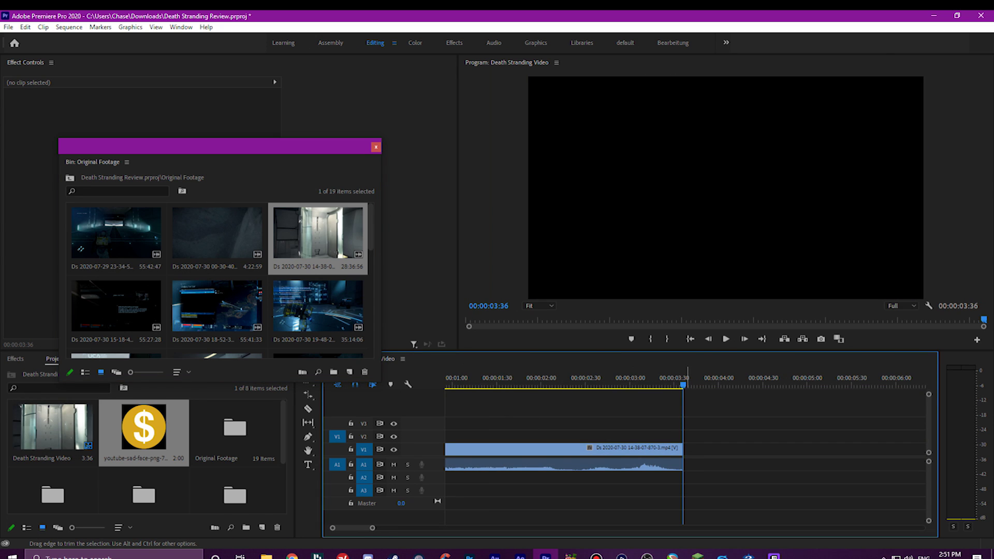
pyautogui.moveTo(682, 448); pyautogui.dragTo(909, 449)
pyautogui.press('space')
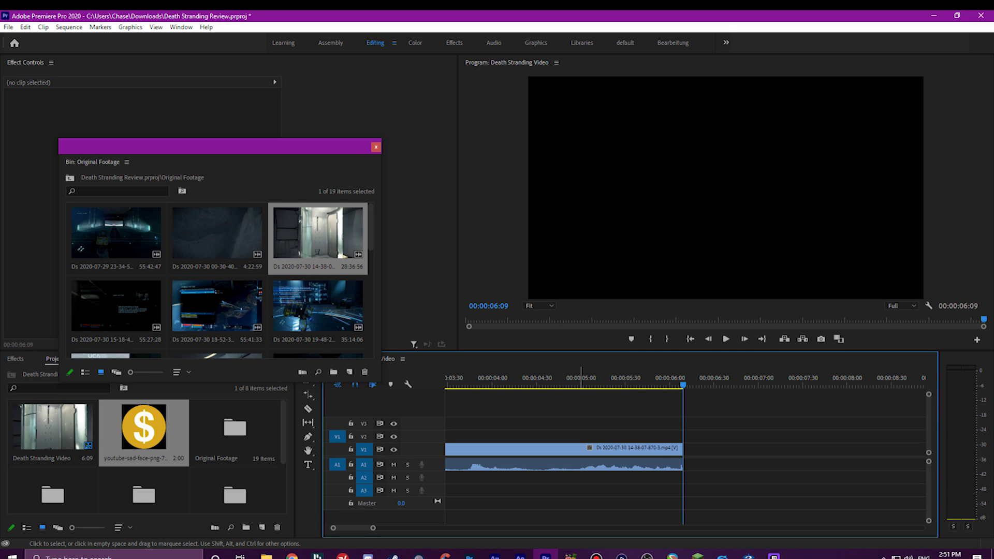
pyautogui.press('Home')
pyautogui.moveTo(518, 448); pyautogui.dragTo(744, 448)
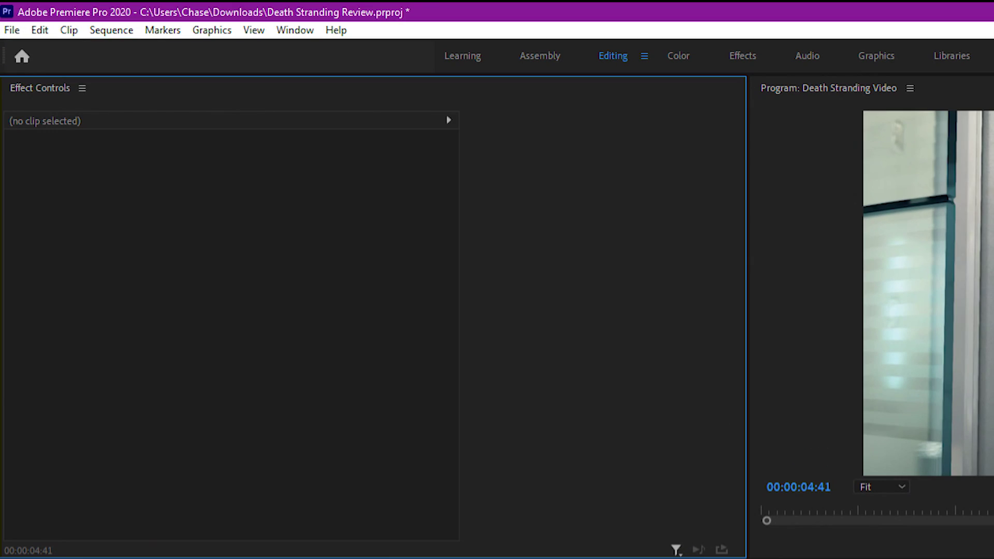
# Step: Open the settings of the Death Stranding Video sequence and inspect the available Fields options
pyautogui.click(112, 29)
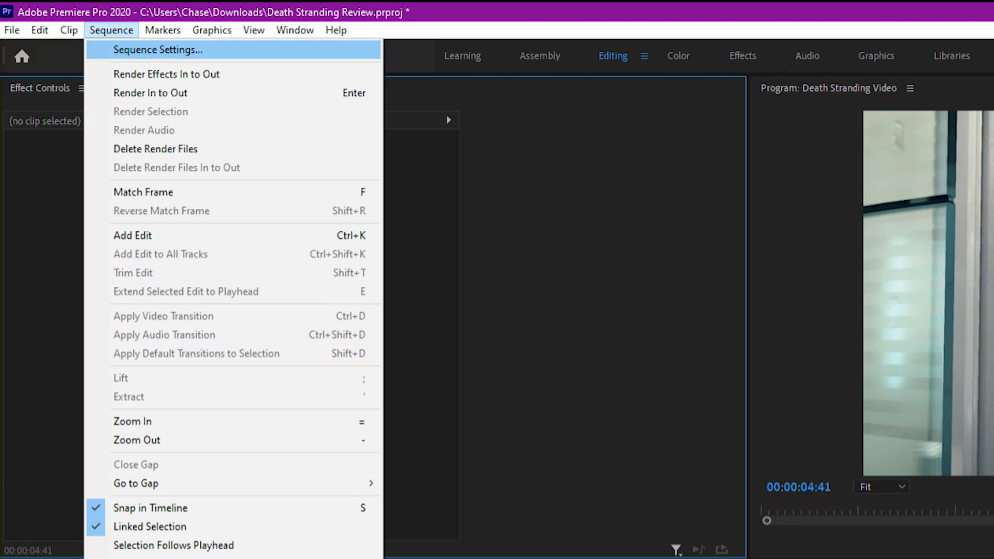
pyautogui.click(158, 49)
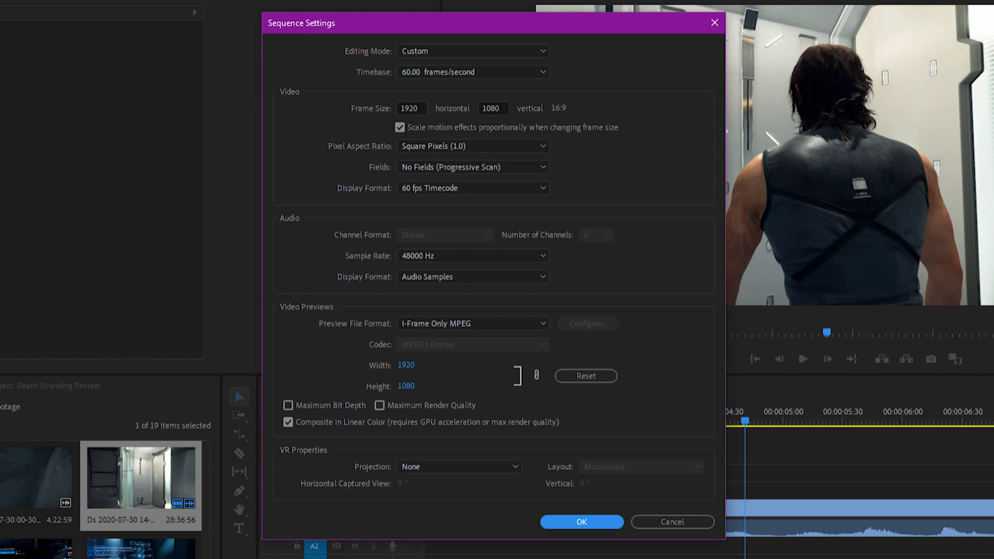
pyautogui.click(471, 166)
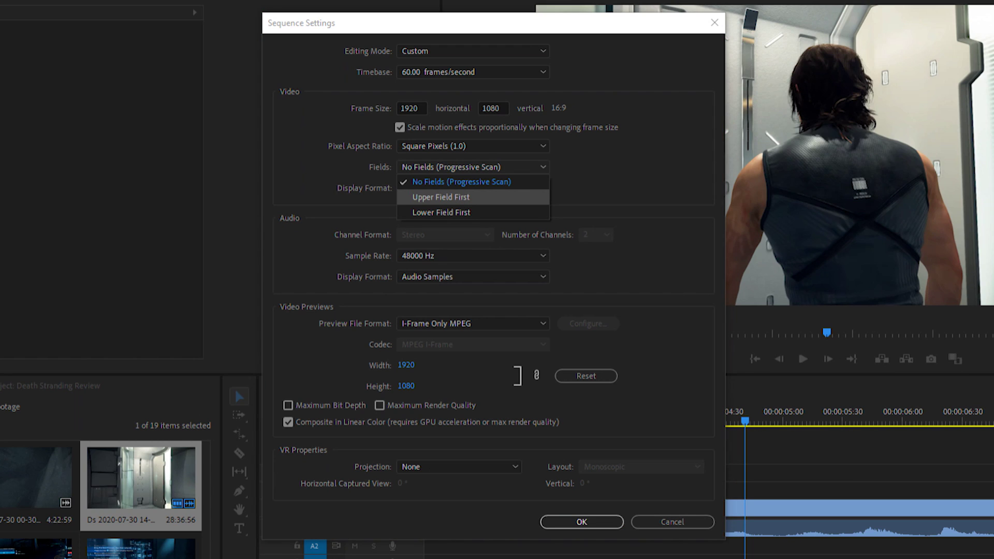
pyautogui.press('Escape')
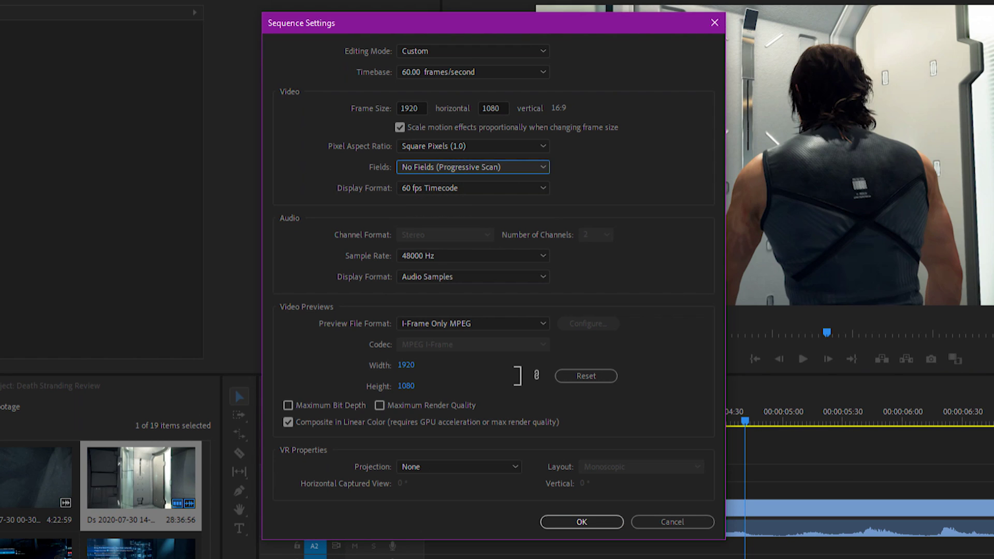
# Step: Check the video display format, audio display format and sample rate options in the sequence settings, keeping Audio Samples, and close them
pyautogui.press('Tab')
pyautogui.hotkey('alt', 'Down')
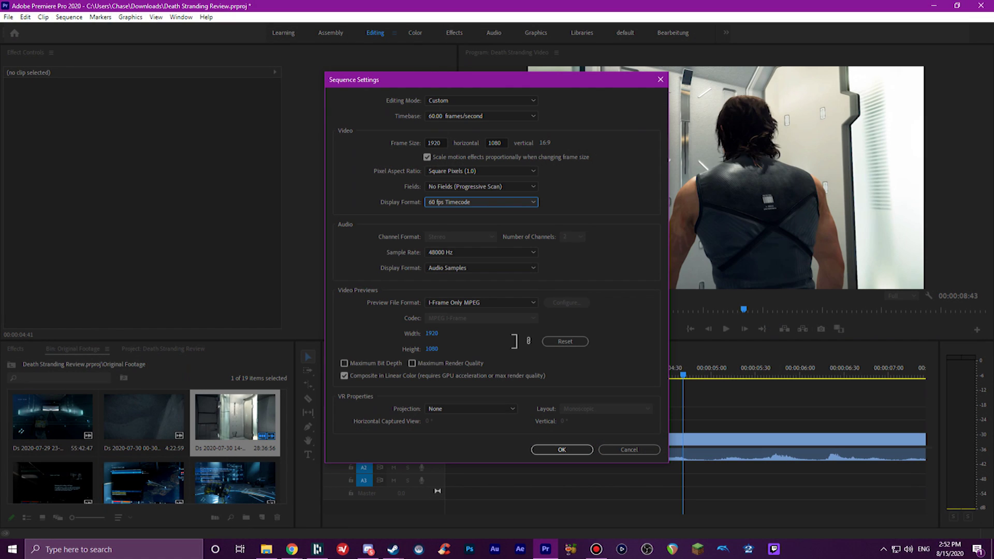
pyautogui.click(481, 268)
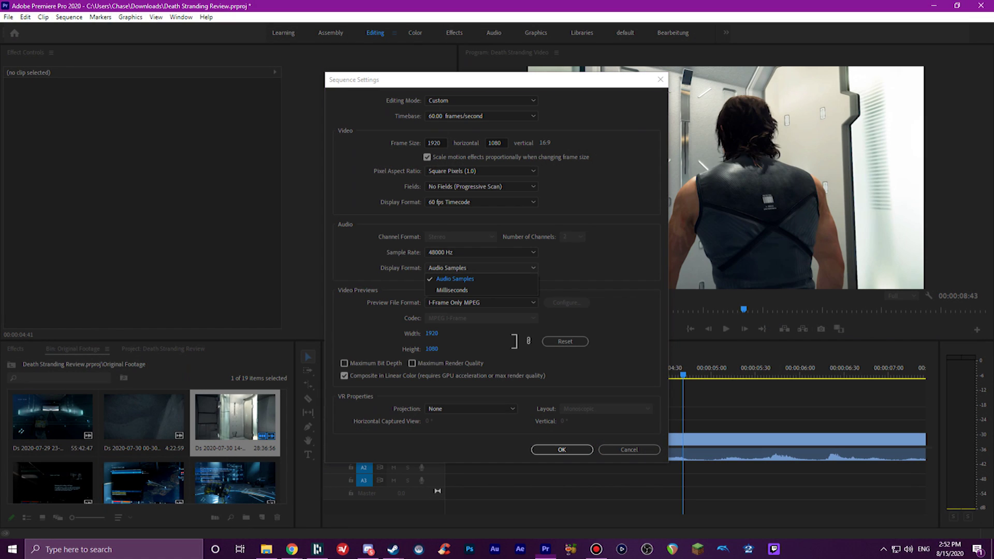
pyautogui.click(455, 278)
pyautogui.click(480, 252)
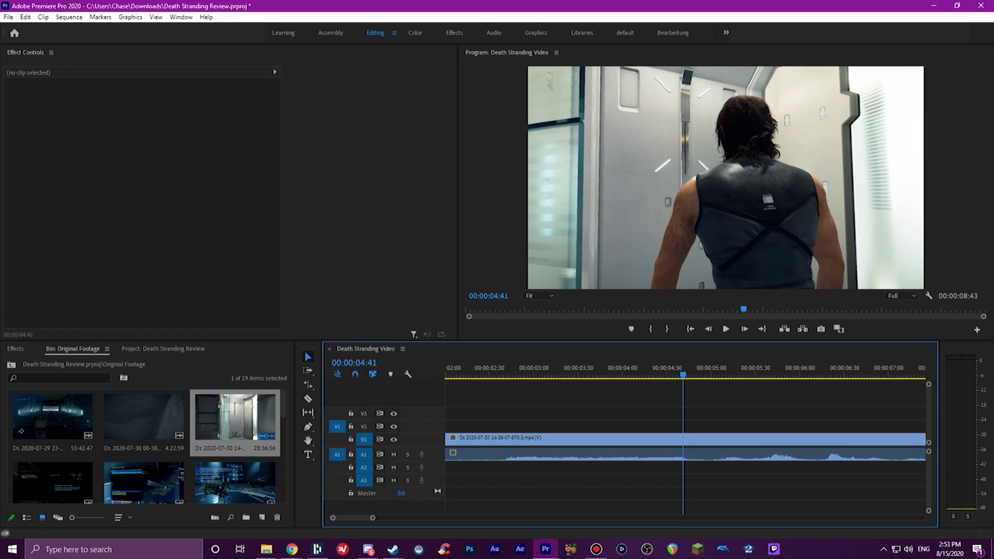
pyautogui.click(227, 202)
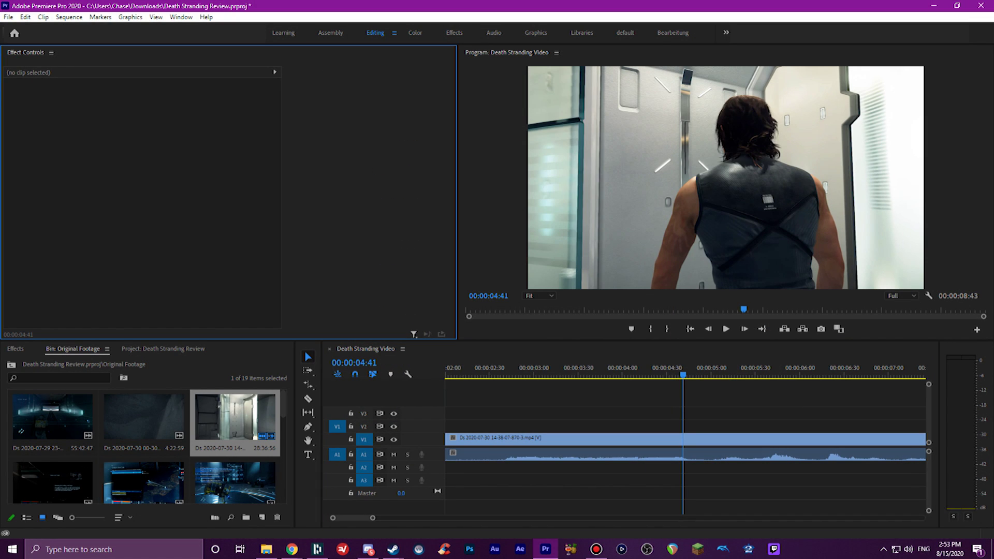
# Step: Detach the Program monitor into a floating window, enlarge it, and dock it back beside Effect Controls
pyautogui.moveTo(25, 52); pyautogui.dragTo(475, 191)
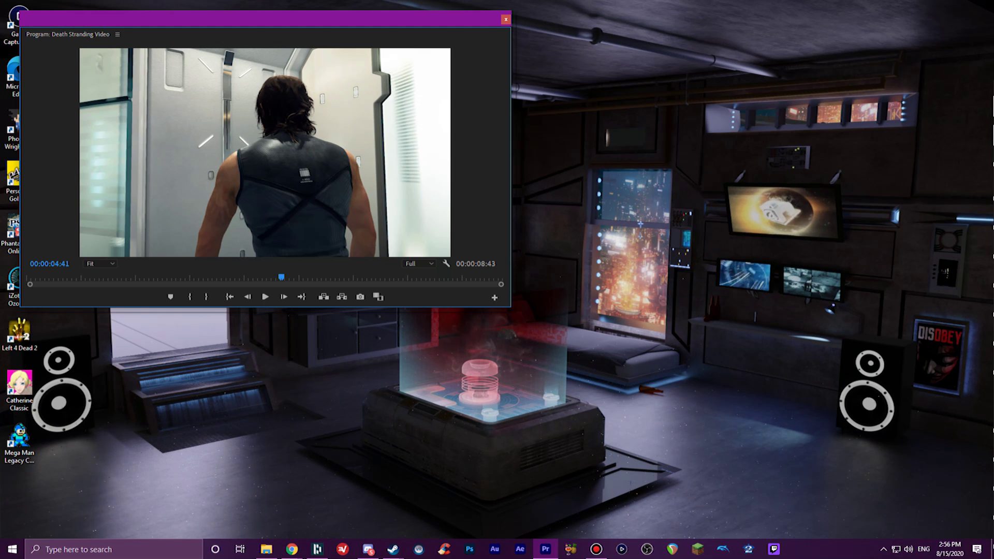
pyautogui.moveTo(511, 307); pyautogui.dragTo(978, 525)
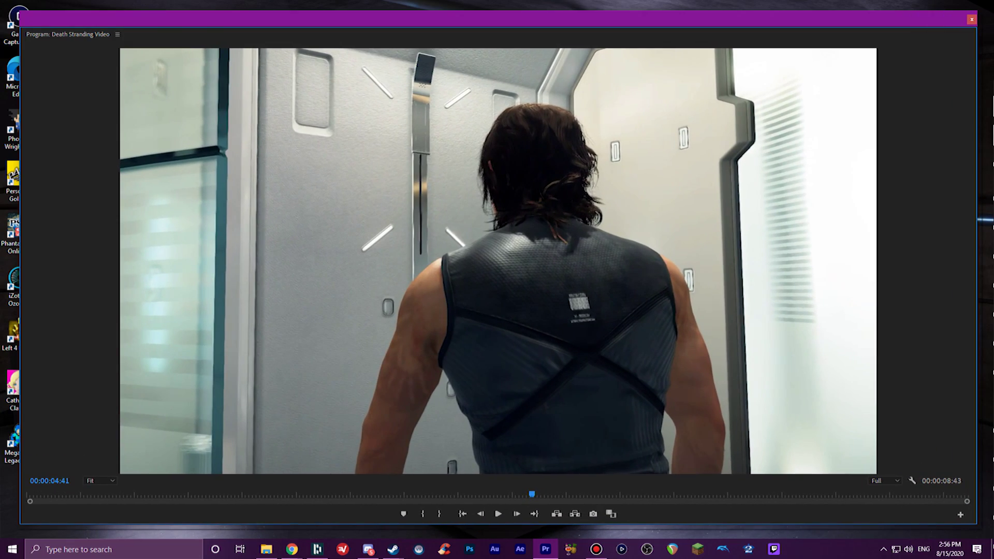
pyautogui.moveTo(621, 21); pyautogui.dragTo(561, 23)
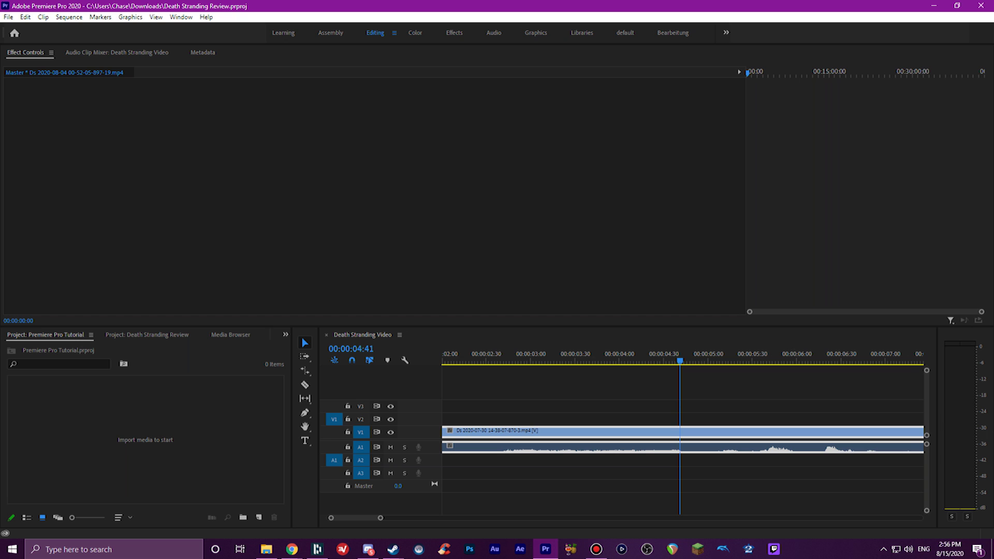
pyautogui.moveTo(992, 118); pyautogui.dragTo(986, 155)
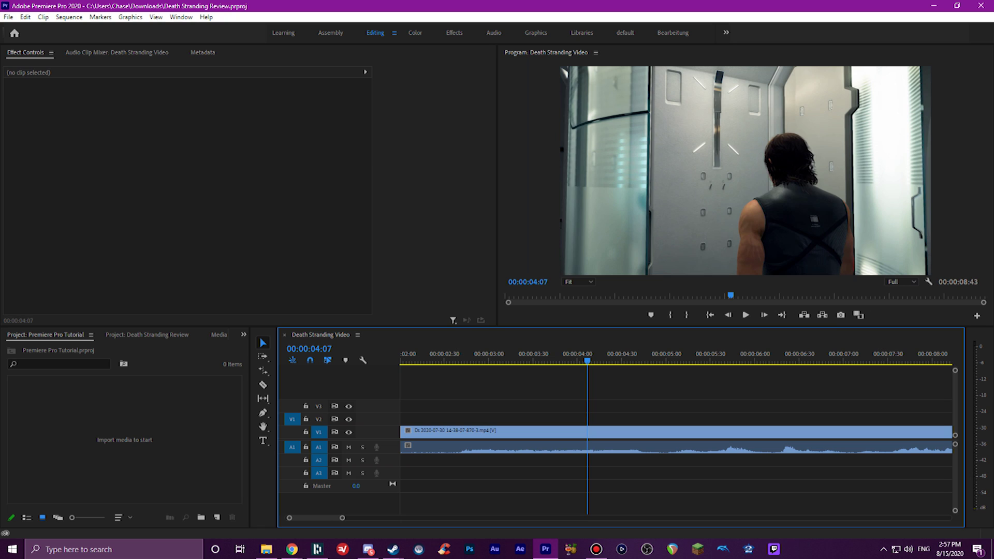
# Step: Show the Effect Controls, Audio Clip Mixer and Metadata panels in turn, and close the Metadata panel
pyautogui.hotkey('shift', '5')
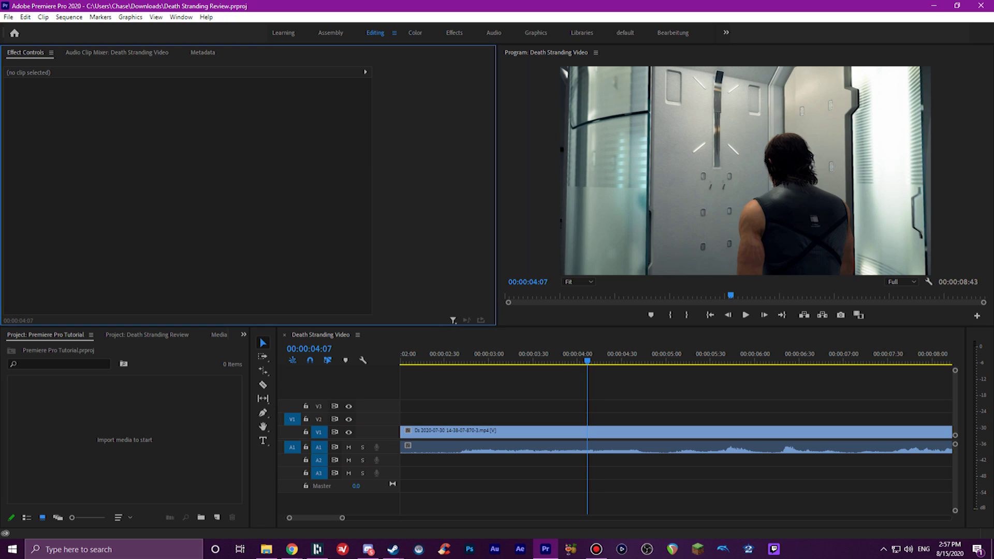
pyautogui.hotkey('shift', '9')
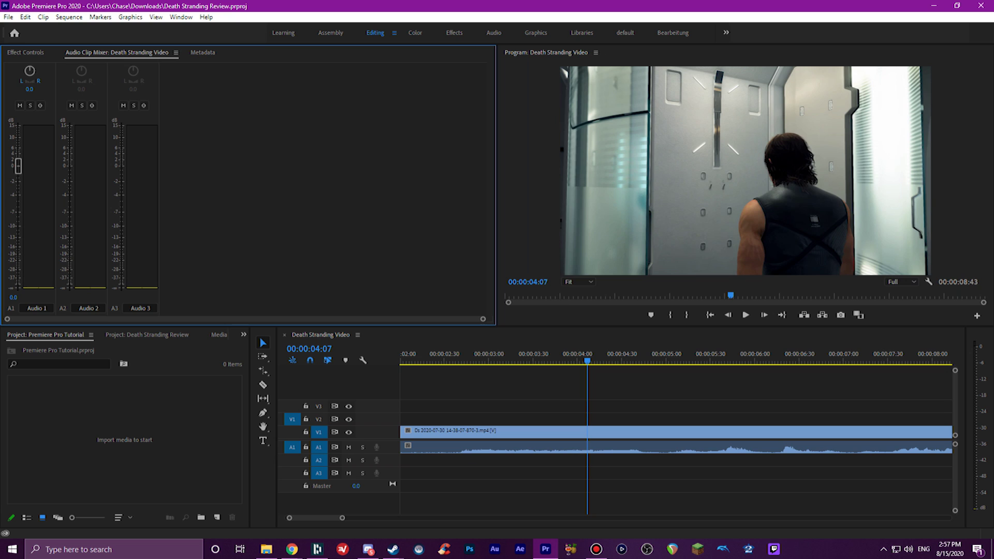
pyautogui.hotkey('ctrl', 'shift', '.')
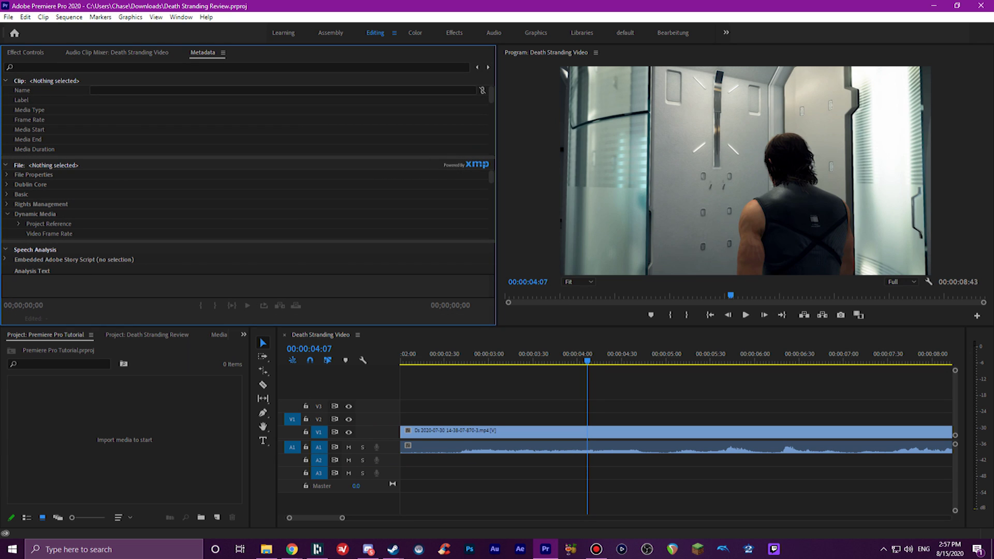
pyautogui.rightClick(202, 53)
pyautogui.click(231, 59)
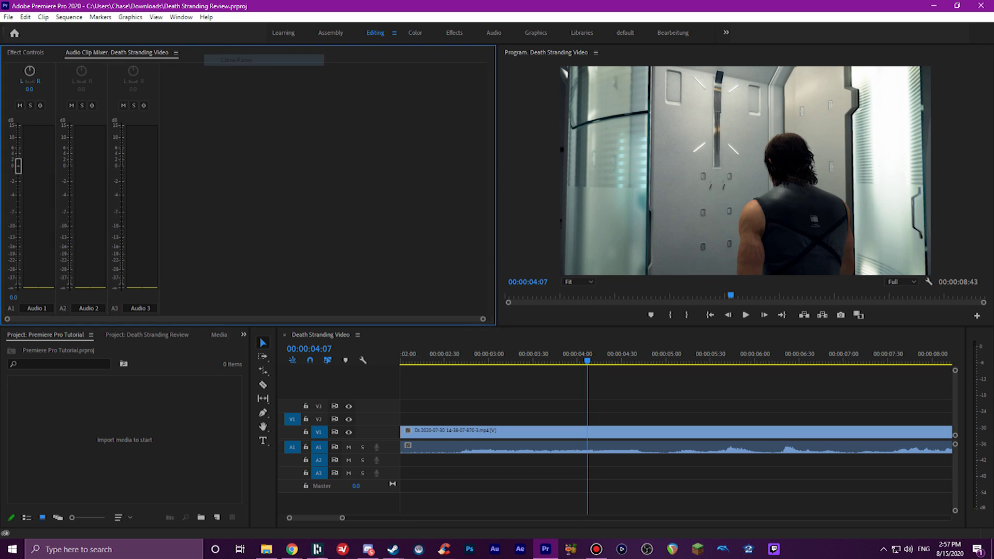
pyautogui.rightClick(159, 53)
pyautogui.press('Escape')
pyautogui.hotkey('ctrl', 'shift', ',')
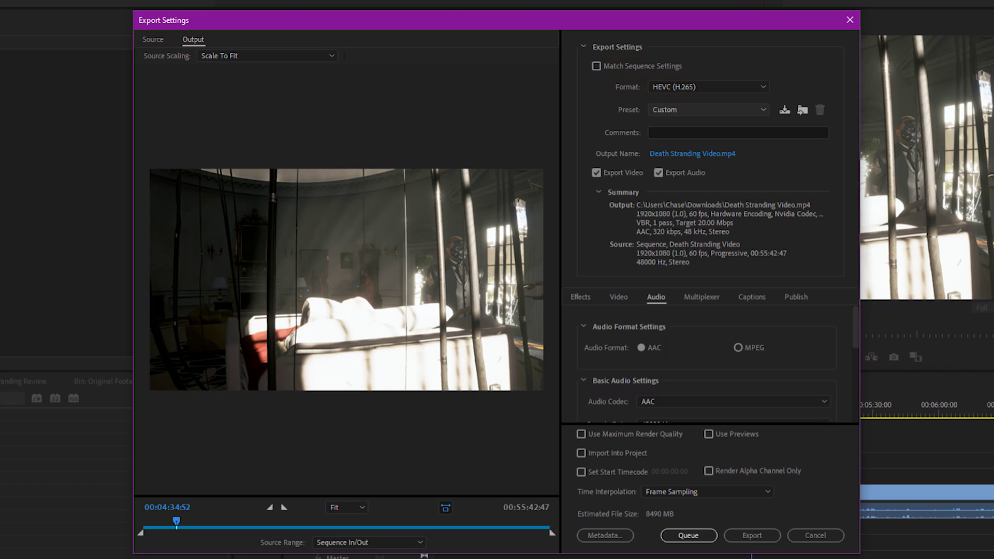
# Step: Unlink the frame size and frame rate from the source in the export video settings and open the frame rate choices
pyautogui.click(751, 87)
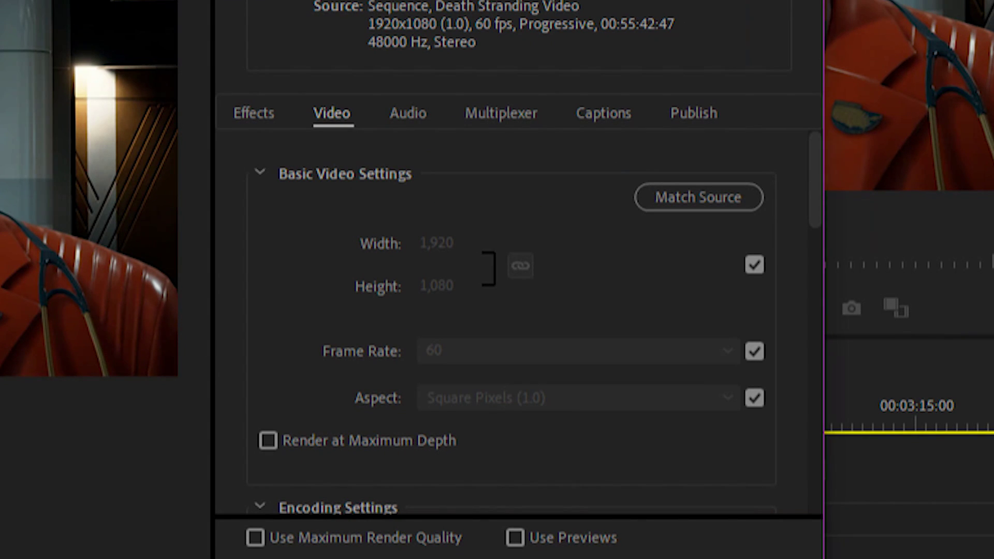
pyautogui.click(755, 265)
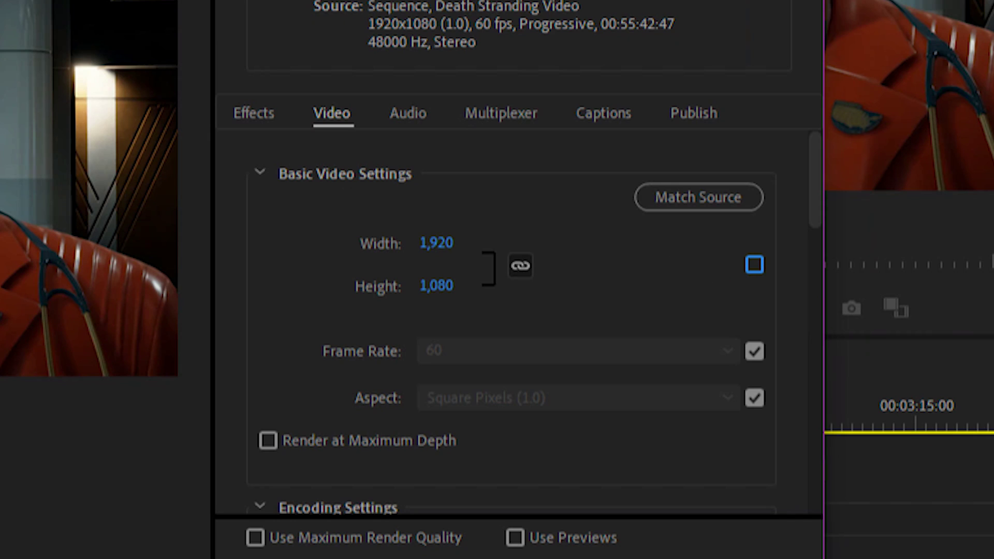
pyautogui.click(754, 352)
pyautogui.click(578, 350)
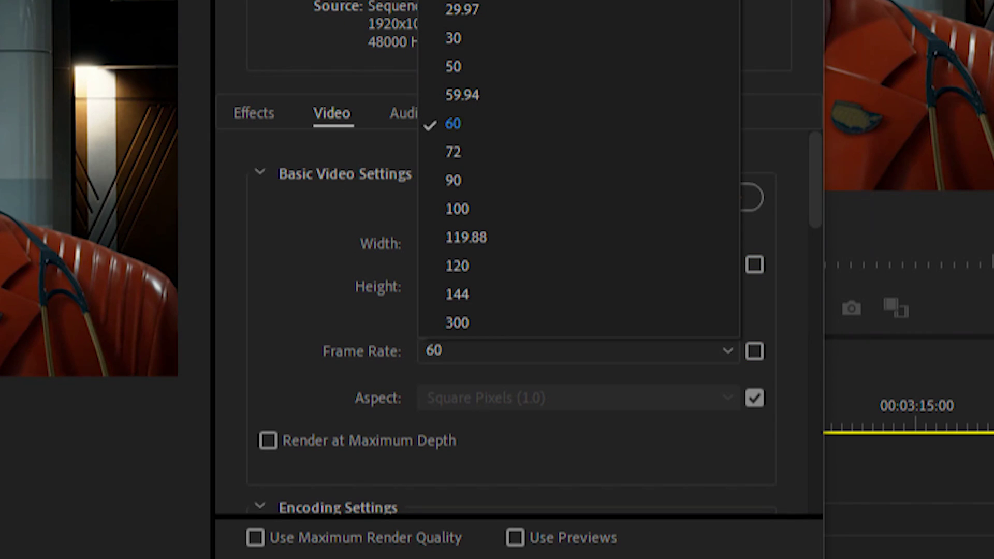
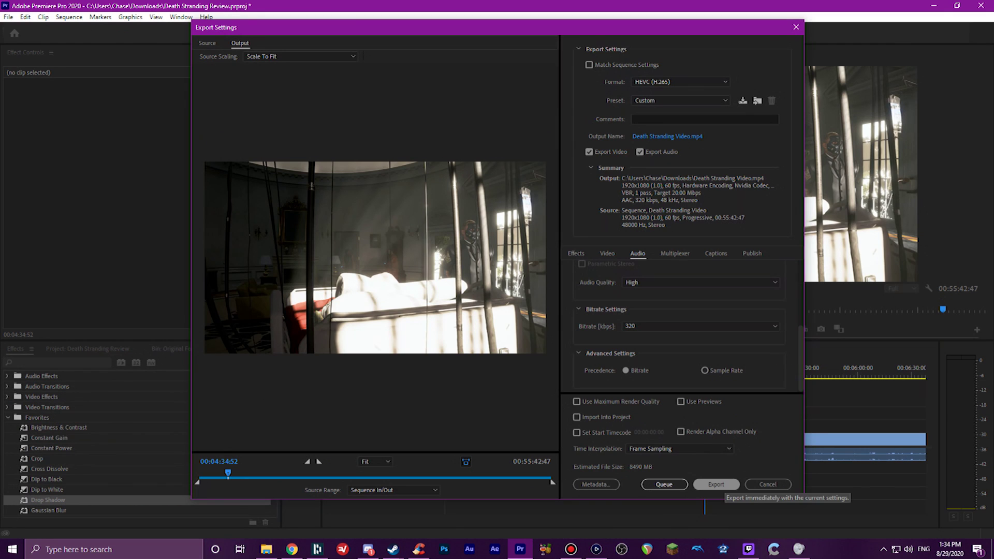
pyautogui.click(716, 485)
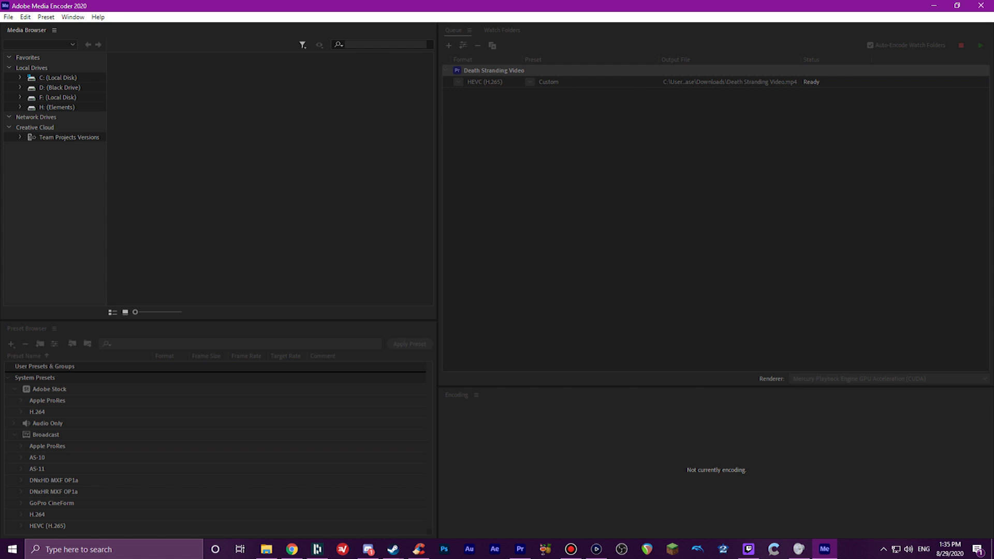
pyautogui.press('`')
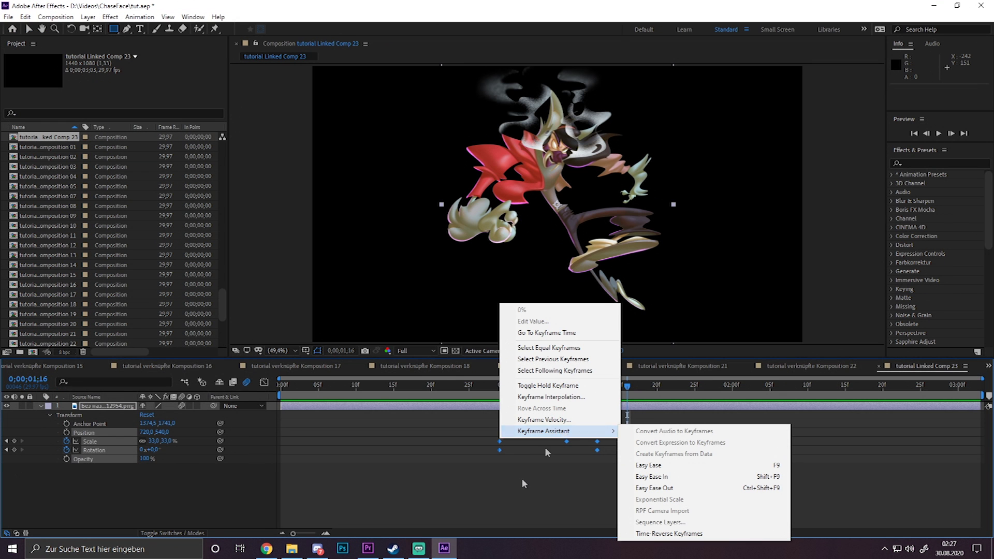
pyautogui.press('Escape')
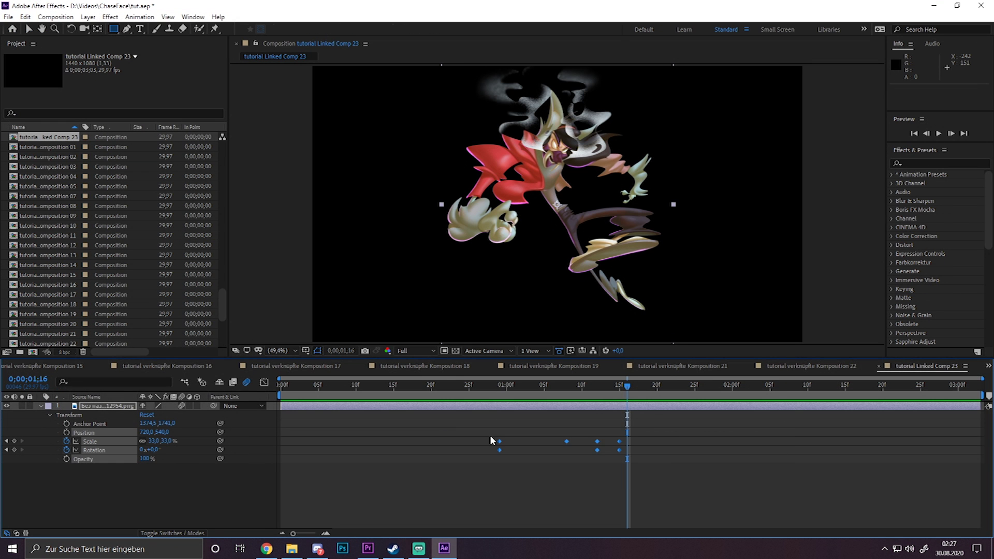
# Step: In After Effects, apply Easy Ease to the PNG layer's selected Scale and Rotation keyframes and play back the animation
pyautogui.rightClick(505, 442)
pyautogui.rightClick(499, 450)
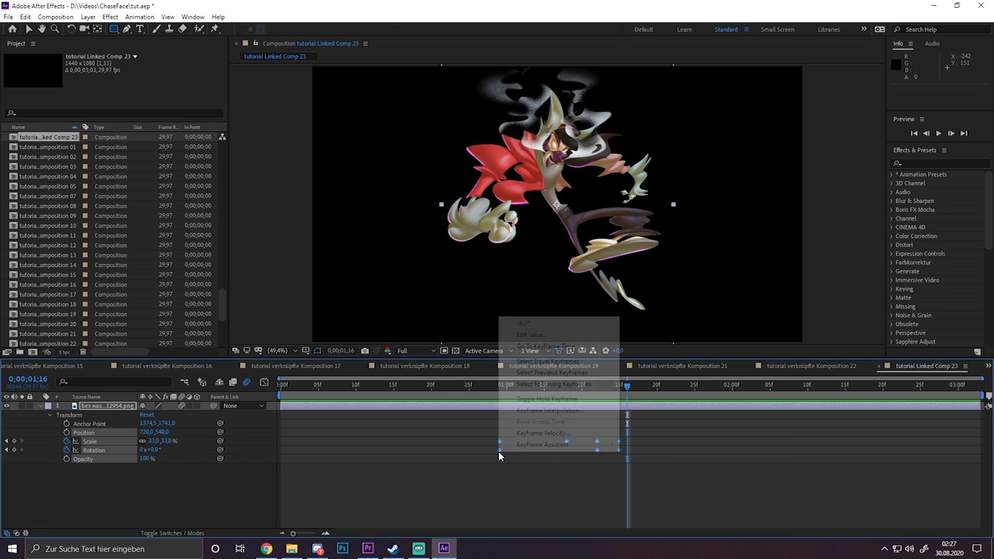
pyautogui.moveTo(541, 445)
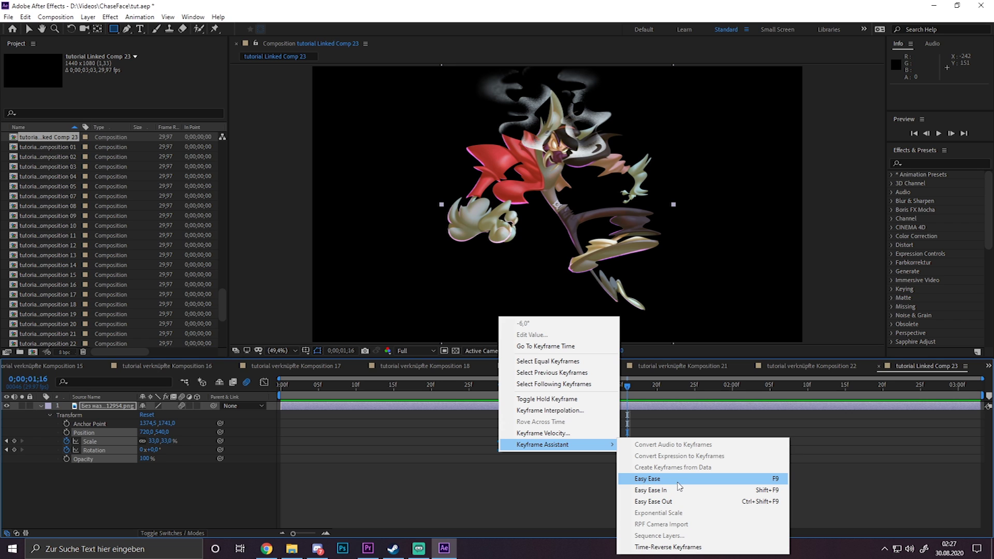
pyautogui.click(647, 479)
pyautogui.moveTo(483, 386)
pyautogui.mouseDown()
pyautogui.moveTo(508, 387)
pyautogui.moveTo(491, 387)
pyautogui.mouseUp()
pyautogui.press('space')
pyautogui.click(477, 387)
pyautogui.press('space')
pyautogui.click(484, 388)
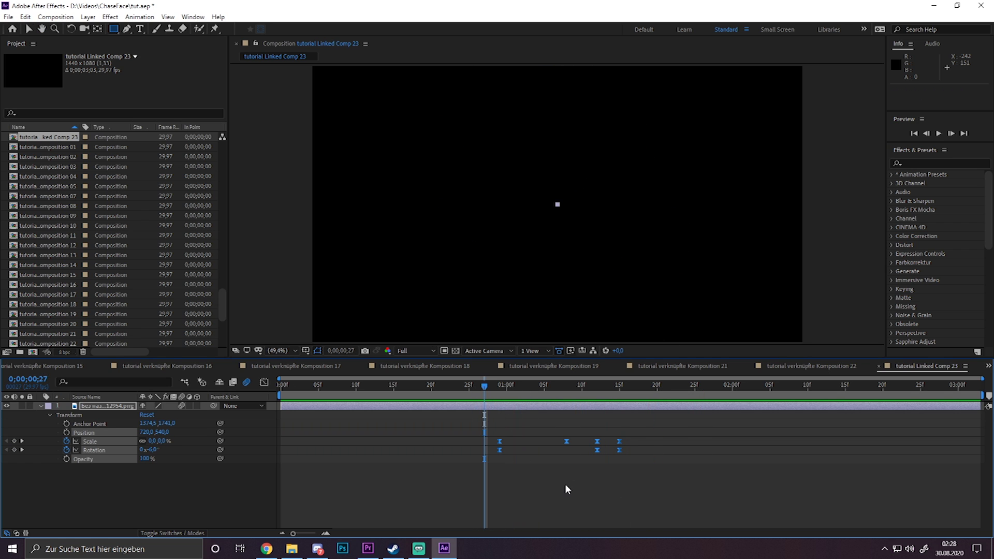
# Step: Open the Graph Editor and show only the Scale and Rotation curves of the PNG layer
pyautogui.click(265, 383)
pyautogui.scroll(2, 569, 481)
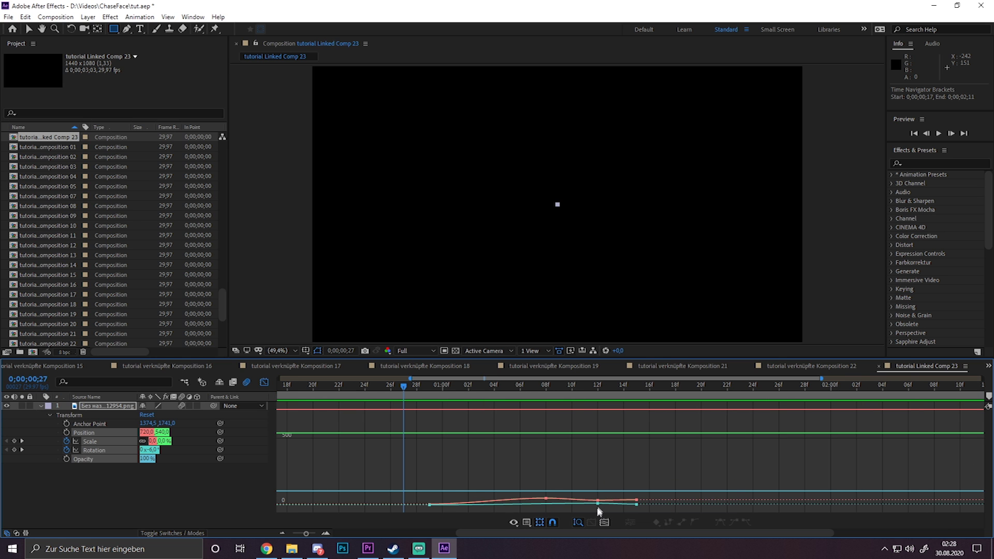
pyautogui.click(254, 494)
pyautogui.click(92, 442)
pyautogui.keyDown('shift'); pyautogui.click(93, 450); pyautogui.keyUp('shift')
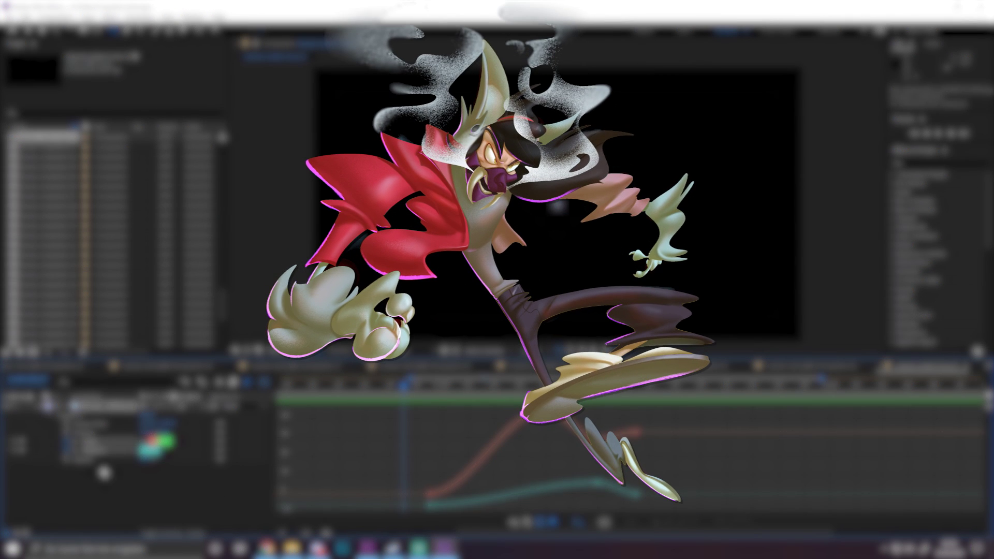
pyautogui.click(269, 476)
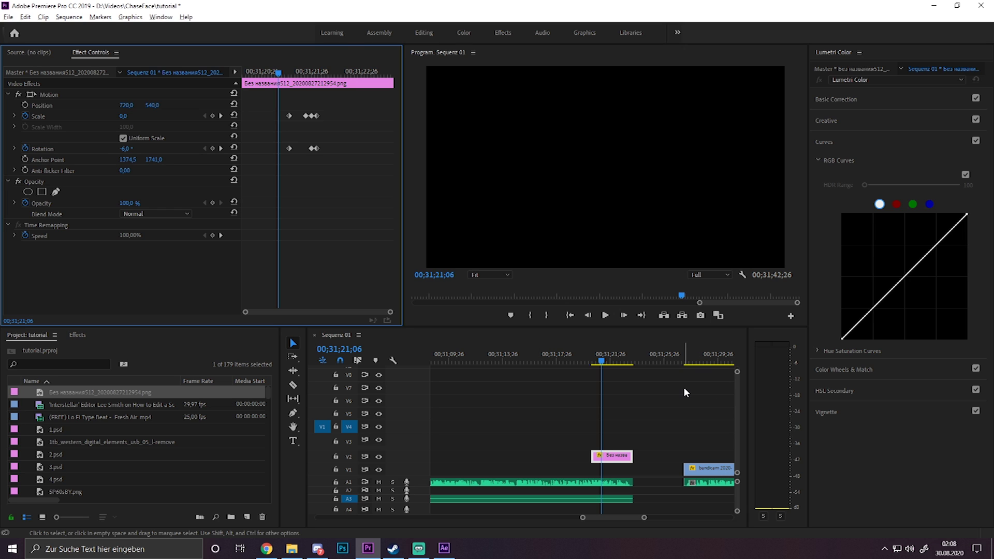
# Step: In Premiere Pro, play back the PNG clip's scale and rotation keyframe animation twice
pyautogui.press('space')
pyautogui.press('space')
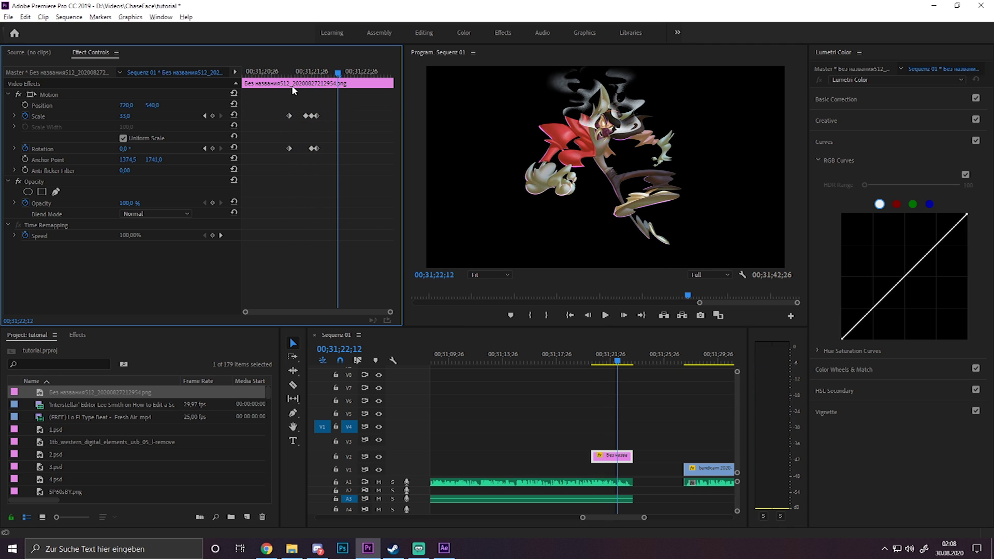
pyautogui.moveTo(296, 73)
pyautogui.mouseDown()
pyautogui.moveTo(312, 73)
pyautogui.moveTo(288, 73)
pyautogui.mouseUp()
pyautogui.press('space')
pyautogui.press('space')
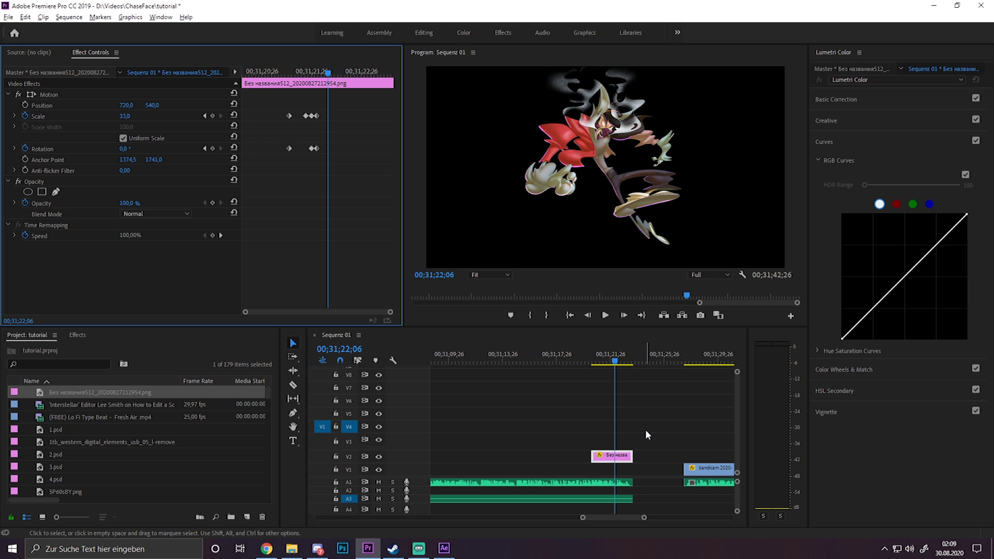
pyautogui.rightClick(318, 116)
pyautogui.click(292, 253)
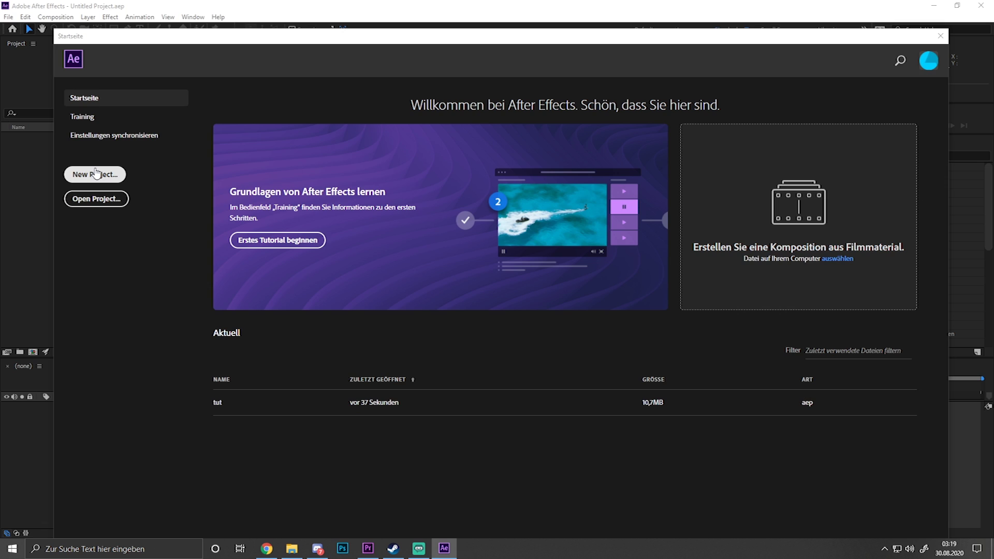
# Step: In After Effects, create a new project and add the composition Comp 1 with the HDTV 1080 29,97 preset
pyautogui.click(94, 174)
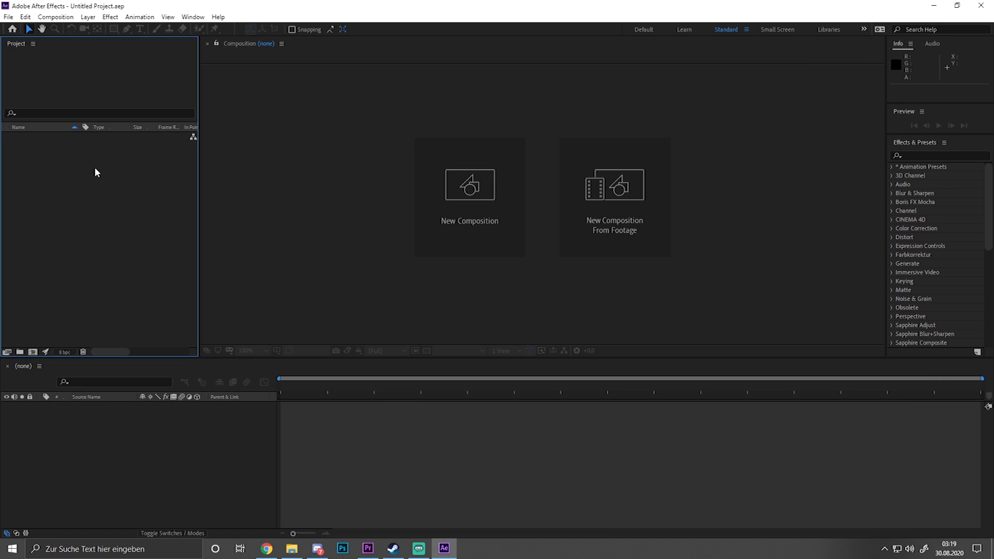
pyautogui.rightClick(71, 213)
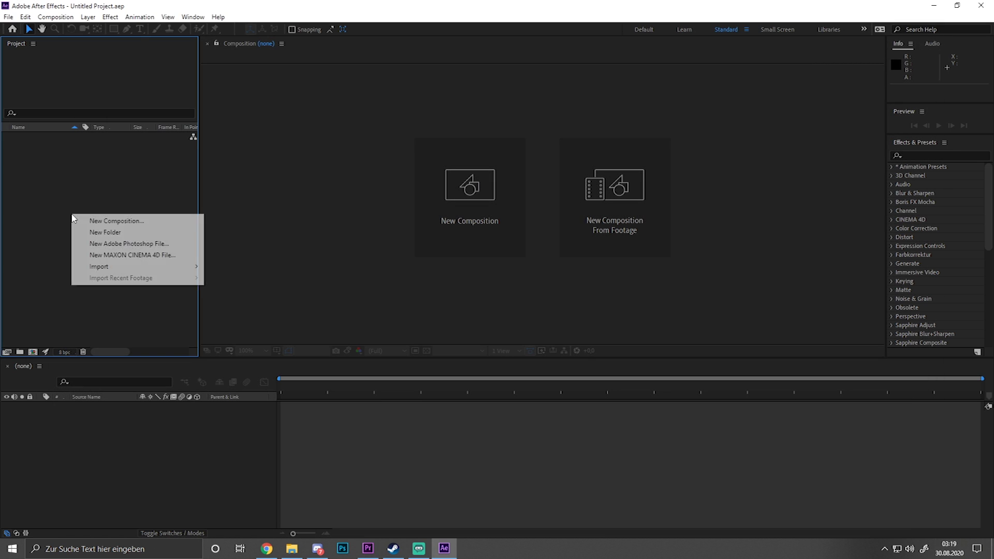
pyautogui.click(113, 218)
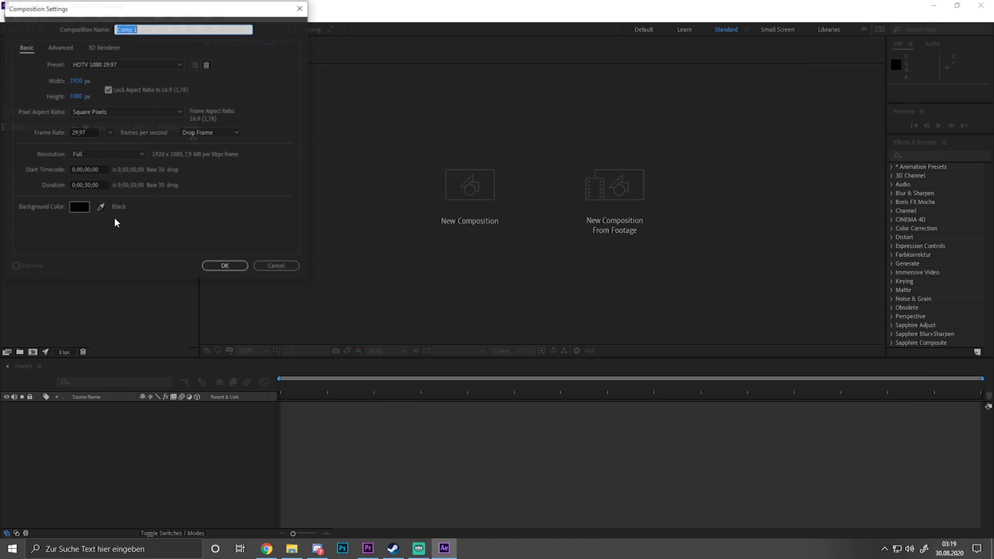
pyautogui.click(225, 266)
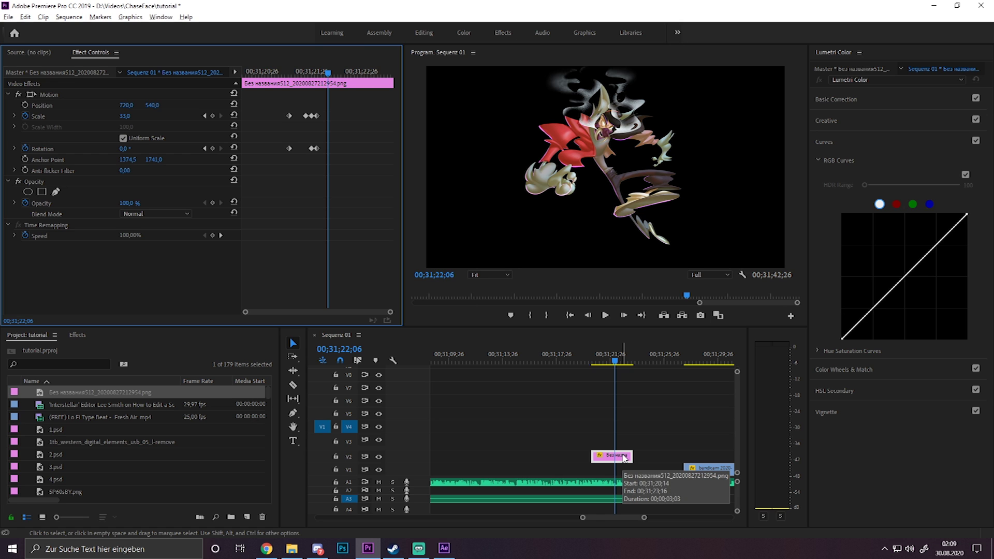
# Step: Back in Premiere Pro, replace the PNG clip on V2 with an After Effects composition and scrub through the linked composition
pyautogui.rightClick(624, 458)
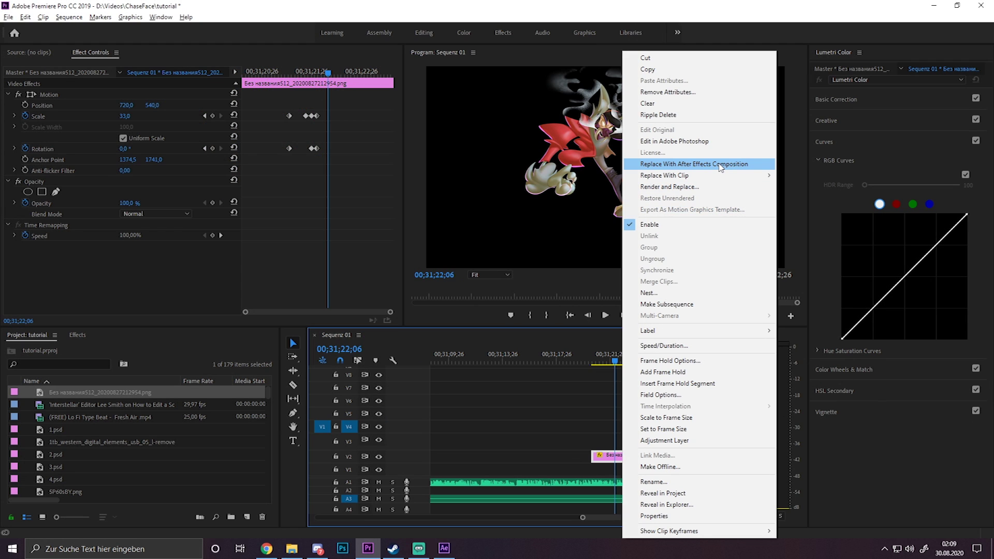
pyautogui.click(720, 164)
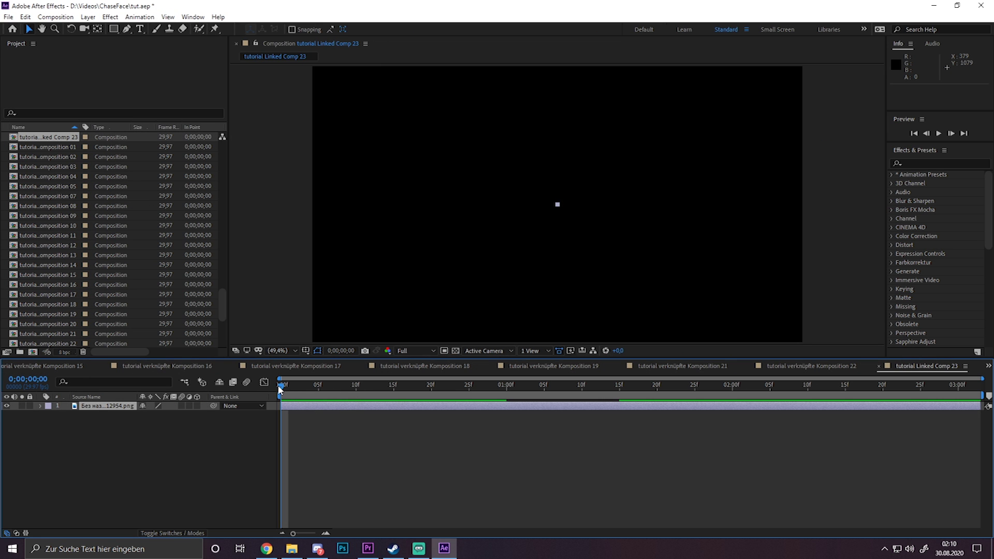
pyautogui.moveTo(285, 387); pyautogui.dragTo(625, 386)
pyautogui.hotkey('alt', 'Tab')
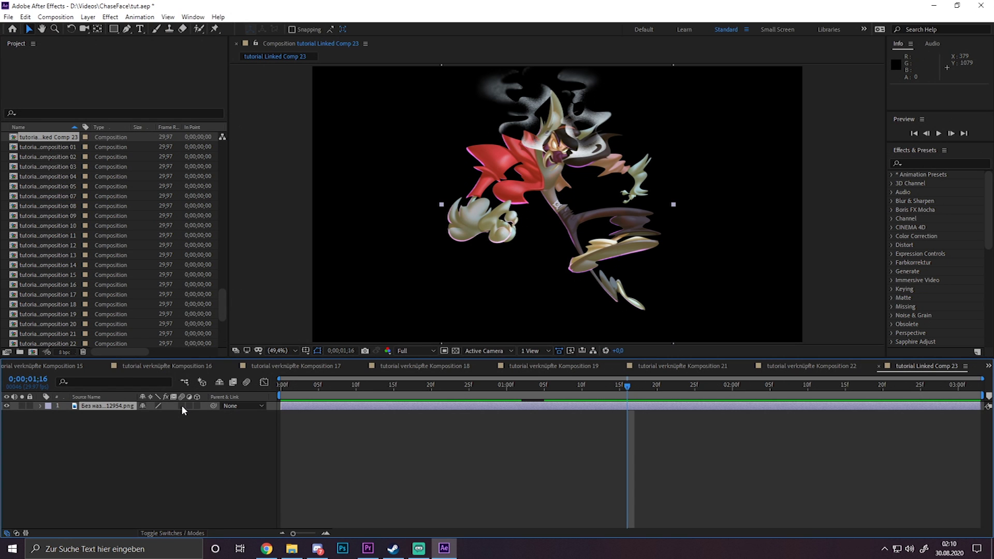
# Step: Enable motion blur for the PNG layer and for the composition, and scrub through the animation
pyautogui.click(217, 337)
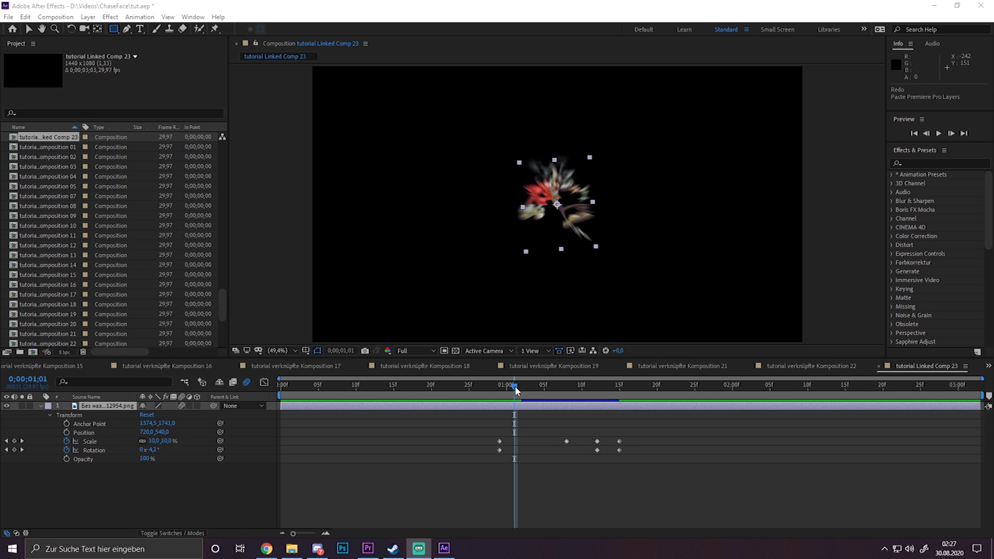
pyautogui.moveTo(515, 386); pyautogui.dragTo(629, 393)
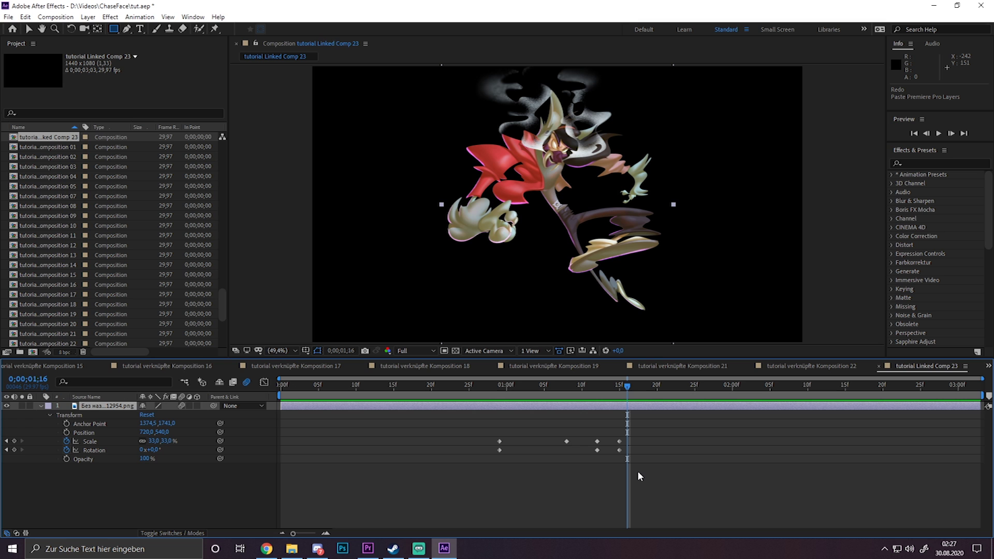
# Step: Select all Scale and Rotation keyframes, apply Easy Ease to them, and preview the eased animation
pyautogui.moveTo(638, 470); pyautogui.dragTo(440, 429)
pyautogui.rightClick(499, 450)
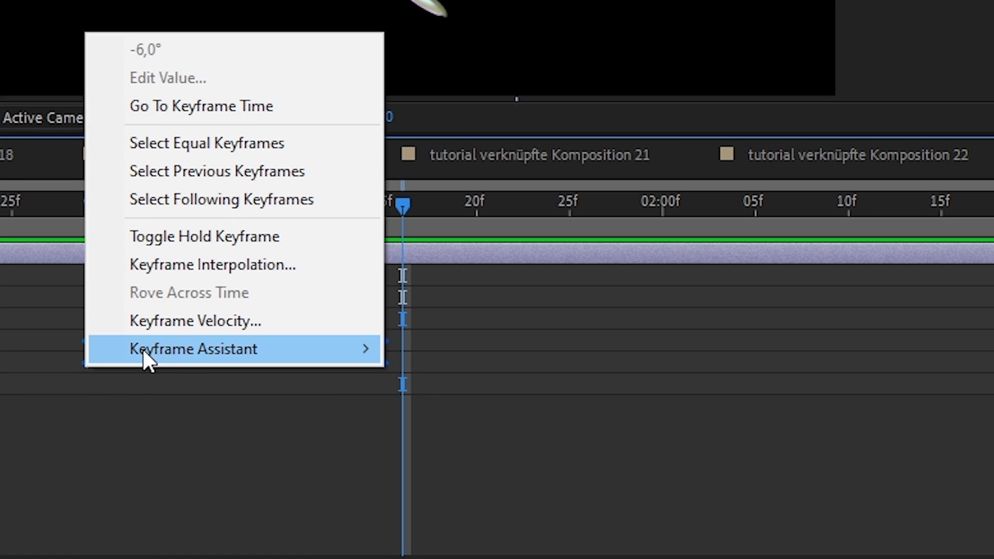
pyautogui.moveTo(539, 444)
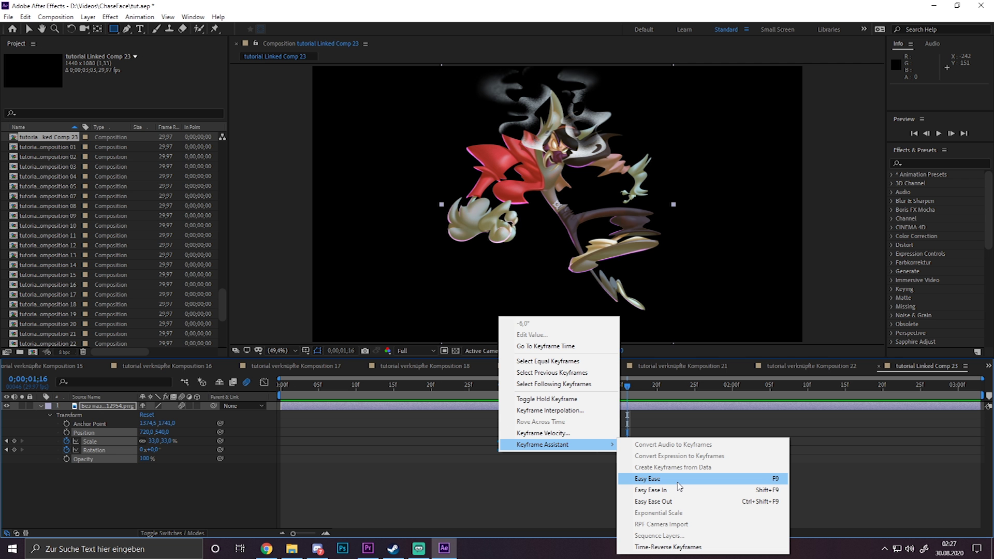
pyautogui.click(647, 479)
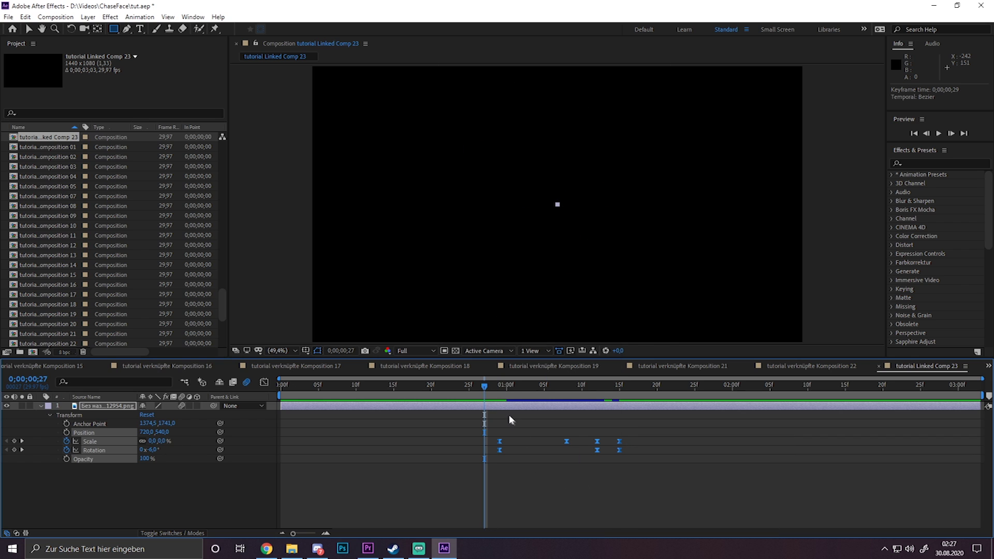
pyautogui.moveTo(484, 387)
pyautogui.mouseDown()
pyautogui.moveTo(523, 387)
pyautogui.moveTo(491, 386)
pyautogui.mouseUp()
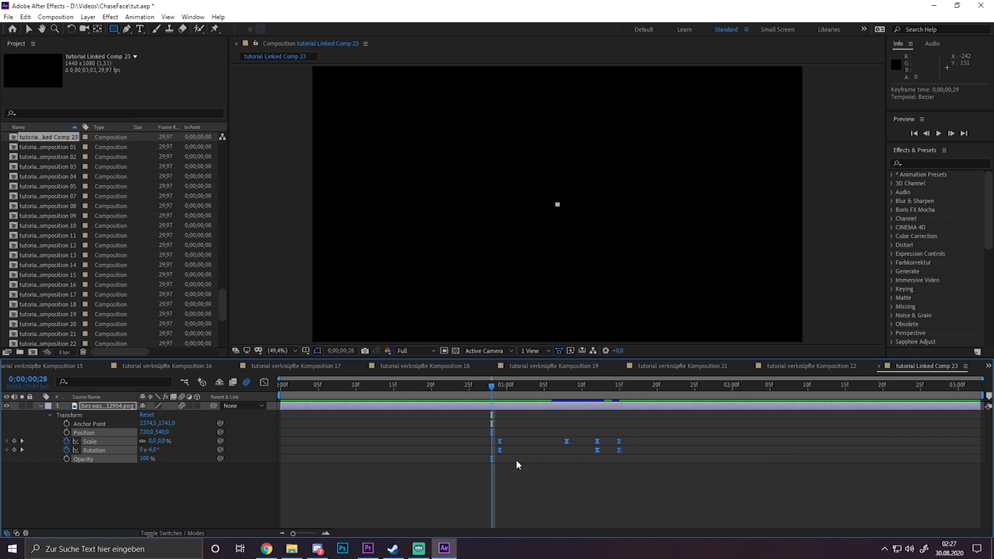
pyautogui.press('space')
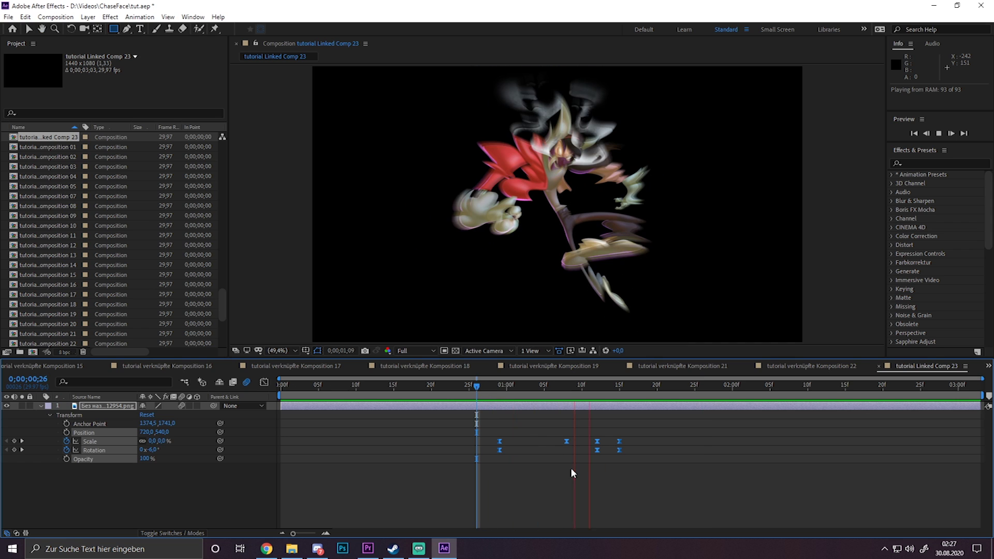
pyautogui.press('space')
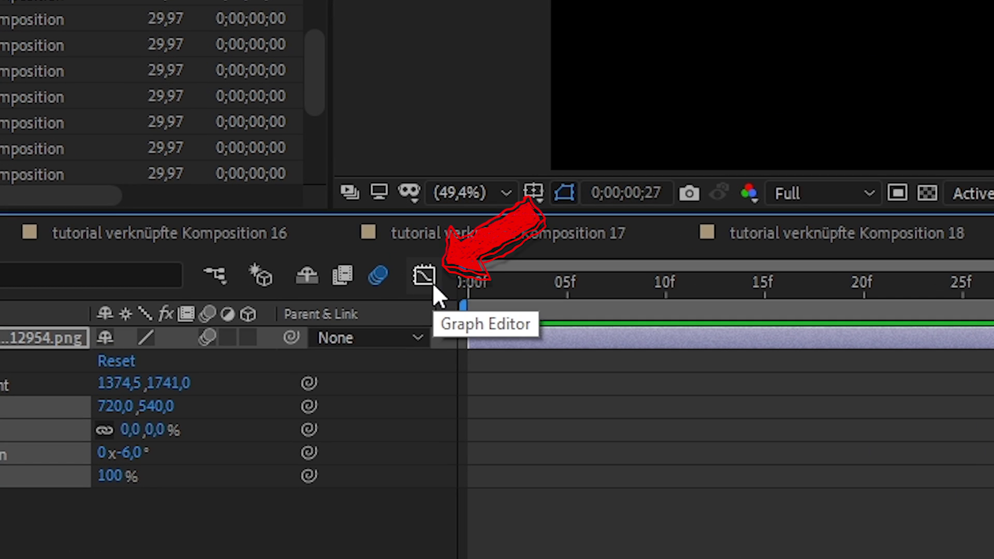
# Step: Open the Graph Editor zoomed in on the keyframes and display only the Scale and Rotation curves together
pyautogui.click(434, 285)
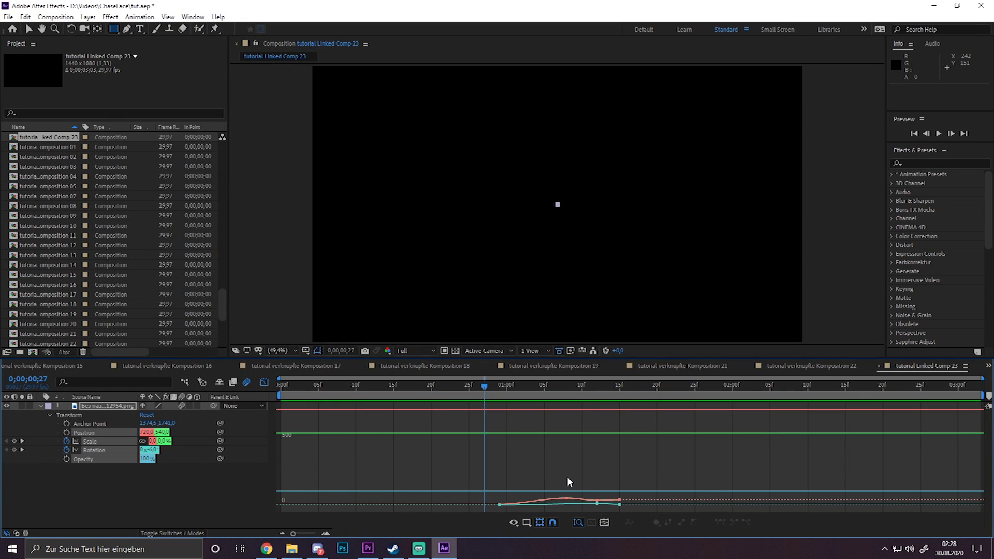
pyautogui.scroll(3, 568, 478)
pyautogui.scroll(-2, 567, 478)
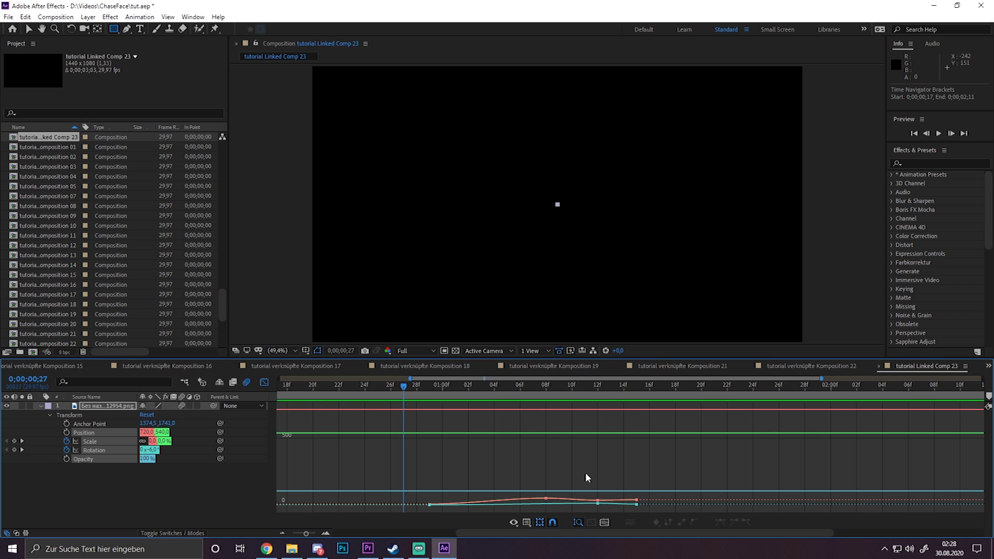
pyautogui.click(129, 479)
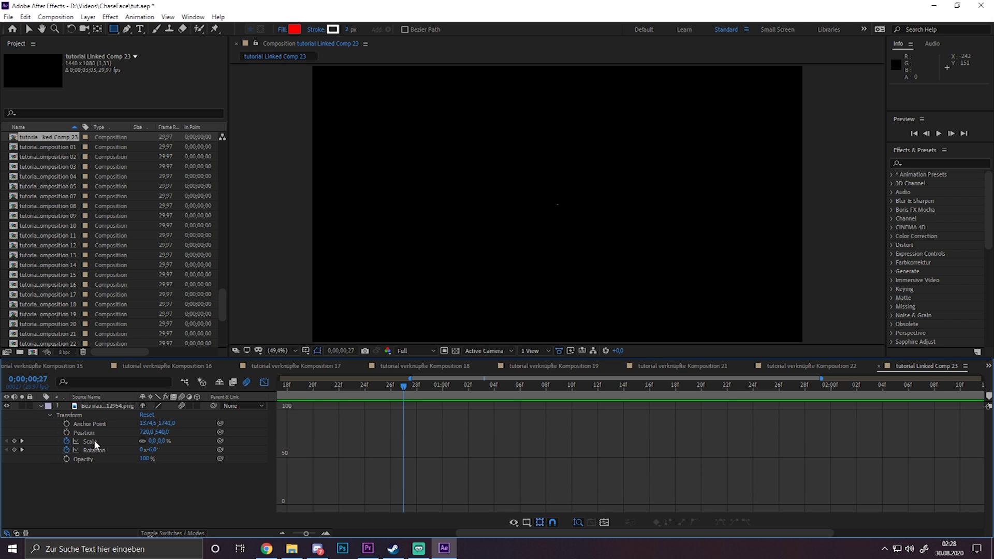
pyautogui.click(95, 442)
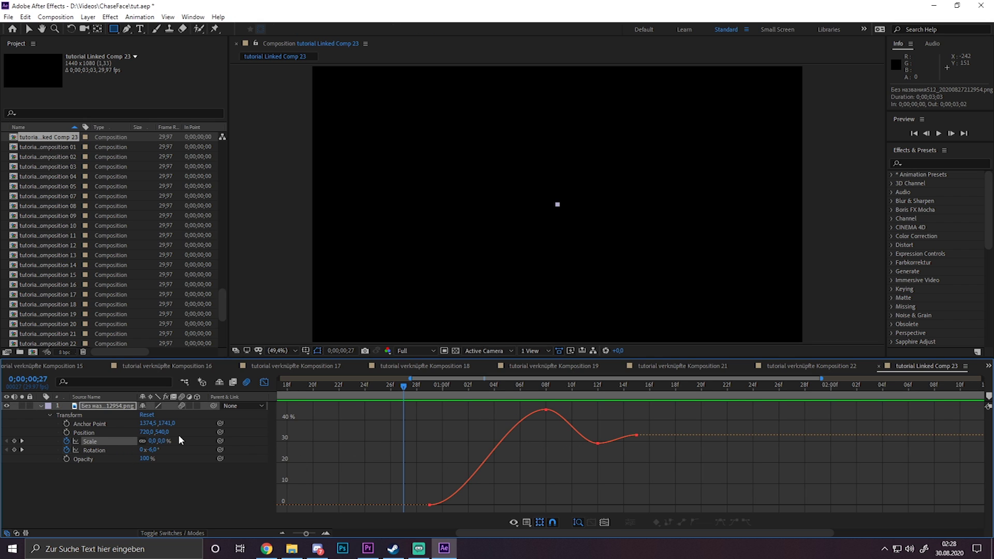
pyautogui.click(98, 450)
pyautogui.click(90, 441)
pyautogui.keyDown('shift'); pyautogui.click(97, 450); pyautogui.keyUp('shift')
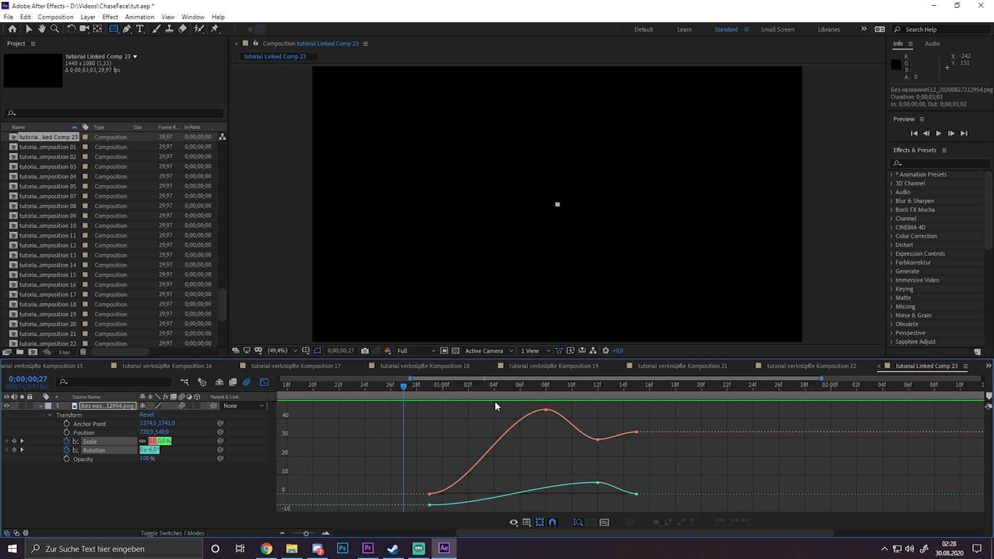
# Step: Place the playhead at 0;00;01;10 and move the Scale curve's peak keyframe one frame earlier and down to about 40,58 %
pyautogui.moveTo(403, 387); pyautogui.dragTo(572, 388)
pyautogui.click(546, 409)
pyautogui.click(503, 408)
pyautogui.click(537, 412)
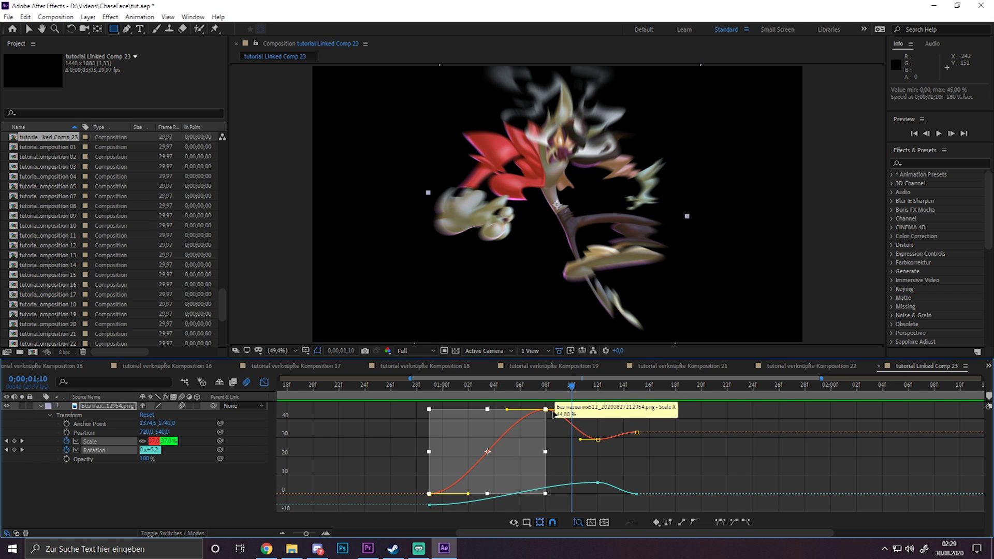
pyautogui.click(551, 429)
pyautogui.click(545, 410)
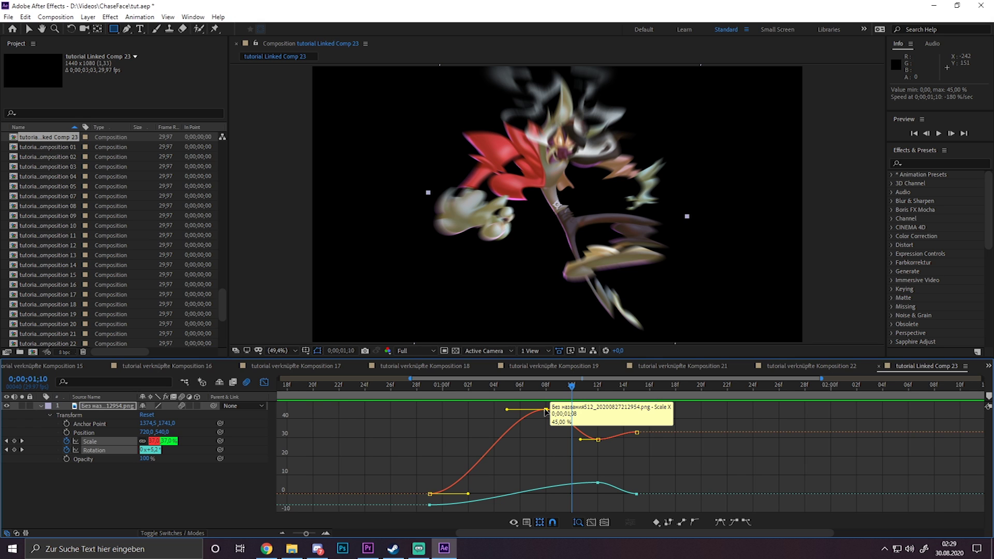
pyautogui.moveTo(546, 411); pyautogui.dragTo(536, 416)
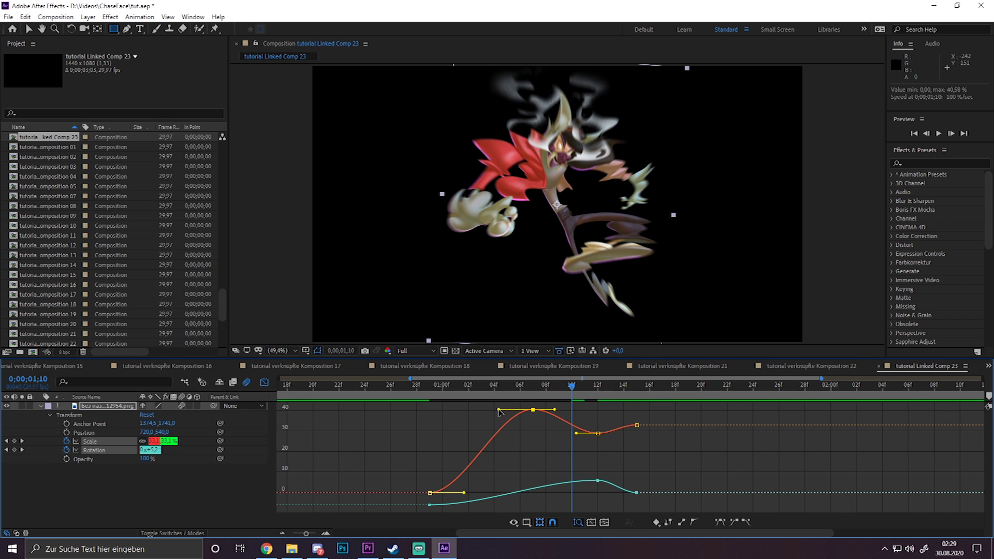
# Step: Reshape the Scale curve with the peak at about 37 % and the last keyframe at 0;00;01;17, about 34,2 %, and preview the motion
pyautogui.moveTo(498, 409); pyautogui.dragTo(532, 419)
pyautogui.moveTo(468, 389); pyautogui.dragTo(429, 395)
pyautogui.press('space')
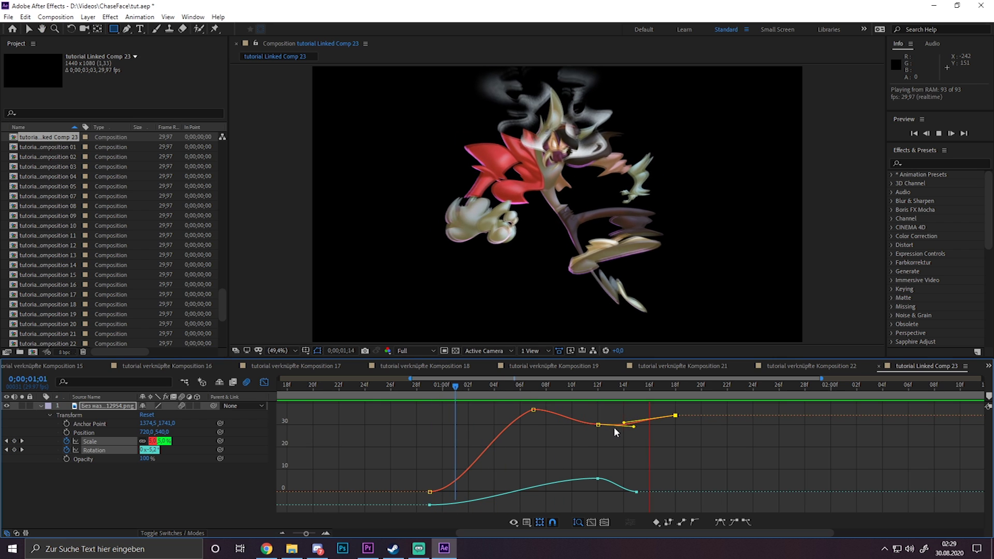
pyautogui.press('space')
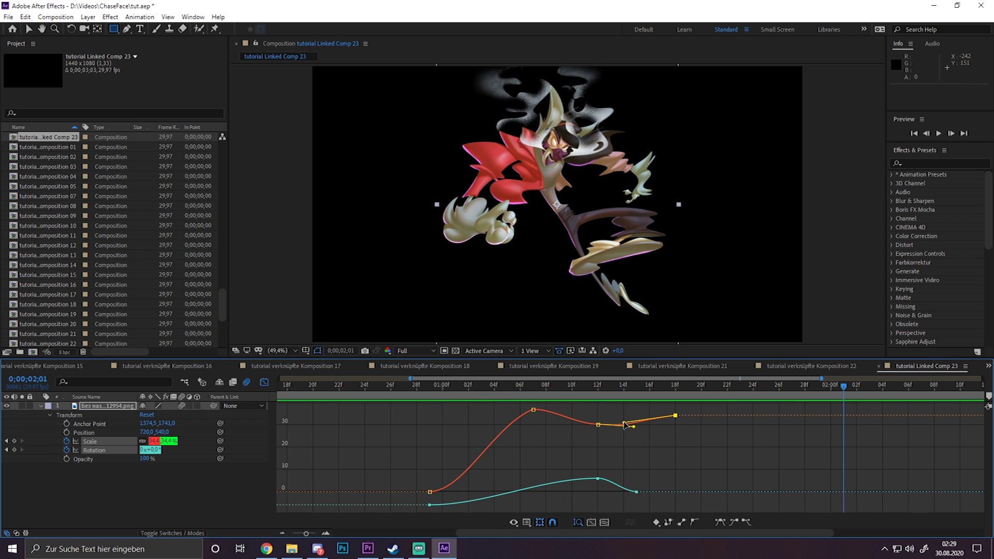
pyautogui.moveTo(625, 424); pyautogui.dragTo(663, 416)
pyautogui.moveTo(598, 425); pyautogui.dragTo(597, 429)
pyautogui.click(665, 447)
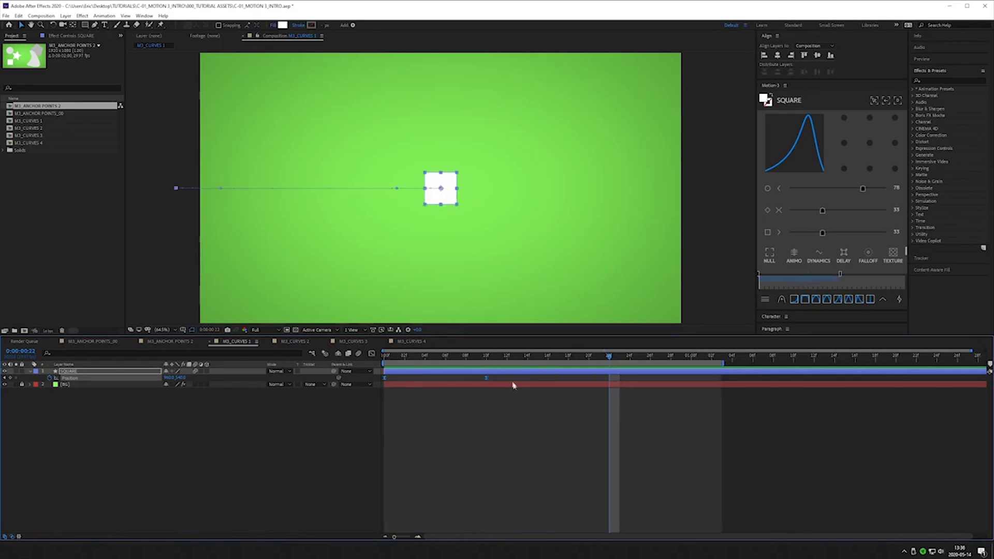
# Step: Select both Position keyframes of the SQUARE layer, raise the first Motion 3 easing slider and preview the move
pyautogui.moveTo(511, 379); pyautogui.dragTo(371, 391)
pyautogui.moveTo(862, 189); pyautogui.dragTo(887, 197)
pyautogui.press('space')
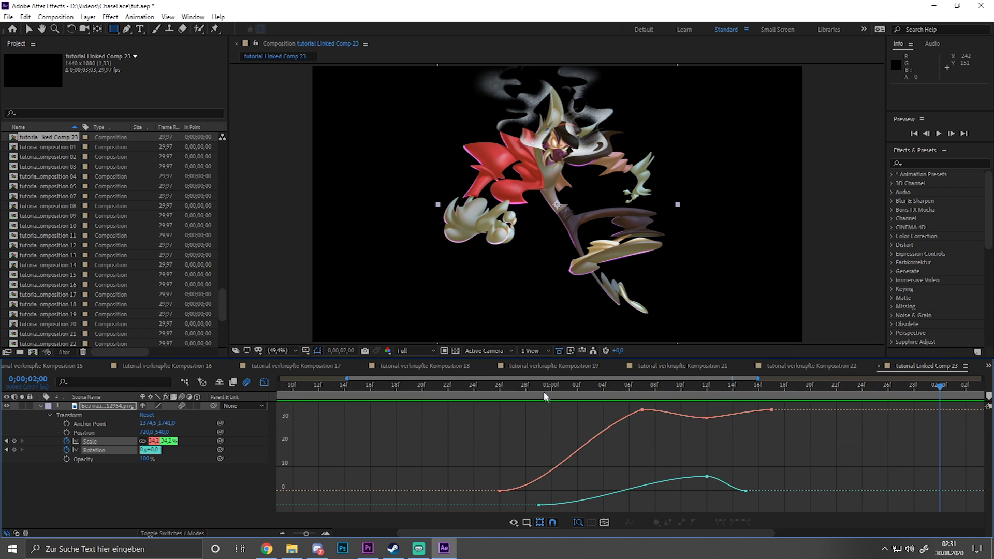
# Step: Preview the PNG layer's eased animation and return the timeline from the Graph Editor to the keyframe view, with the playhead near 0;00;01;00
pyautogui.press('space')
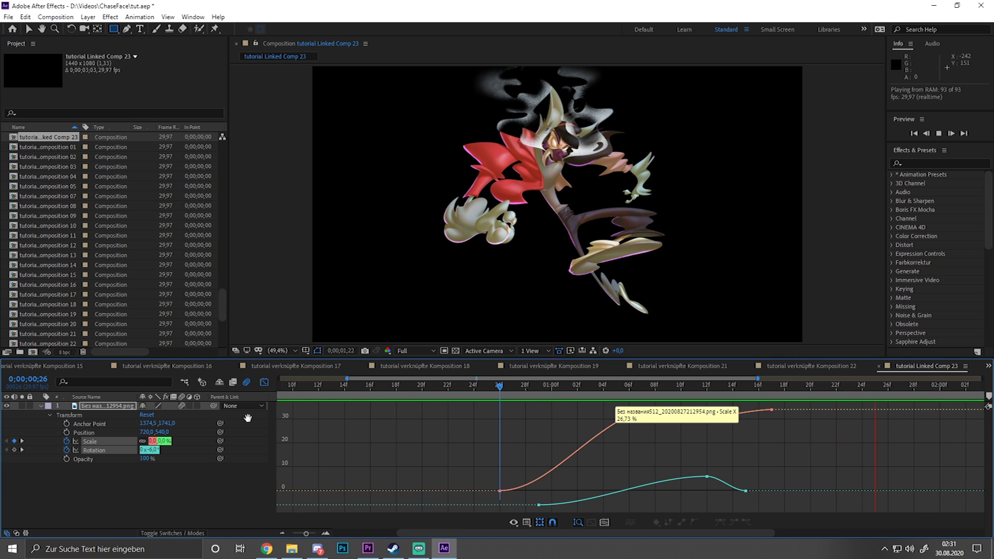
pyautogui.press('space')
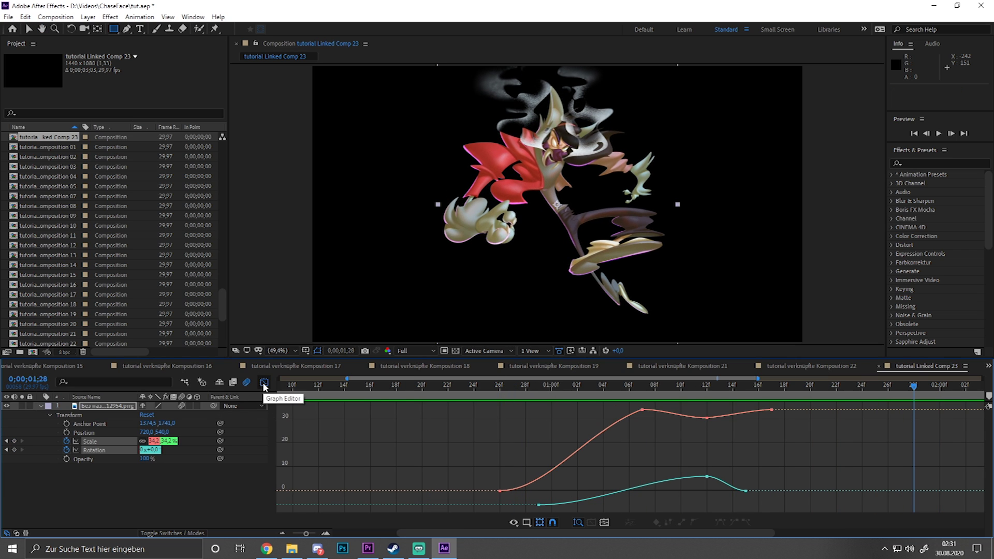
pyautogui.click(264, 383)
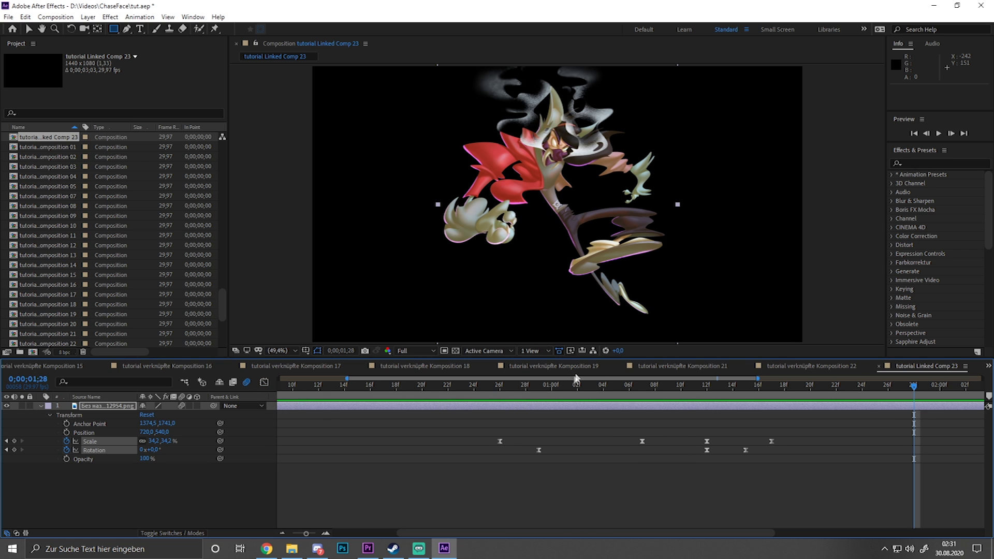
pyautogui.click(552, 386)
pyautogui.moveTo(498, 393); pyautogui.dragTo(460, 401)
pyautogui.click(547, 481)
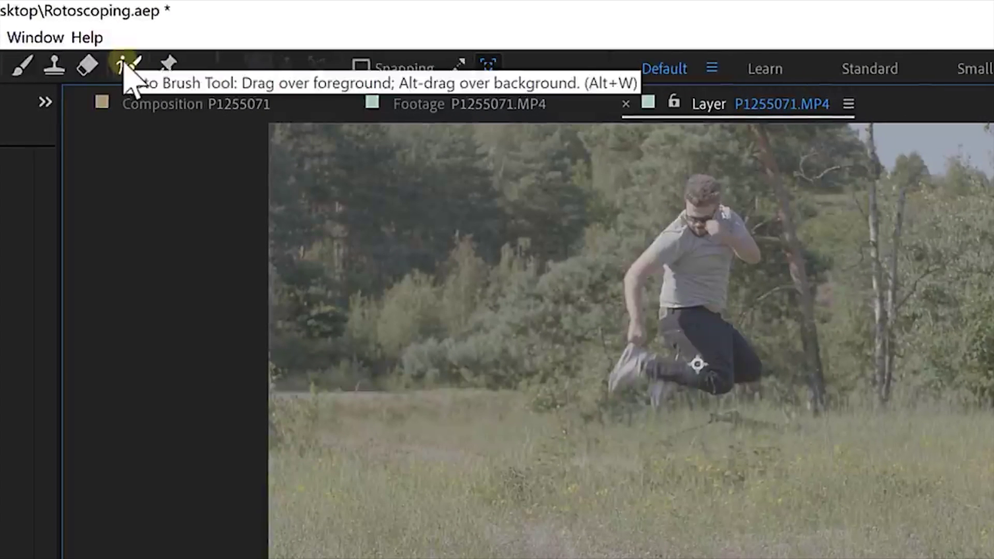
# Step: Paint strokes over the jumping man in the P1255071.MP4 layer with the Roto Brush Tool
pyautogui.click(126, 64)
pyautogui.moveTo(644, 269)
pyautogui.mouseDown()
pyautogui.moveTo(684, 230)
pyautogui.moveTo(701, 263)
pyautogui.moveTo(682, 308)
pyautogui.mouseUp()
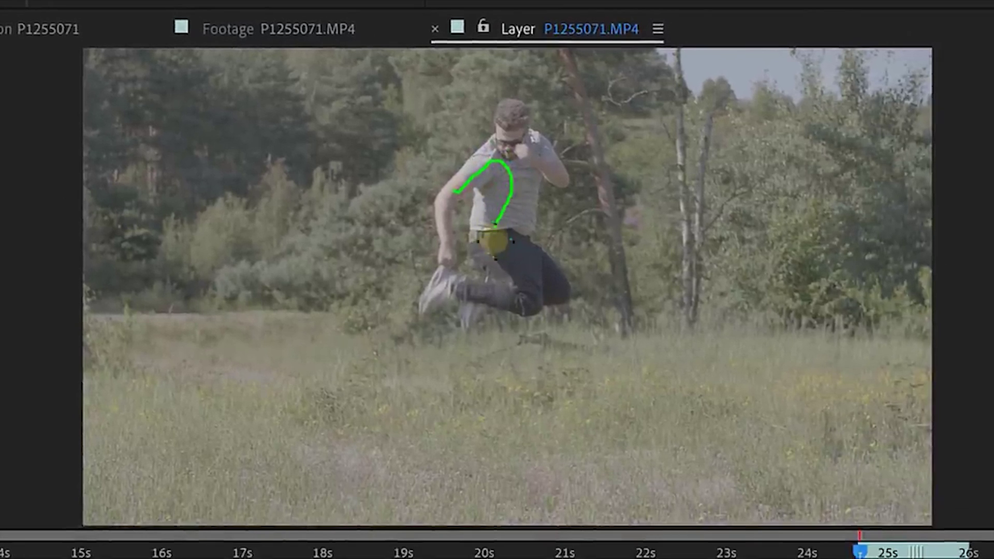
pyautogui.moveTo(493, 239)
pyautogui.mouseDown()
pyautogui.moveTo(535, 297)
pyautogui.moveTo(517, 311)
pyautogui.moveTo(441, 289)
pyautogui.moveTo(430, 303)
pyautogui.moveTo(483, 301)
pyautogui.moveTo(463, 321)
pyautogui.moveTo(466, 305)
pyautogui.moveTo(432, 310)
pyautogui.mouseUp()
pyautogui.moveTo(537, 181)
pyautogui.mouseDown()
pyautogui.moveTo(541, 169)
pyautogui.moveTo(508, 124)
pyautogui.mouseUp()
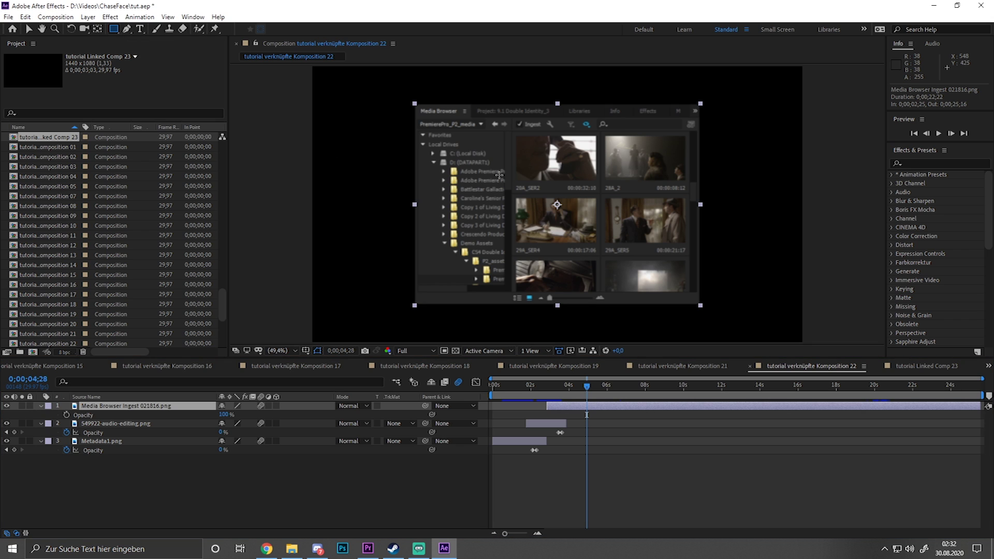
# Step: Draw a rectangular mask of about 107 × 60 px around the first video thumbnail on the Media Browser Ingest 021816.png layer
pyautogui.moveTo(600, 185); pyautogui.dragTo(518, 133)
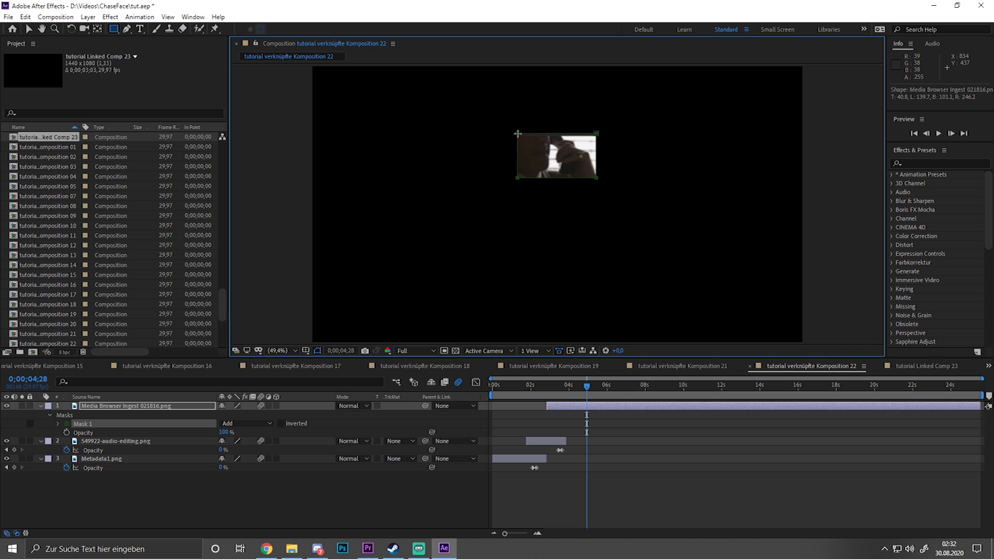
pyautogui.moveTo(518, 134)
pyautogui.mouseDown()
pyautogui.moveTo(430, 99)
pyautogui.moveTo(513, 138)
pyautogui.mouseUp()
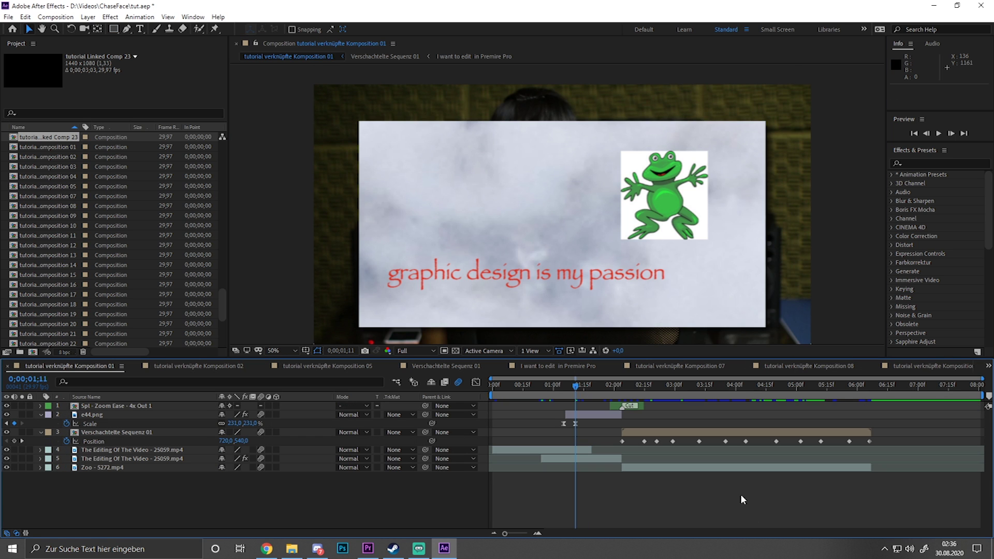
# Step: Place the playhead at 0;00;02;14 on the shot of the two monkeys, with no layer selected
pyautogui.click(642, 383)
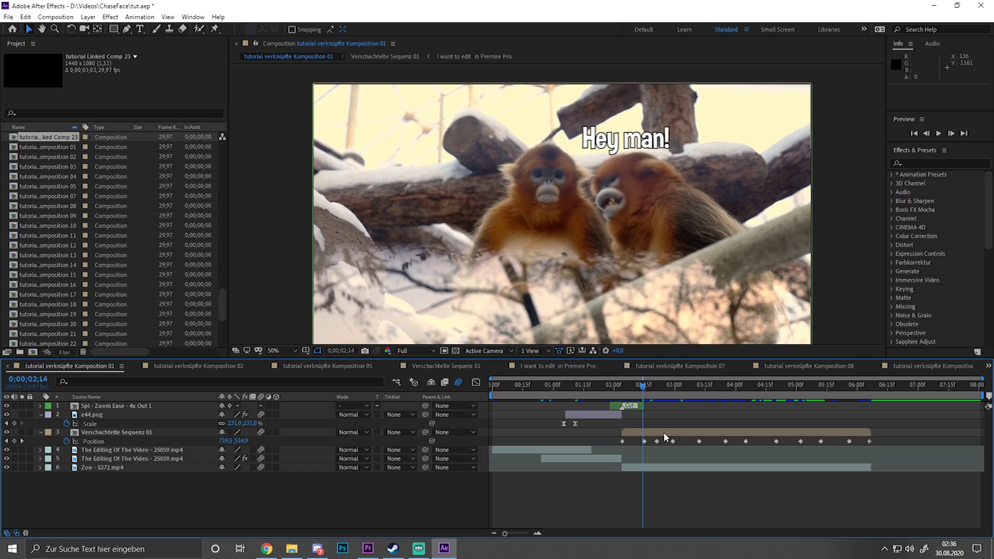
pyautogui.click(663, 432)
pyautogui.scroll(3, 532, 182)
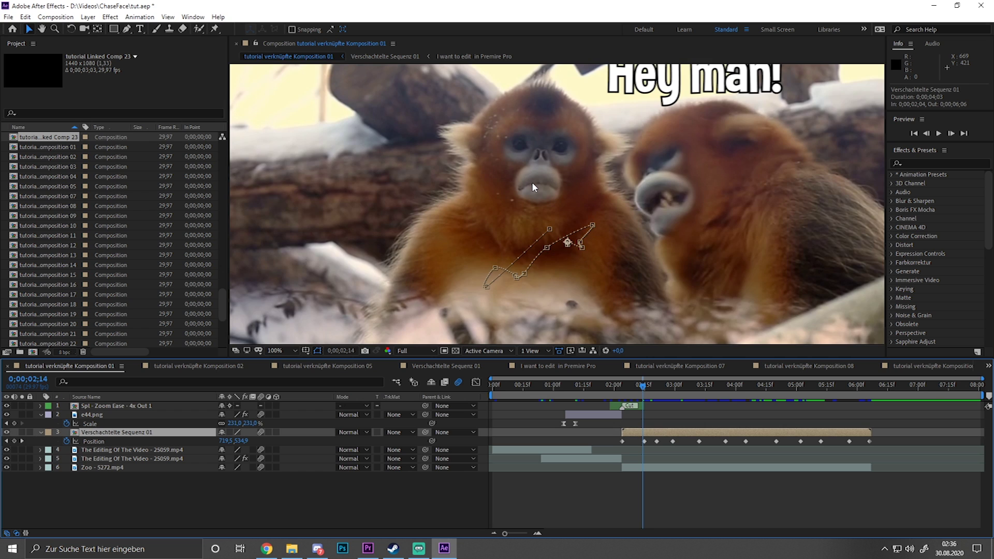
pyautogui.scroll(-1, 529, 192)
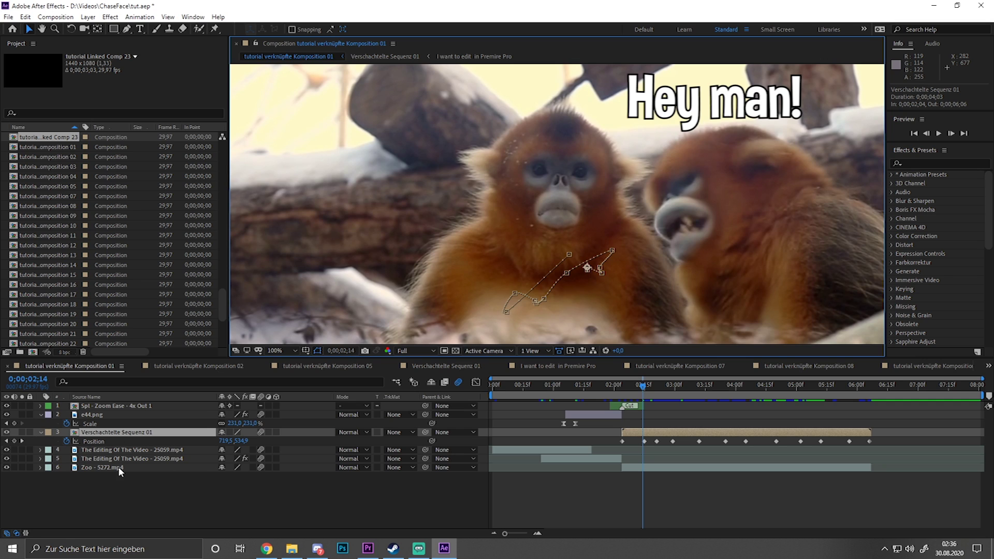
pyautogui.click(83, 469)
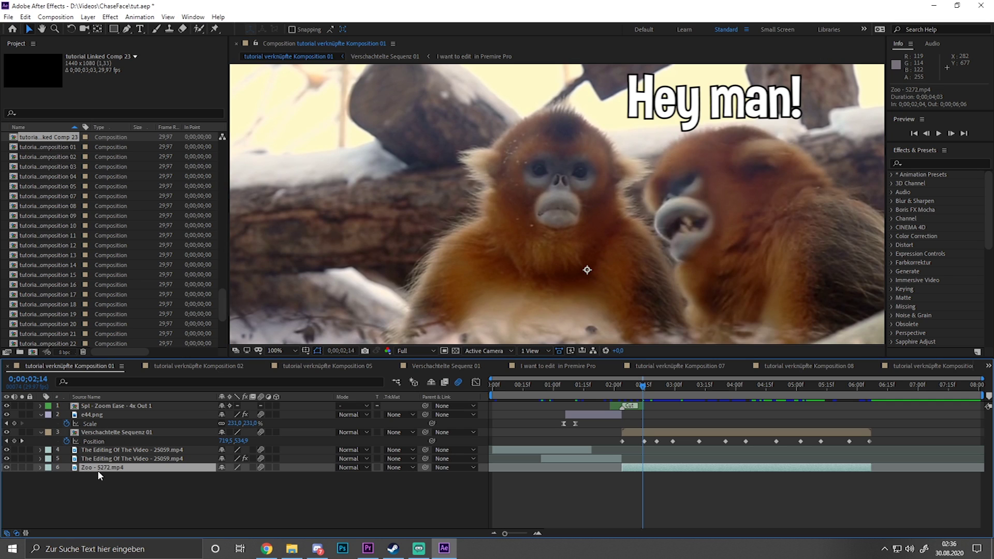
pyautogui.click(185, 488)
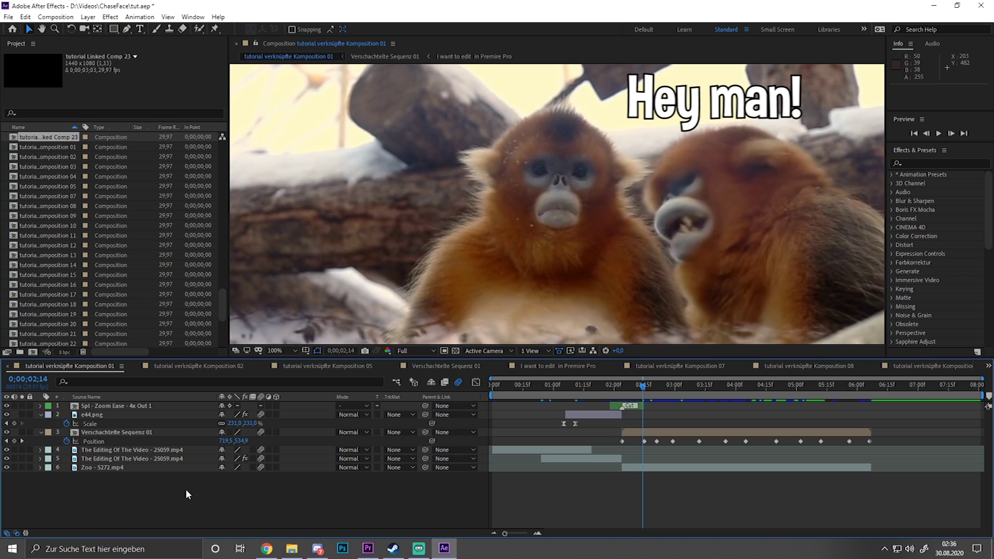
# Step: Draw a closed five-point shape over the front monkey's arm with the Pen Tool without a selected layer, and delete the resulting shape layer
pyautogui.click(126, 30)
pyautogui.click(398, 298)
pyautogui.click(413, 251)
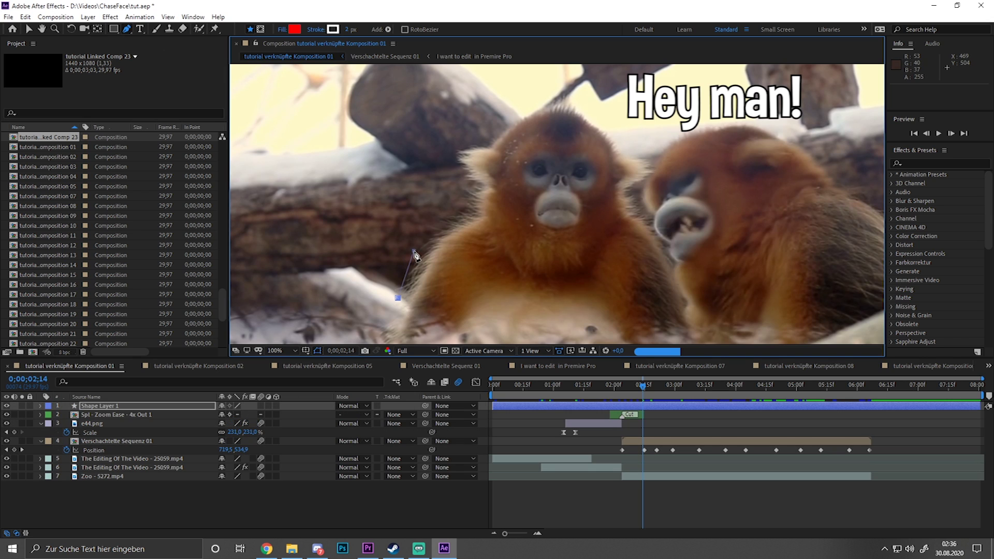
pyautogui.click(500, 229)
pyautogui.click(503, 259)
pyautogui.click(452, 305)
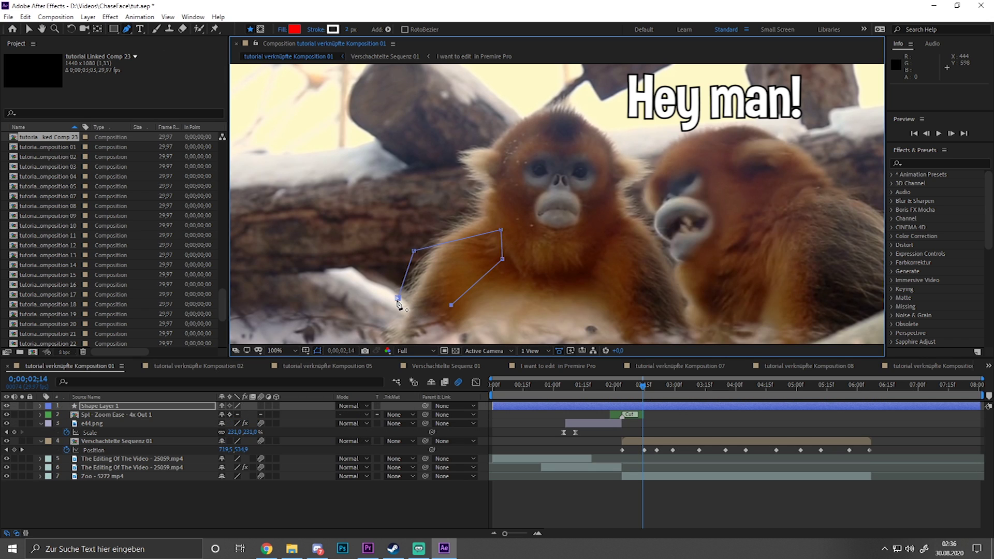
pyautogui.click(397, 297)
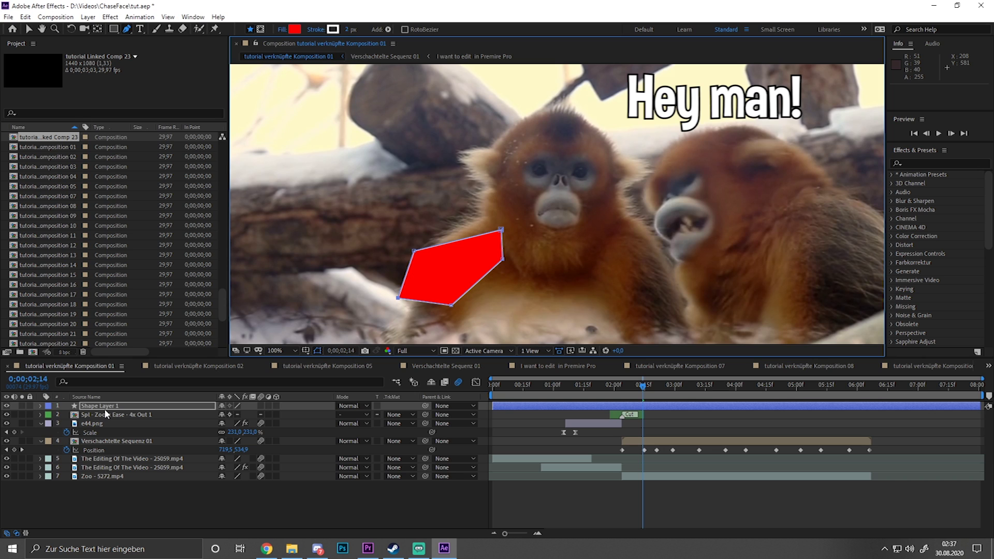
pyautogui.press('Delete')
# Step: Place the playhead at 0;00;02;18 and start keyframing the Mask Path of Mask 1 on the Zoo - 5272.mp4 layer
pyautogui.click(98, 468)
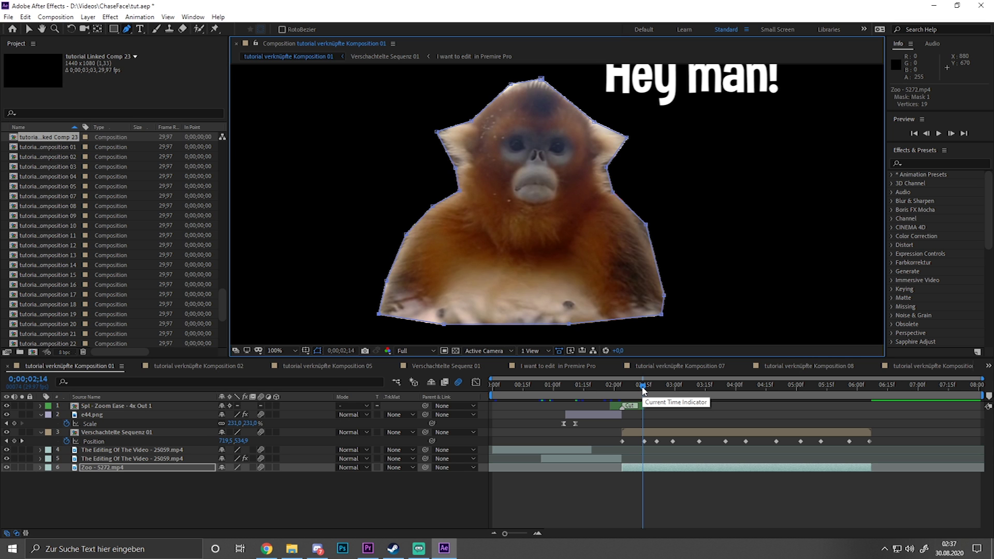
pyautogui.moveTo(643, 389); pyautogui.dragTo(651, 390)
pyautogui.click(82, 467)
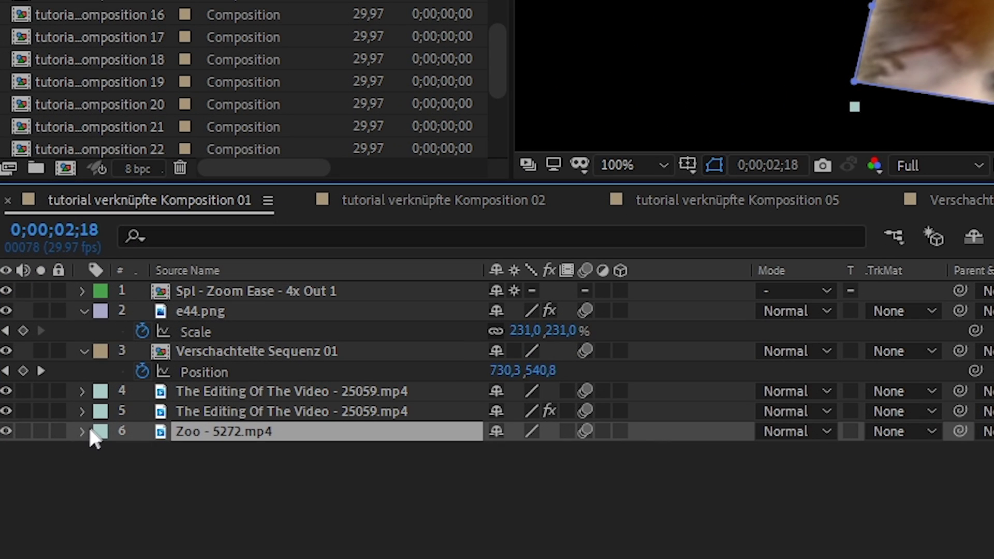
pyautogui.click(82, 431)
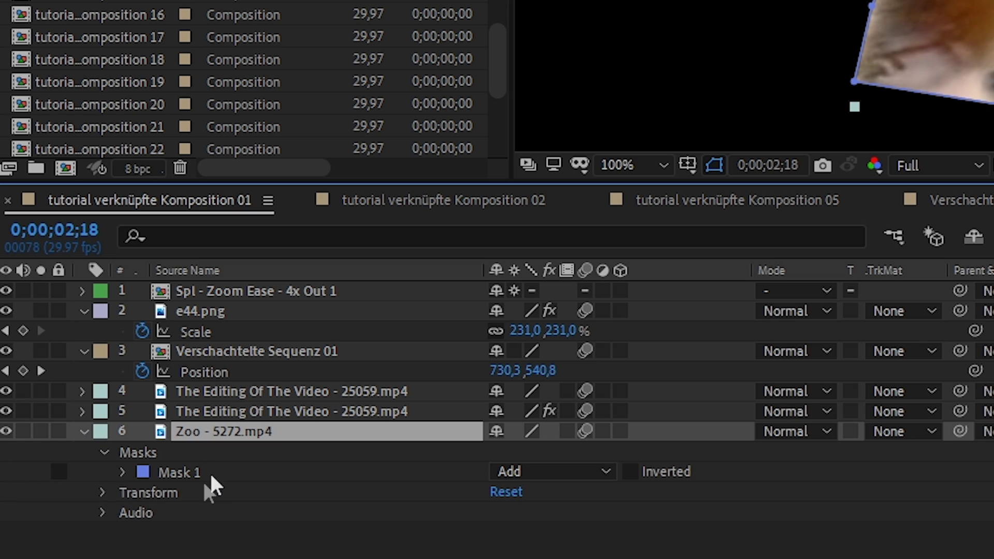
pyautogui.click(123, 472)
pyautogui.click(179, 474)
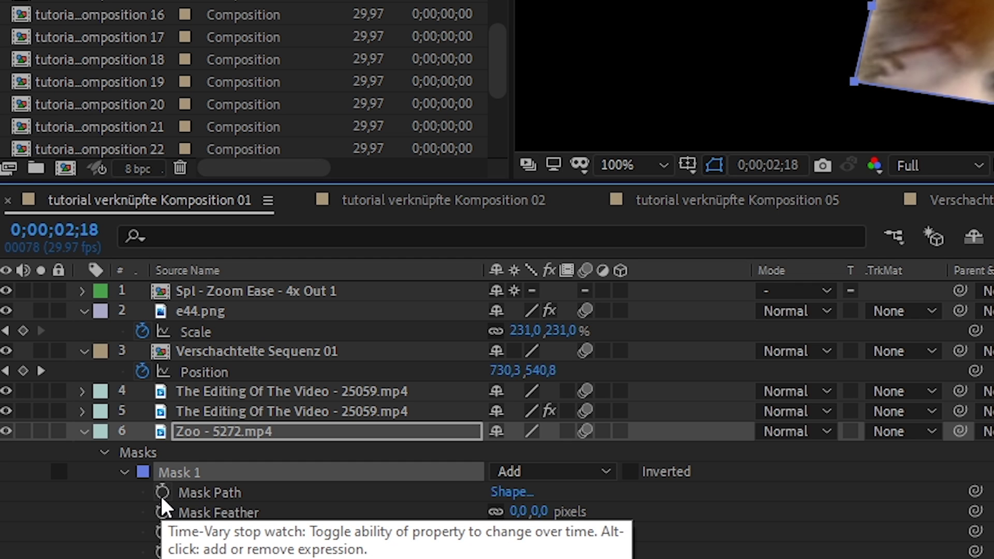
pyautogui.click(162, 492)
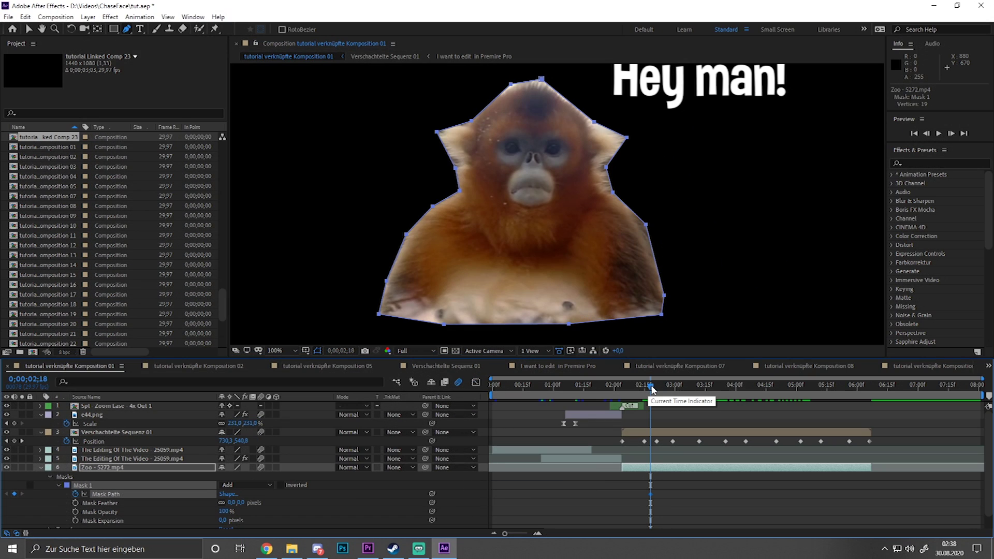
# Step: Add a Mask Path keyframe at 0;00;02;23 by moving the mask points at the monkey's ear, shoulder and neck inward with the Selection tool
pyautogui.moveTo(653, 389); pyautogui.dragTo(661, 385)
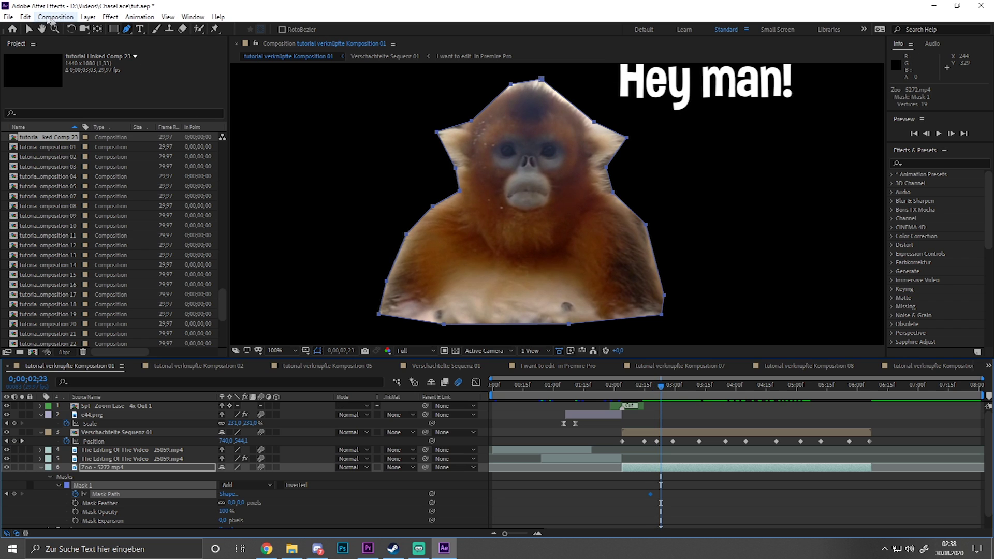
pyautogui.click(29, 29)
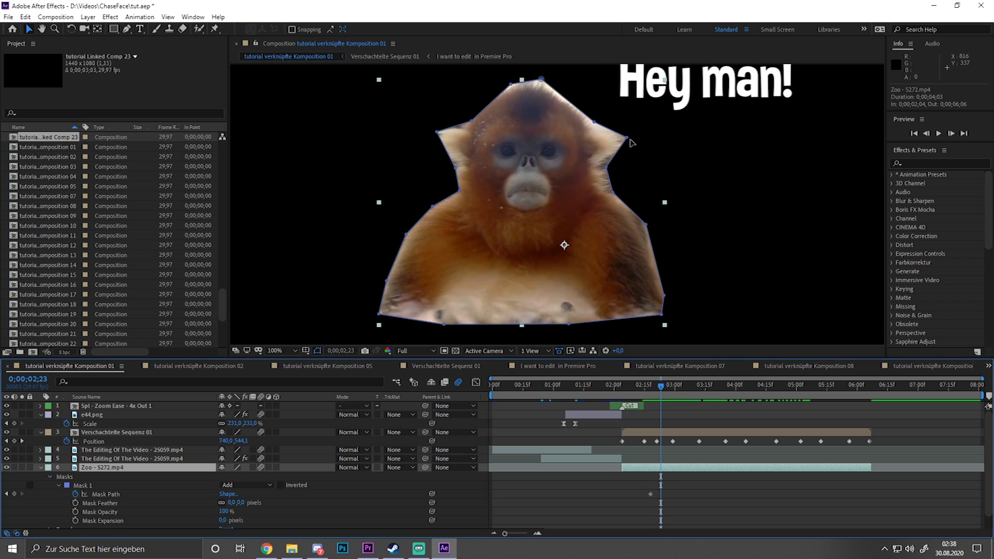
pyautogui.moveTo(627, 138); pyautogui.dragTo(623, 137)
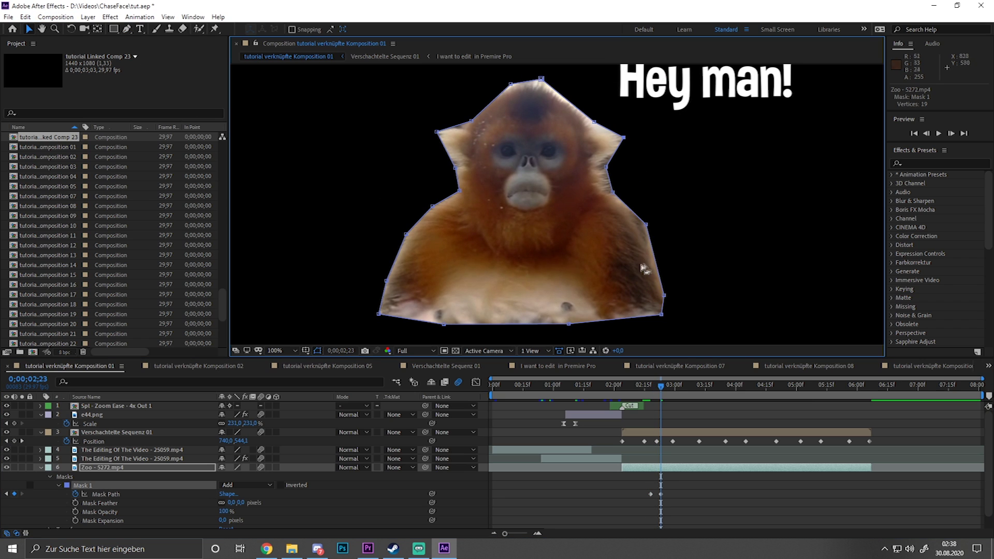
pyautogui.moveTo(646, 224); pyautogui.dragTo(639, 225)
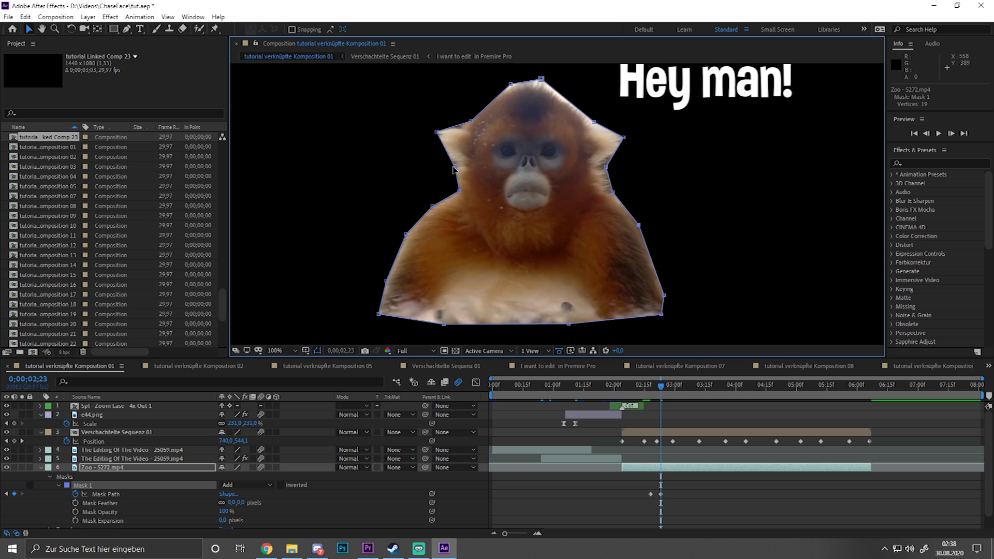
pyautogui.moveTo(456, 168); pyautogui.dragTo(459, 168)
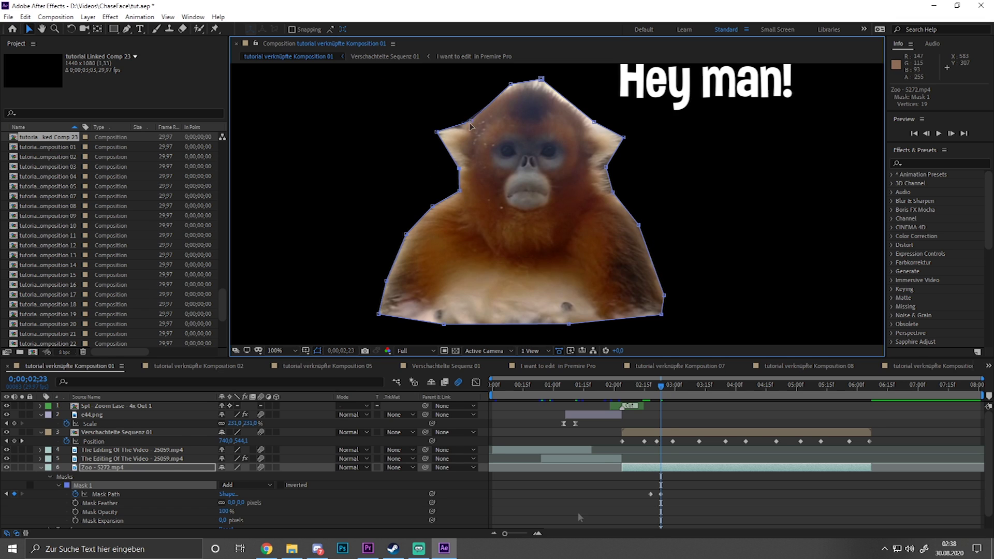
# Step: Set Mask 1's feather to 10,0 pixels and try out its expansion, leaving the expansion at 0,0 pixels
pyautogui.scroll(-1, 578, 513)
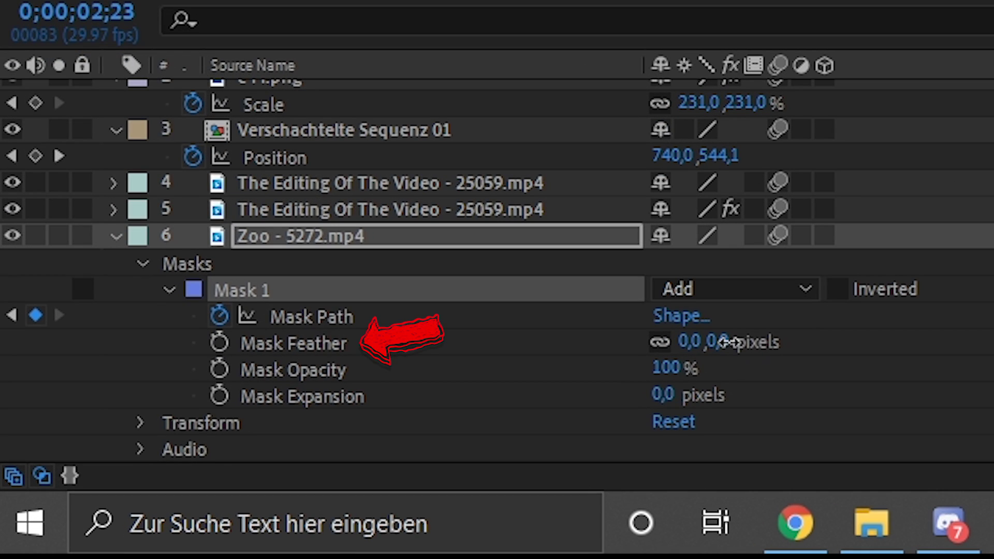
pyautogui.moveTo(725, 342); pyautogui.dragTo(743, 341)
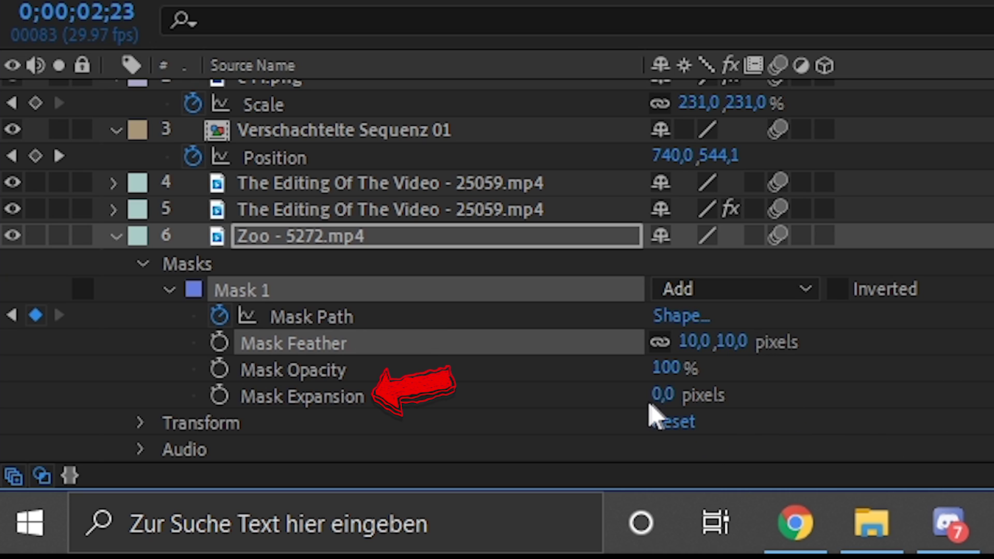
pyautogui.moveTo(655, 394)
pyautogui.mouseDown()
pyautogui.moveTo(675, 395)
pyautogui.moveTo(651, 398)
pyautogui.mouseUp()
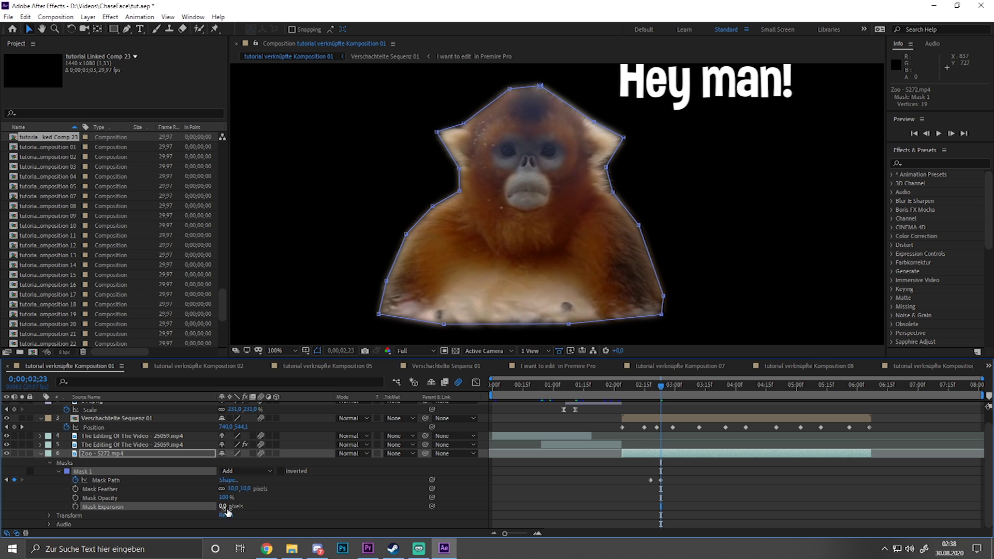
# Step: Move the playhead to 0;00;02;29 and adjust the mask points around both of the monkey's ears to follow its movement
pyautogui.click(665, 386)
pyautogui.moveTo(664, 386); pyautogui.dragTo(673, 386)
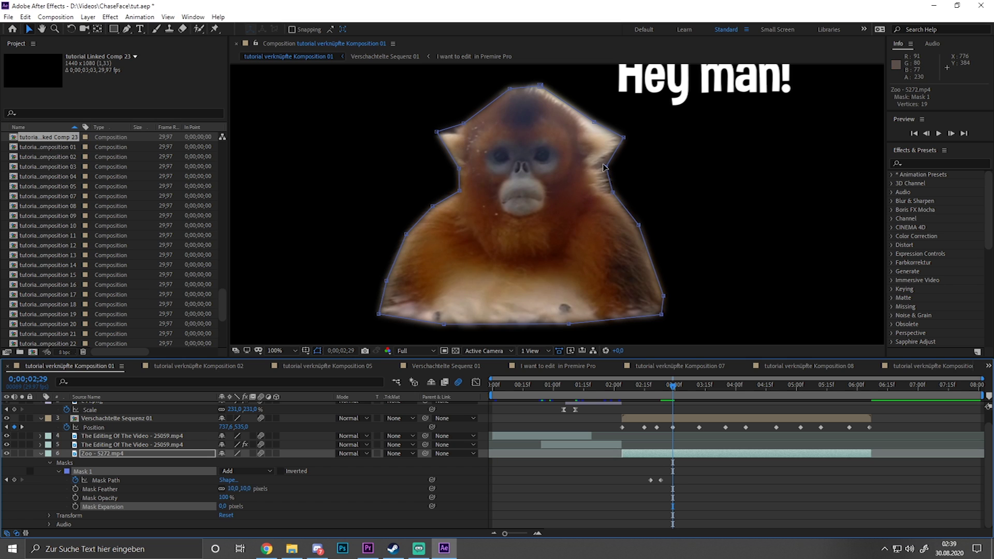
pyautogui.moveTo(608, 168); pyautogui.dragTo(624, 139)
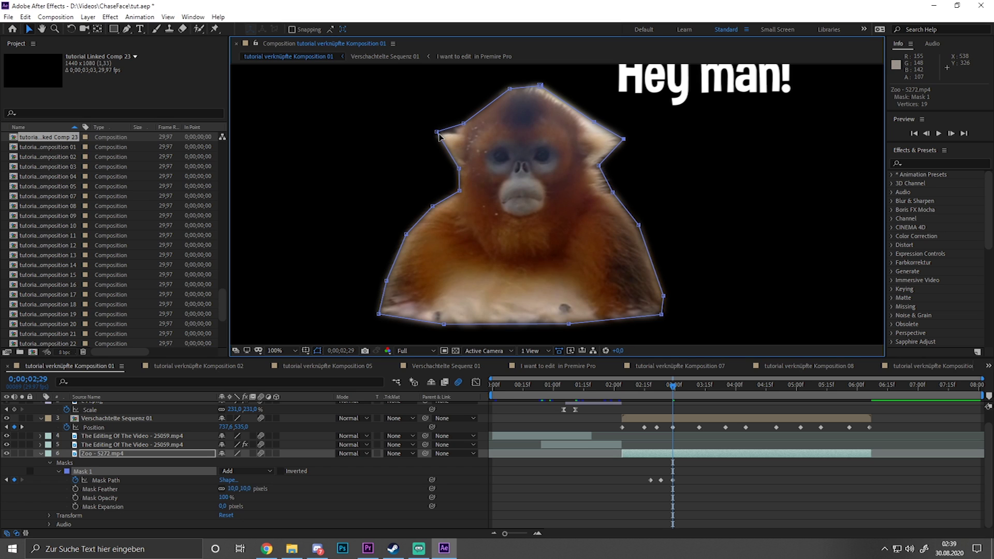
pyautogui.moveTo(438, 133); pyautogui.dragTo(413, 147)
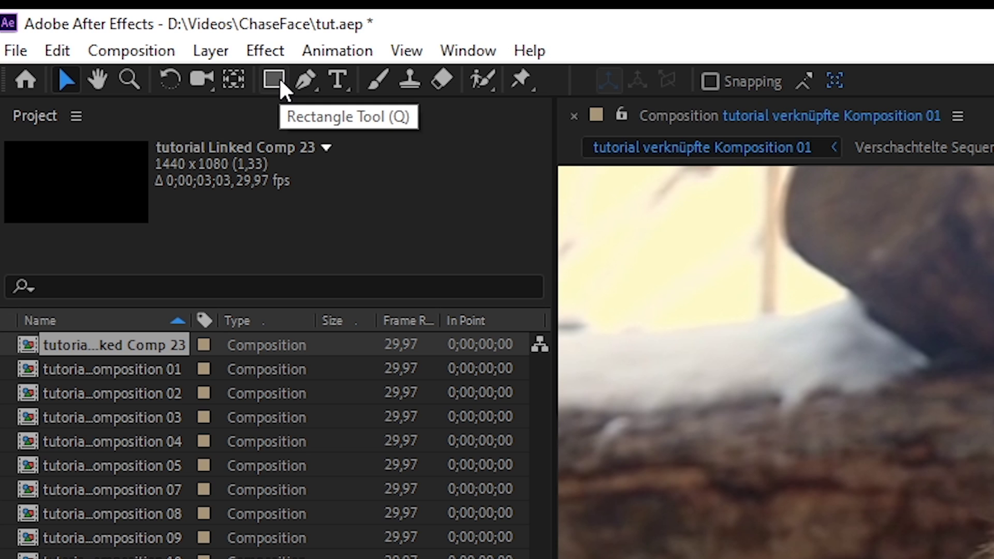
# Step: Draw an elliptical mask around the calm monkey's face on the Zoo - 5272.mp4 layer with the Ellipse tool
pyautogui.click(280, 82)
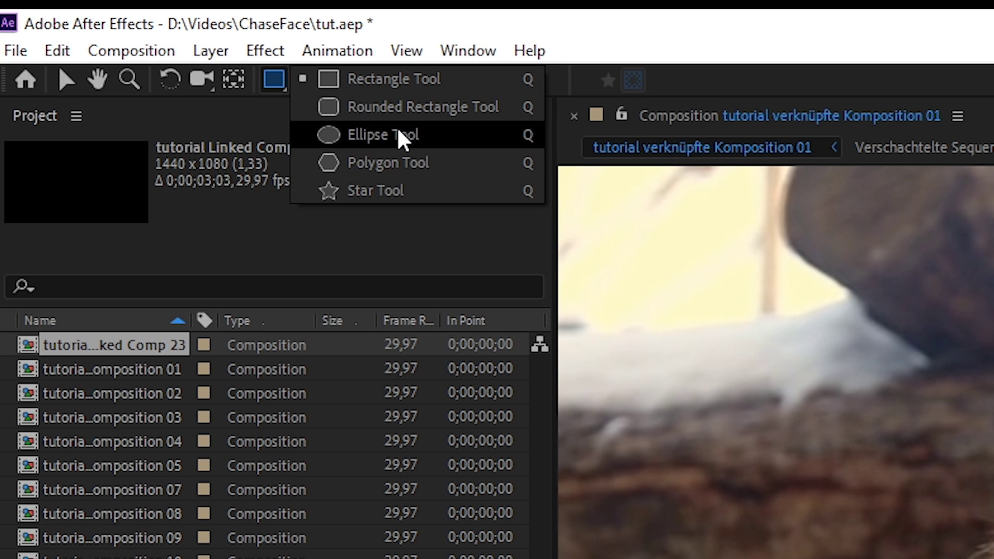
pyautogui.click(403, 139)
pyautogui.moveTo(435, 84)
pyautogui.mouseDown()
pyautogui.moveTo(609, 256)
pyautogui.moveTo(610, 239)
pyautogui.mouseUp()
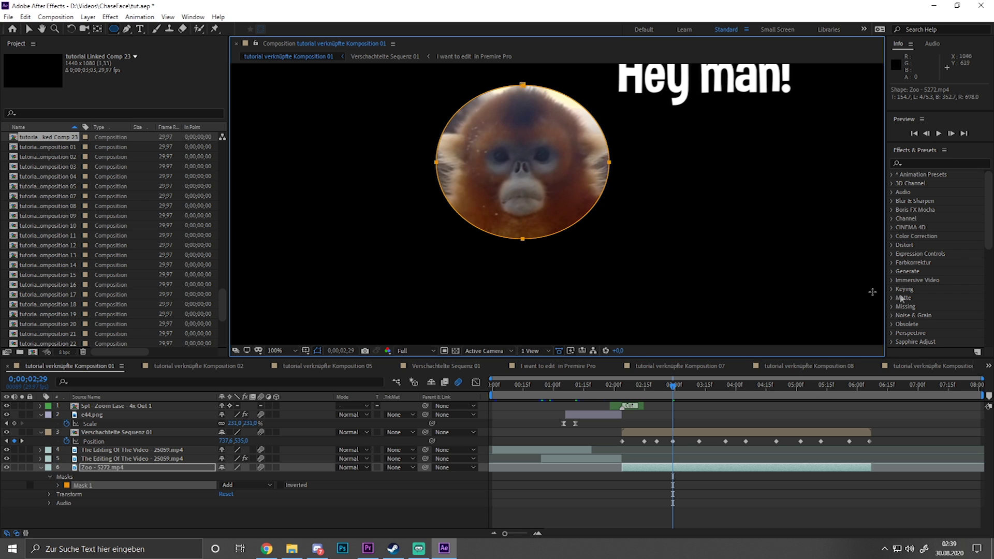
# Step: Try to delete the elliptical mask from the Zoo - 5272.mp4 layer
pyautogui.click(67, 479)
pyautogui.click(67, 480)
pyautogui.press('Delete')
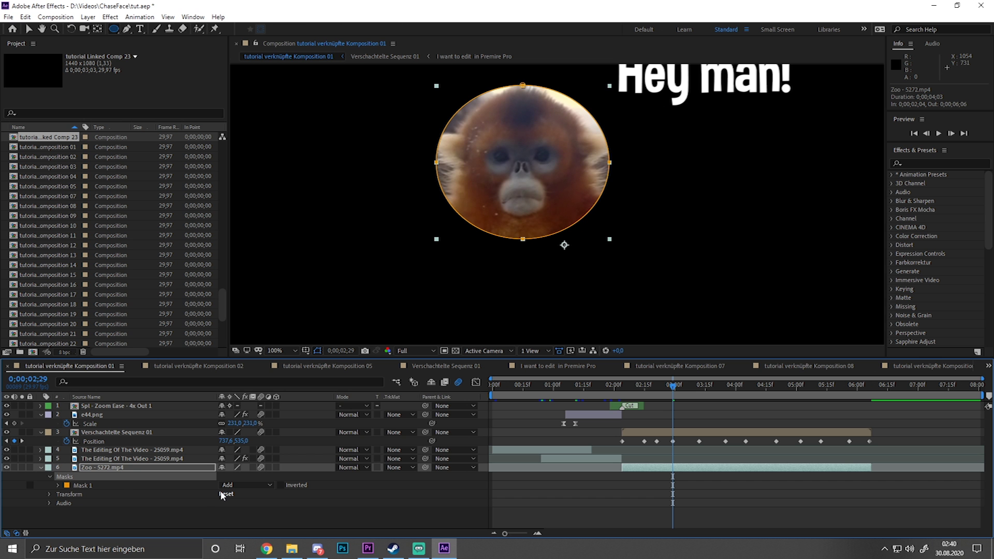
pyautogui.click(226, 477)
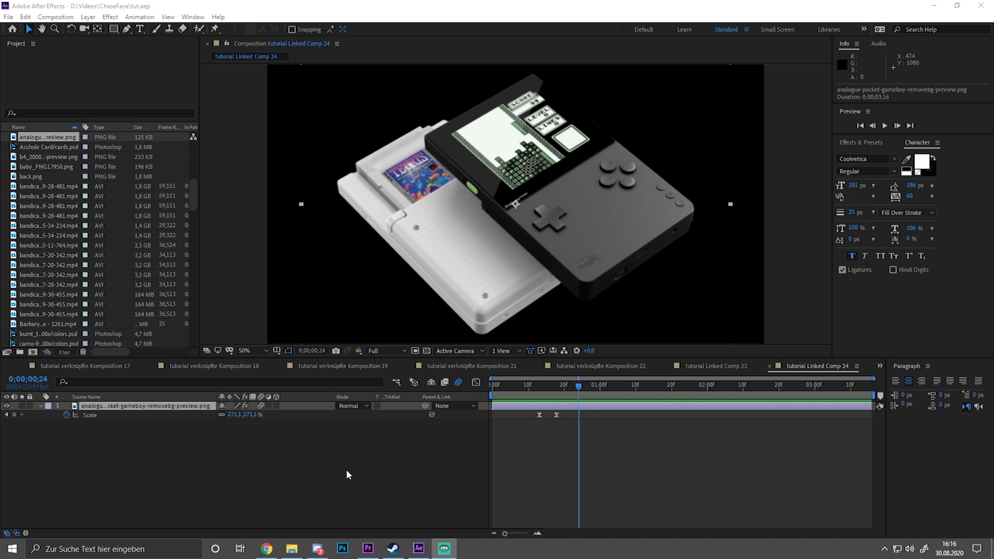
# Step: Show the Wiggler panel while working in the tutorial Linked Comp 24 composition
pyautogui.click(193, 17)
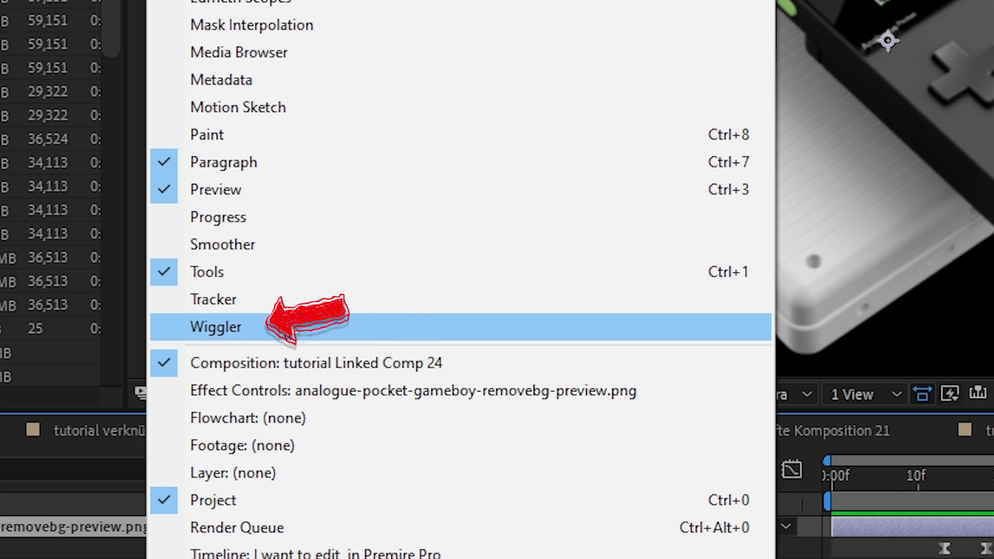
pyautogui.click(278, 331)
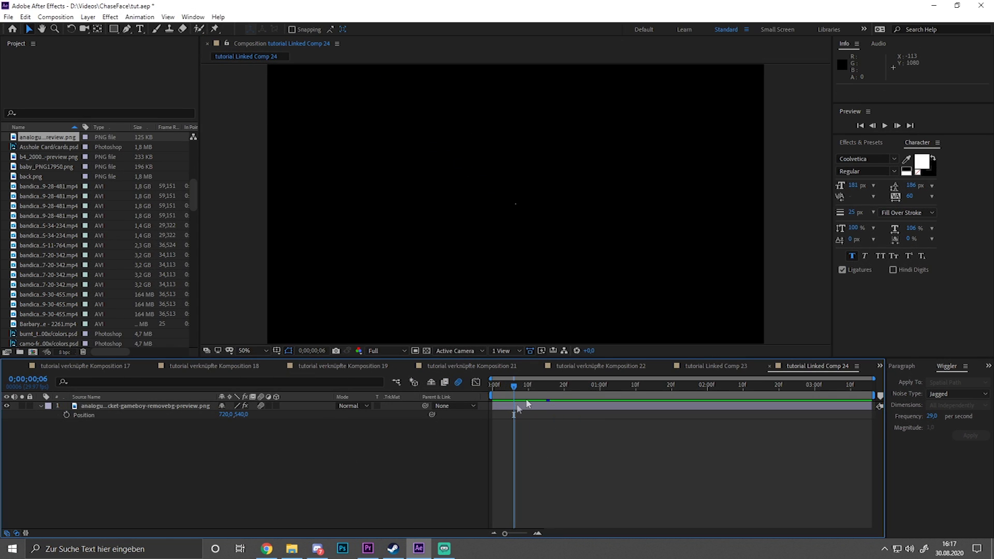
# Step: Add Position keyframes to the gameboy image layer at 0;00;00;28 and 0;00;02;04
pyautogui.moveTo(539, 385); pyautogui.dragTo(593, 386)
pyautogui.click(140, 408)
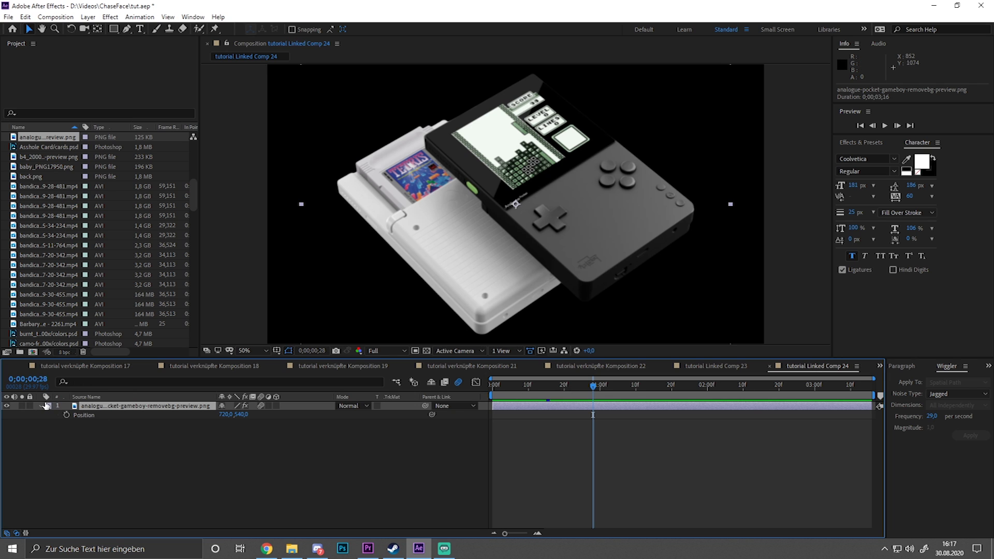
pyautogui.click(46, 406)
pyautogui.click(41, 406)
pyautogui.click(41, 407)
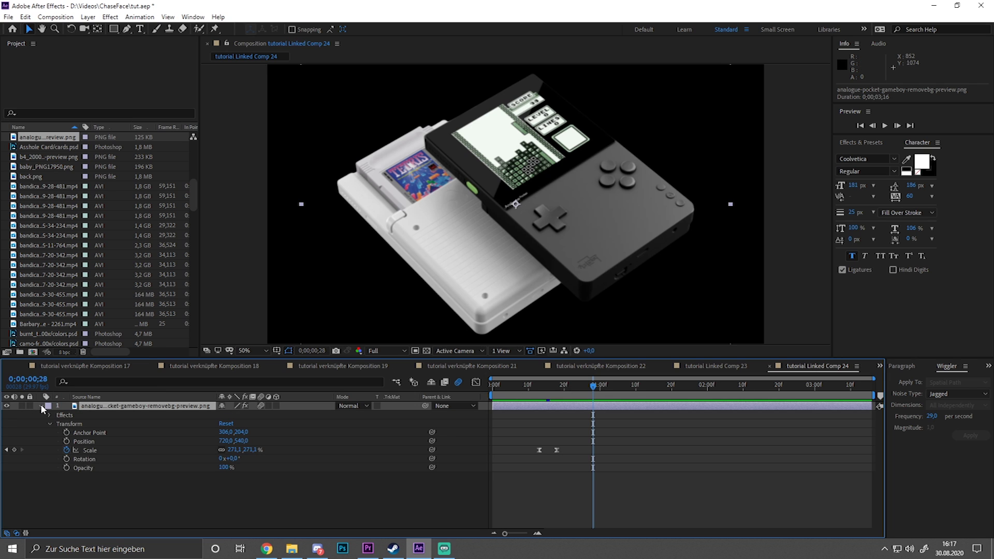
pyautogui.click(66, 441)
pyautogui.moveTo(712, 385); pyautogui.dragTo(678, 392)
pyautogui.click(14, 440)
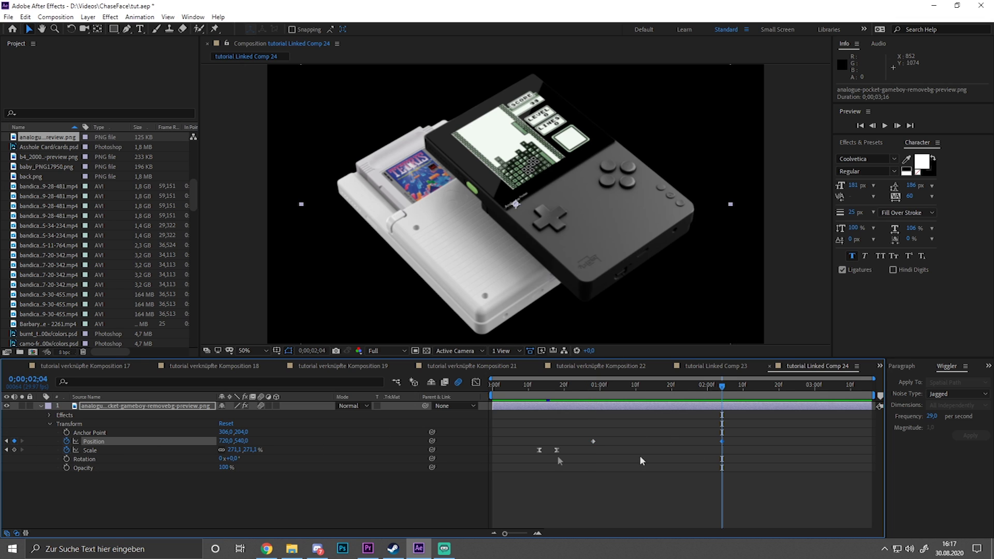
# Step: Apply a jagged spatial-path wiggle with frequency 32,0 and magnitude 15,0 between the two Position keyframes
pyautogui.moveTo(749, 428); pyautogui.dragTo(588, 454)
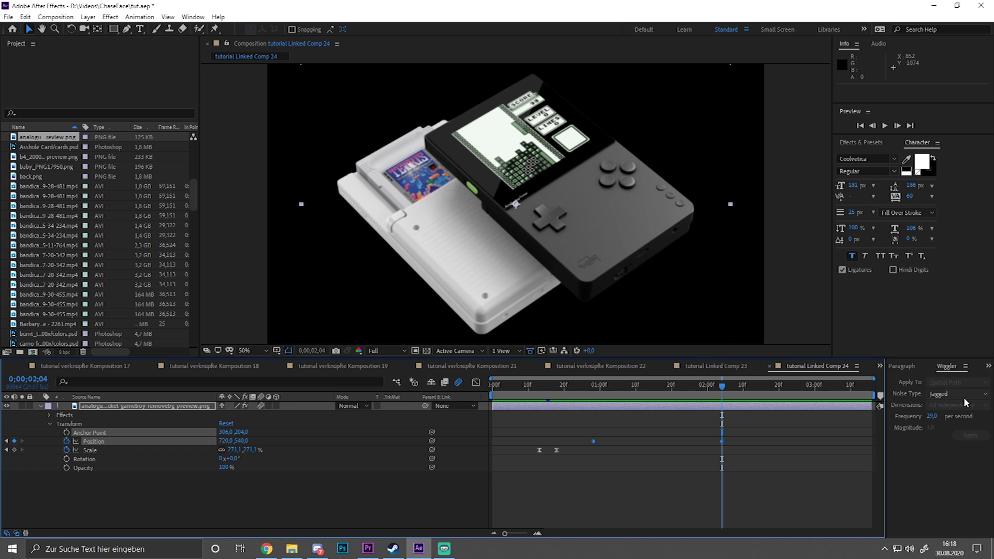
pyautogui.click(741, 469)
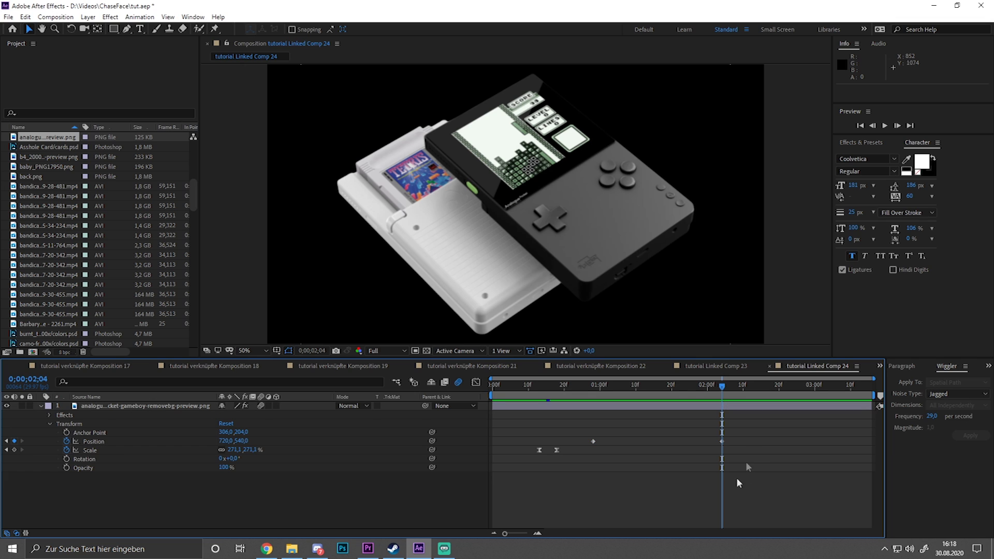
pyautogui.click(721, 442)
pyautogui.keyDown('shift'); pyautogui.click(593, 442); pyautogui.keyUp('shift')
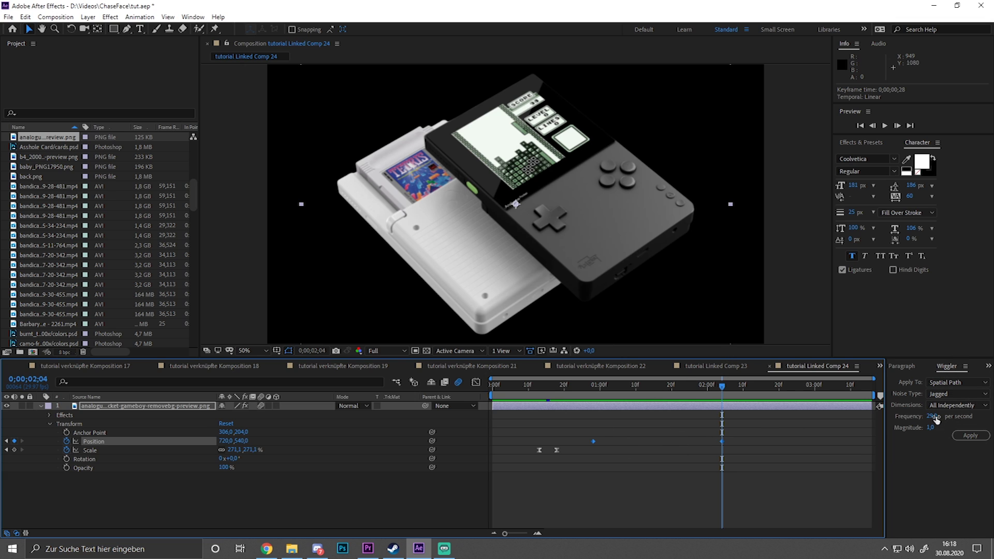
pyautogui.click(938, 421)
pyautogui.moveTo(937, 418); pyautogui.dragTo(935, 430)
pyautogui.click(970, 436)
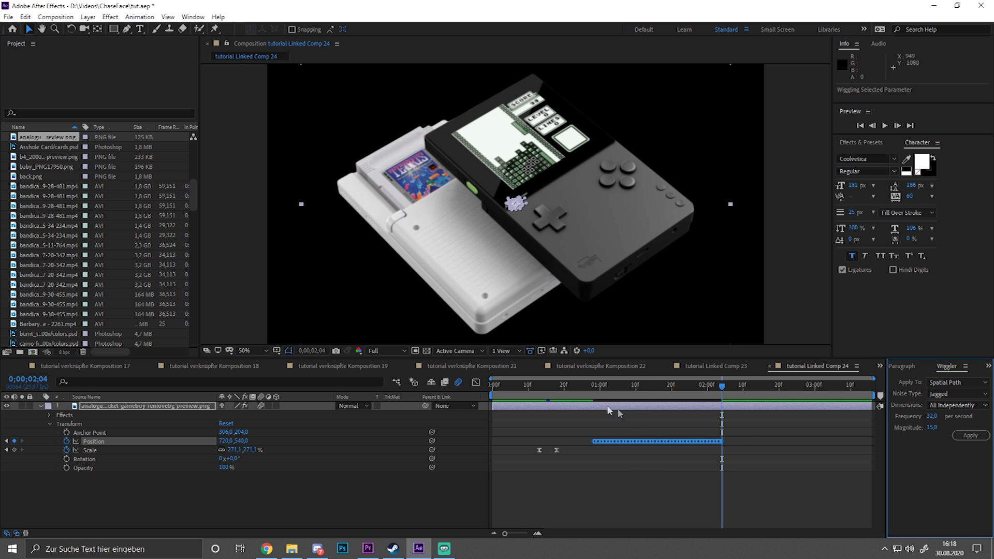
# Step: Preview the gameboy layer's wiggle animation from 0;00;00;28
pyautogui.click(595, 389)
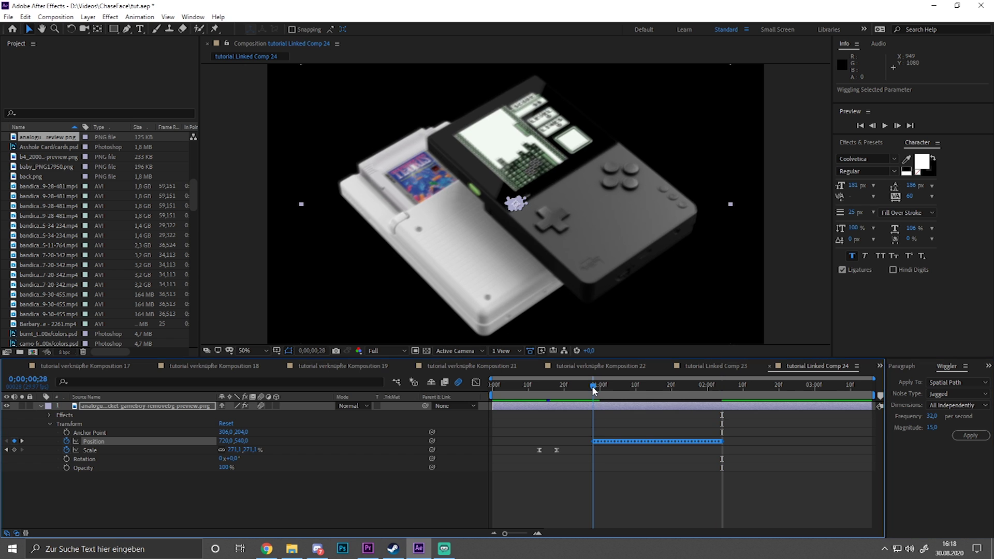
pyautogui.press('space')
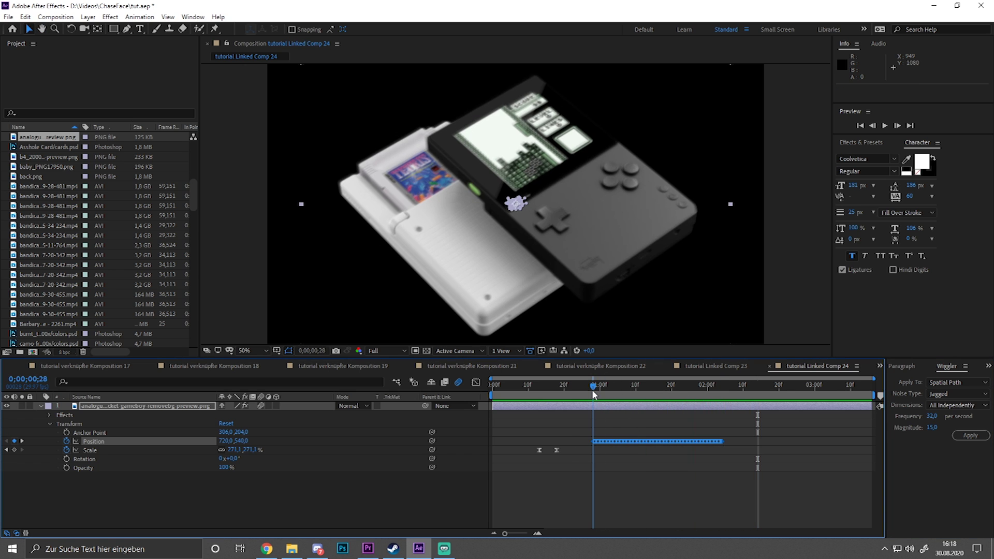
pyautogui.press('space')
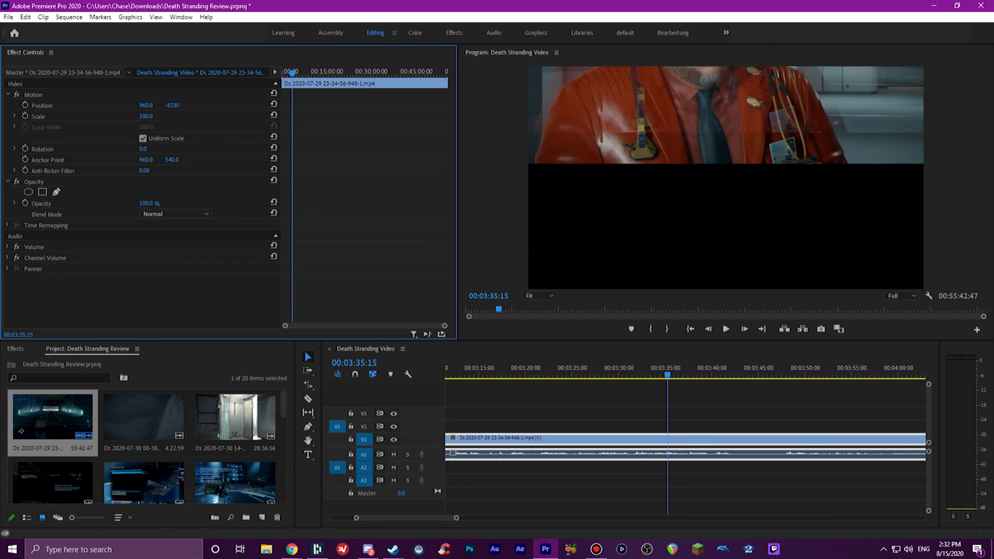
# Step: In Premiere Pro, try changing the Death Stranding clip's Position by scrubbing and by number entry, discarding the changes
pyautogui.moveTo(171, 105); pyautogui.dragTo(83, 105)
pyautogui.hotkey('ctrl', 'z')
pyautogui.hotkey('ctrl', 'z')
pyautogui.click(146, 105)
pyautogui.write('353454')
pyautogui.press('Escape')
# Step: Activate the Death Stranding clip's Motion handles in the Program monitor for direct transforming
pyautogui.doubleClick(726, 177)
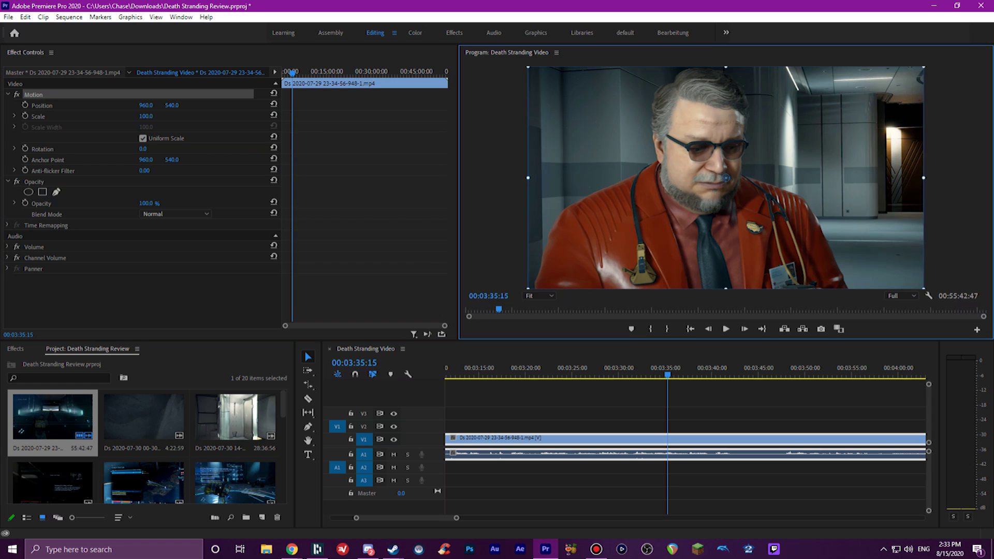